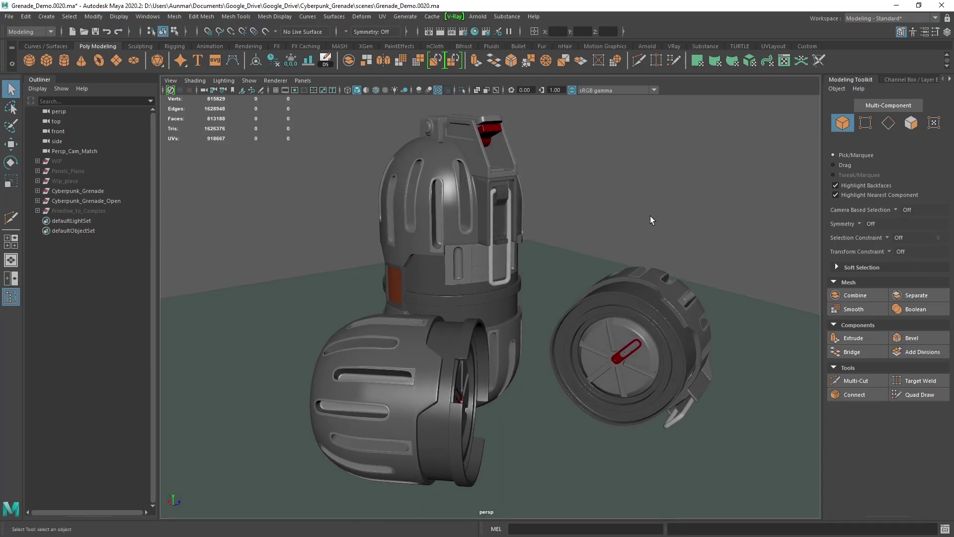
# - Show wireframe over the shaded grenades and examine the topology of the open caps and the standing grenade's upper body
pyautogui.keyDown('alt'); pyautogui.moveTo(652, 223); pyautogui.dragTo(576, 226); pyautogui.keyUp('alt')
pyautogui.click(374, 90)
pyautogui.keyDown('alt'); pyautogui.moveTo(432, 247); pyautogui.dragTo(467, 215, button='middle'); pyautogui.keyUp('alt')
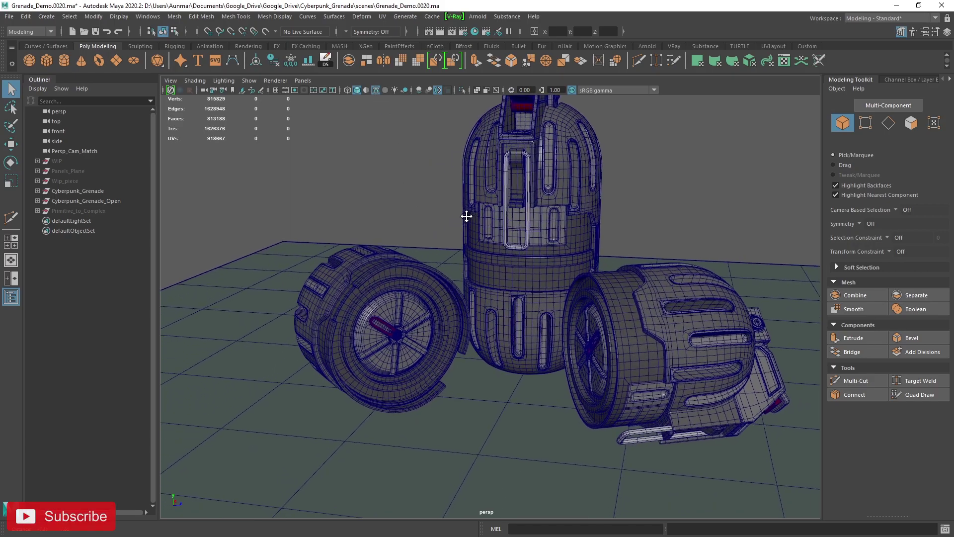
pyautogui.moveTo(465, 217)
pyautogui.keyDown('alt'); pyautogui.mouseDown(button='right')
pyautogui.moveTo(422, 294)
pyautogui.moveTo(425, 353)
pyautogui.mouseUp(button='right'); pyautogui.keyUp('alt')
pyautogui.keyDown('alt'); pyautogui.moveTo(426, 353); pyautogui.dragTo(542, 335, button='middle'); pyautogui.keyUp('alt')
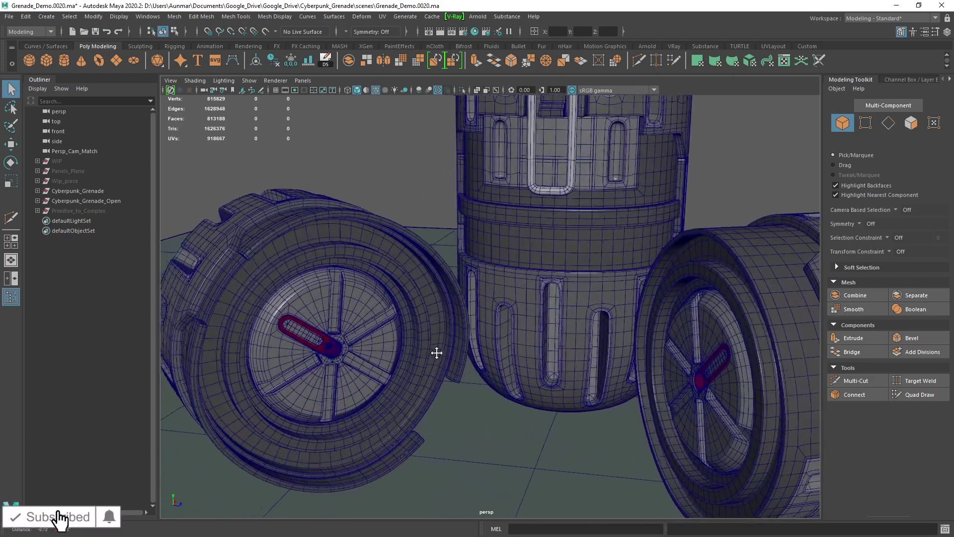
pyautogui.keyDown('alt'); pyautogui.moveTo(511, 285); pyautogui.dragTo(522, 396, button='right'); pyautogui.keyUp('alt')
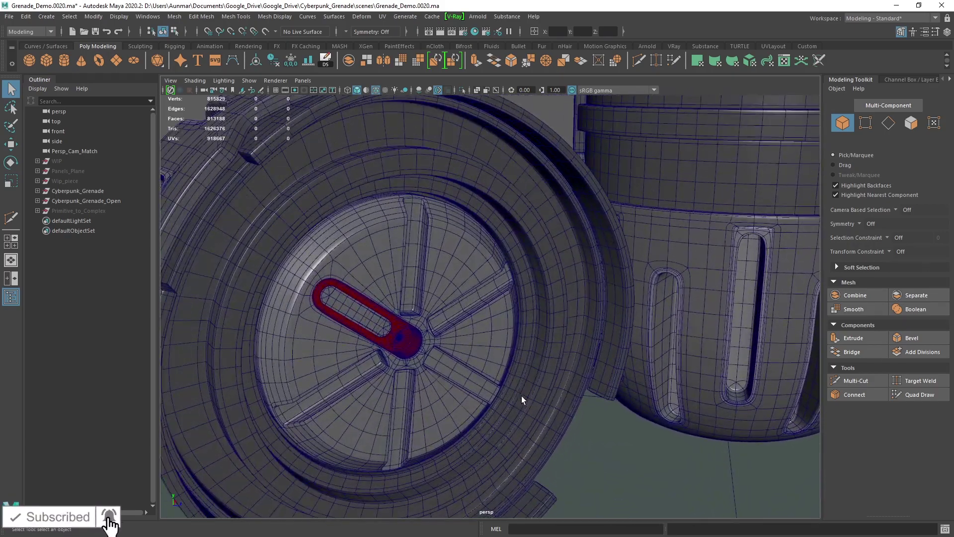
pyautogui.keyDown('alt'); pyautogui.moveTo(522, 396); pyautogui.dragTo(581, 382, button='middle'); pyautogui.keyUp('alt')
pyautogui.moveTo(582, 381)
pyautogui.keyDown('alt'); pyautogui.mouseDown()
pyautogui.moveTo(558, 363)
pyautogui.moveTo(591, 370)
pyautogui.mouseUp(); pyautogui.keyUp('alt')
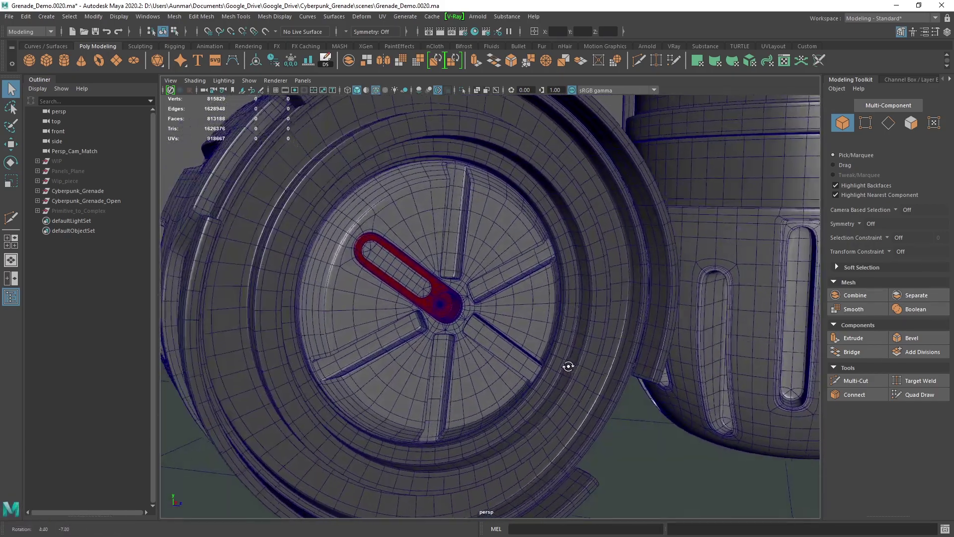
pyautogui.keyDown('alt'); pyautogui.moveTo(568, 285); pyautogui.dragTo(505, 453, button='middle'); pyautogui.keyUp('alt')
pyautogui.keyDown('alt'); pyautogui.moveTo(506, 385); pyautogui.dragTo(551, 383); pyautogui.keyUp('alt')
pyautogui.keyDown('alt'); pyautogui.moveTo(590, 331); pyautogui.dragTo(595, 340, button='middle'); pyautogui.keyUp('alt')
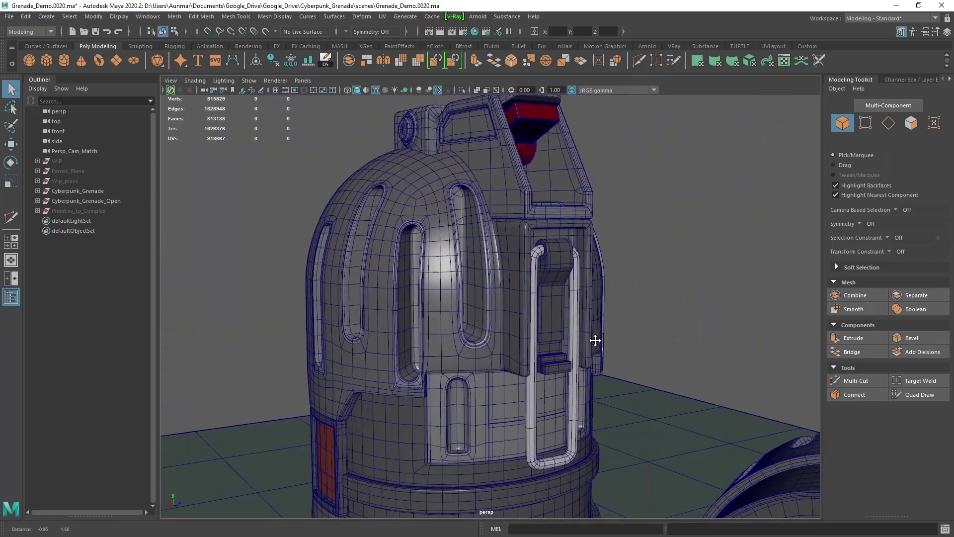
pyautogui.scroll(-5, 595, 340)
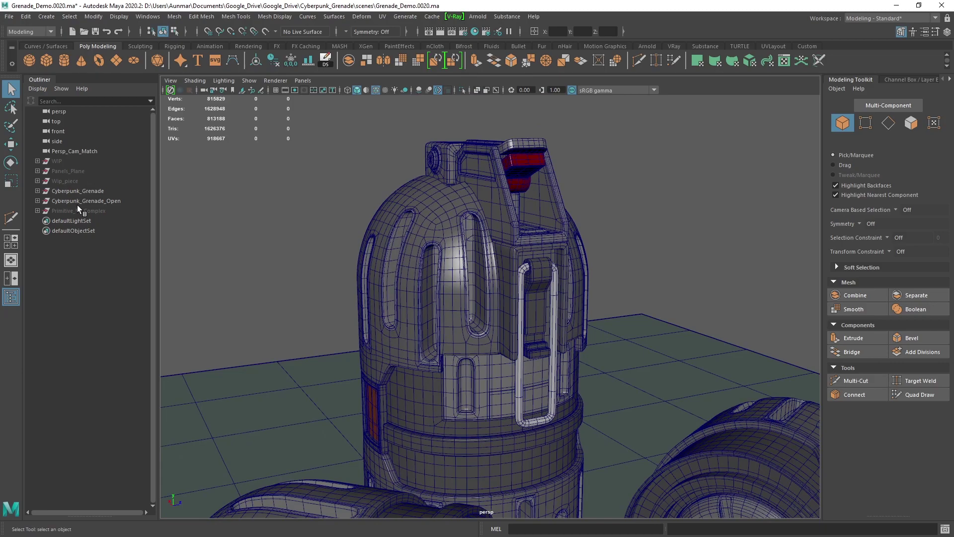
# - Unhide the Primitive_to_Complex group and frame its first plain cylinder disc
pyautogui.click(83, 210)
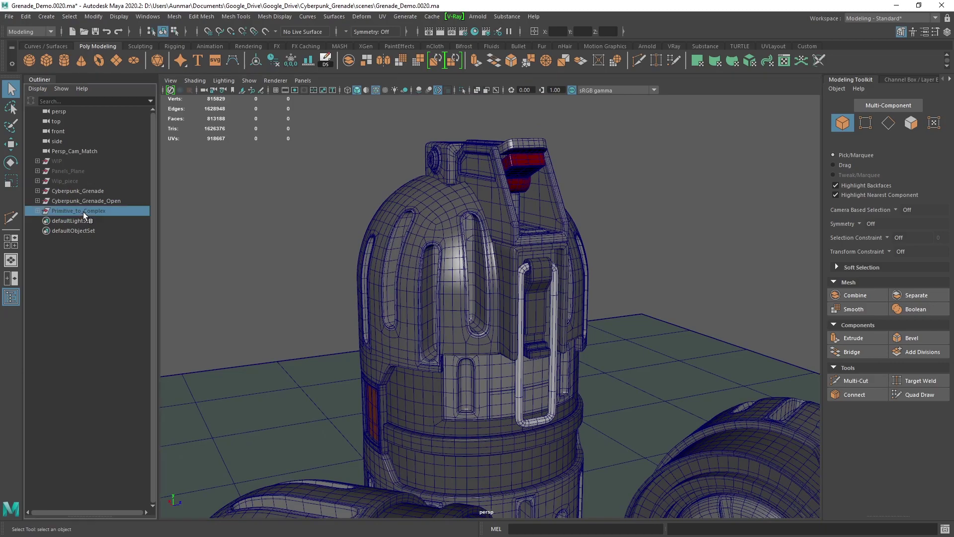
pyautogui.hotkey('shift', 'h')
pyautogui.keyDown('alt'); pyautogui.moveTo(688, 381); pyautogui.dragTo(595, 365, button='middle'); pyautogui.keyUp('alt')
pyautogui.click(594, 365)
pyautogui.press('f')
pyautogui.keyDown('alt'); pyautogui.moveTo(594, 365); pyautogui.dragTo(598, 374); pyautogui.keyUp('alt')
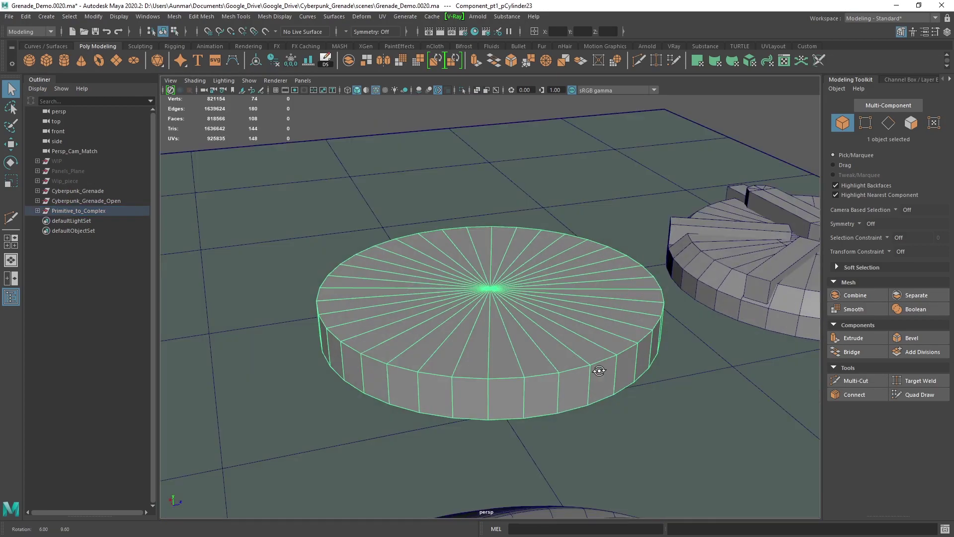
# - Examine the row of discs from the plain cylinder through to the finished component with the red handle
pyautogui.scroll(-4, 599, 375)
pyautogui.keyDown('alt'); pyautogui.moveTo(586, 370); pyautogui.dragTo(431, 335, button='middle'); pyautogui.keyUp('alt')
pyautogui.keyDown('alt'); pyautogui.moveTo(431, 335); pyautogui.dragTo(555, 324); pyautogui.keyUp('alt')
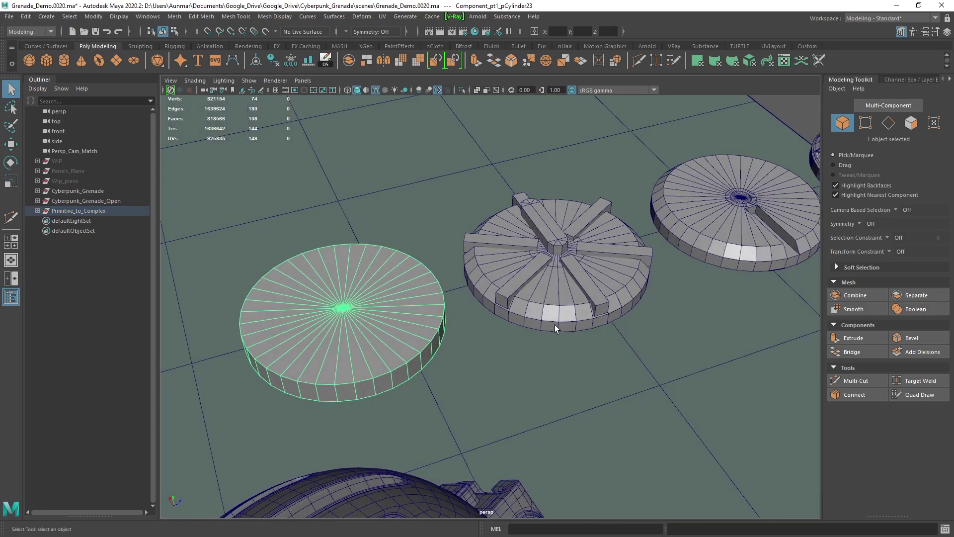
pyautogui.scroll(-5, 555, 324)
pyautogui.keyDown('alt'); pyautogui.moveTo(554, 324); pyautogui.dragTo(515, 329, button='middle'); pyautogui.keyUp('alt')
pyautogui.keyDown('alt'); pyautogui.moveTo(515, 329); pyautogui.dragTo(525, 326); pyautogui.keyUp('alt')
pyautogui.keyDown('alt'); pyautogui.moveTo(606, 313); pyautogui.dragTo(512, 369, button='middle'); pyautogui.keyUp('alt')
pyautogui.scroll(-3, 613, 294)
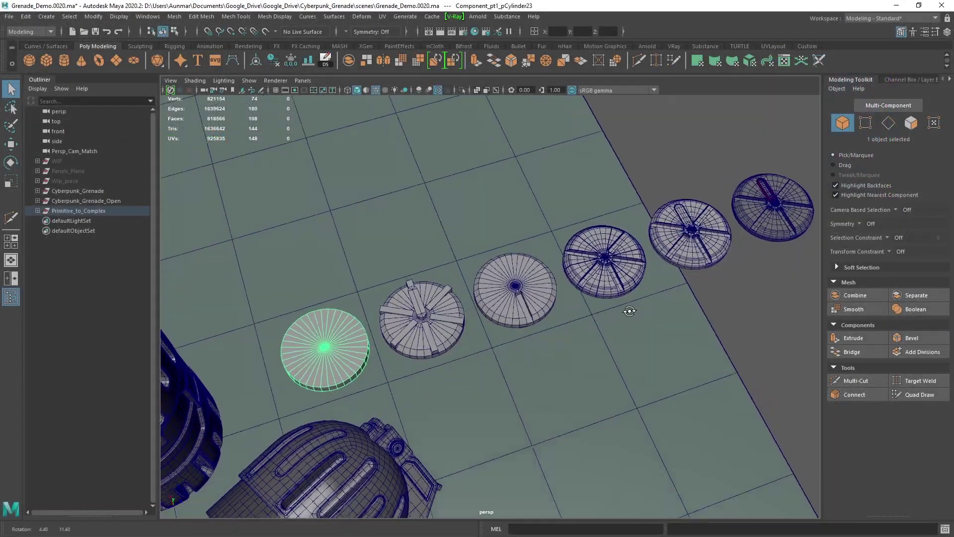
pyautogui.keyDown('alt'); pyautogui.moveTo(624, 313); pyautogui.dragTo(606, 258); pyautogui.keyUp('alt')
pyautogui.keyDown('alt'); pyautogui.moveTo(606, 258); pyautogui.dragTo(472, 247, button='right'); pyautogui.keyUp('alt')
pyautogui.keyDown('alt'); pyautogui.moveTo(473, 247); pyautogui.dragTo(690, 277); pyautogui.keyUp('alt')
pyautogui.click(486, 159)
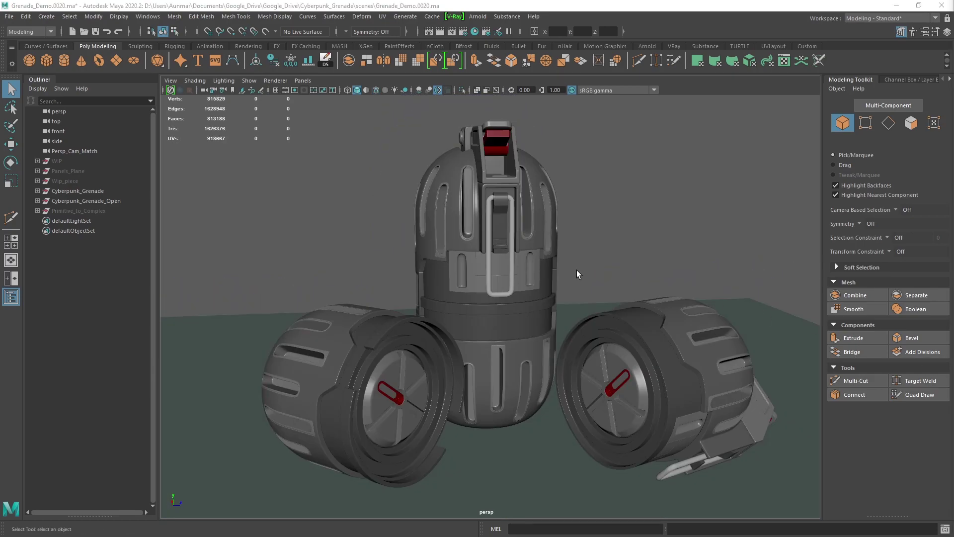
# - Look over the three shaded grenades and select the slotted dome shell of the standing grenade
pyautogui.keyDown('alt'); pyautogui.moveTo(580, 252); pyautogui.dragTo(609, 260); pyautogui.keyUp('alt')
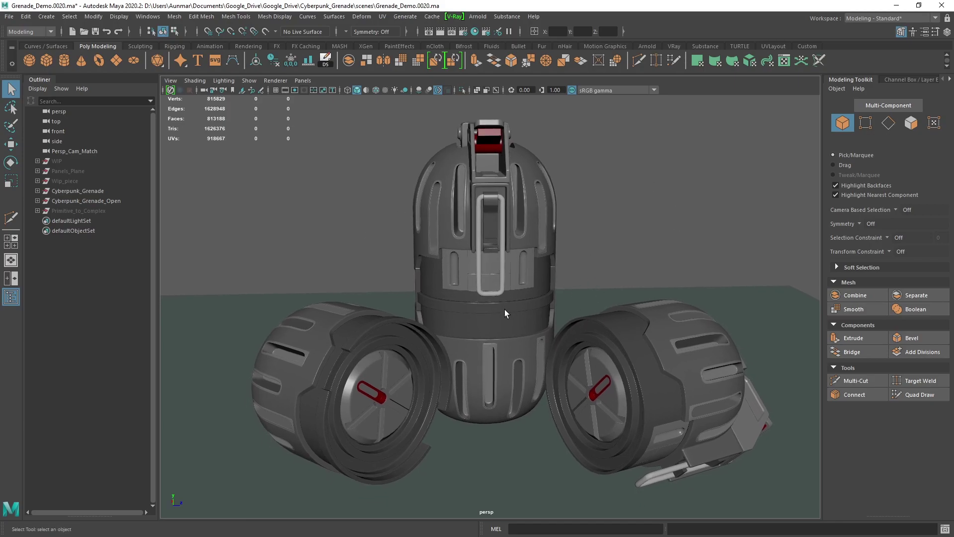
pyautogui.keyDown('alt'); pyautogui.moveTo(504, 309); pyautogui.dragTo(560, 286); pyautogui.keyUp('alt')
pyautogui.keyDown('alt'); pyautogui.moveTo(571, 365); pyautogui.dragTo(558, 351); pyautogui.keyUp('alt')
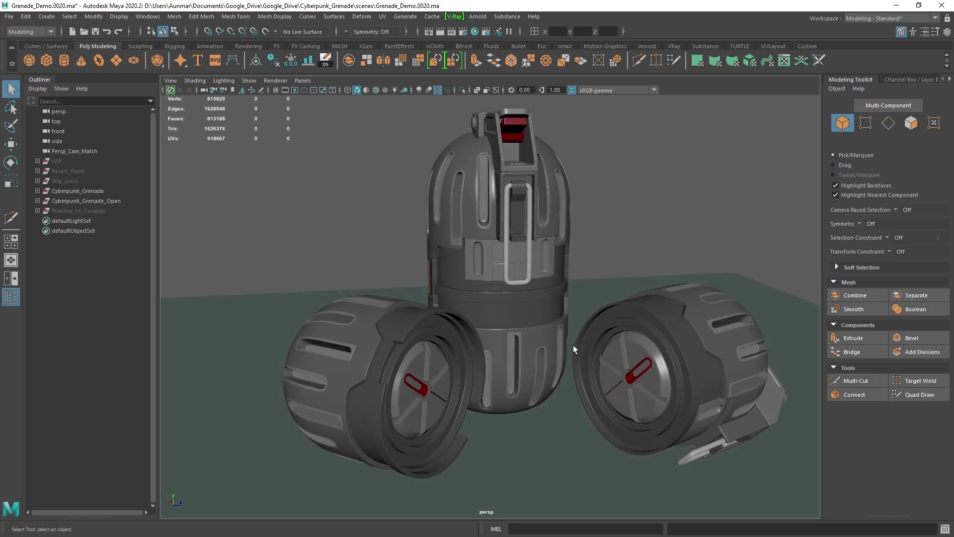
pyautogui.moveTo(558, 309)
pyautogui.keyDown('alt'); pyautogui.mouseDown(button='middle')
pyautogui.moveTo(550, 334)
pyautogui.moveTo(551, 326)
pyautogui.mouseUp(button='middle'); pyautogui.keyUp('alt')
pyautogui.keyDown('alt'); pyautogui.moveTo(537, 319); pyautogui.dragTo(579, 309); pyautogui.keyUp('alt')
pyautogui.click(487, 226)
pyautogui.press('f')
pyautogui.keyDown('alt'); pyautogui.moveTo(488, 237); pyautogui.dragTo(503, 252); pyautogui.keyUp('alt')
pyautogui.click(551, 235)
pyautogui.click(424, 247)
# - Examine the edge flow around the elongated slots on the selected dome shell
pyautogui.moveTo(533, 305)
pyautogui.keyDown('alt'); pyautogui.mouseDown()
pyautogui.moveTo(504, 282)
pyautogui.moveTo(512, 275)
pyautogui.moveTo(473, 291)
pyautogui.moveTo(533, 309)
pyautogui.mouseUp(); pyautogui.keyUp('alt')
pyautogui.scroll(3, 447, 199)
pyautogui.keyDown('alt'); pyautogui.moveTo(441, 188); pyautogui.dragTo(451, 269, button='middle'); pyautogui.keyUp('alt')
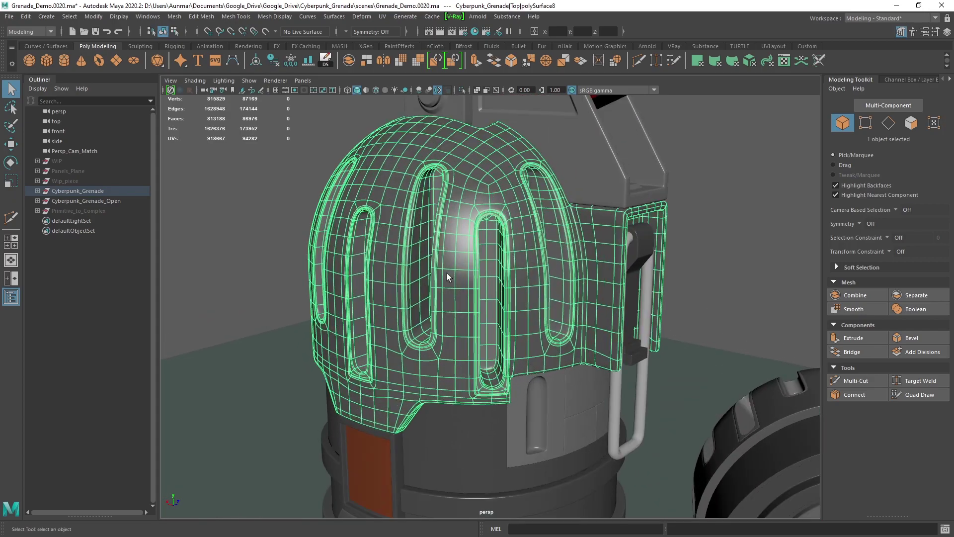
pyautogui.keyDown('alt'); pyautogui.moveTo(452, 270); pyautogui.dragTo(466, 267); pyautogui.keyUp('alt')
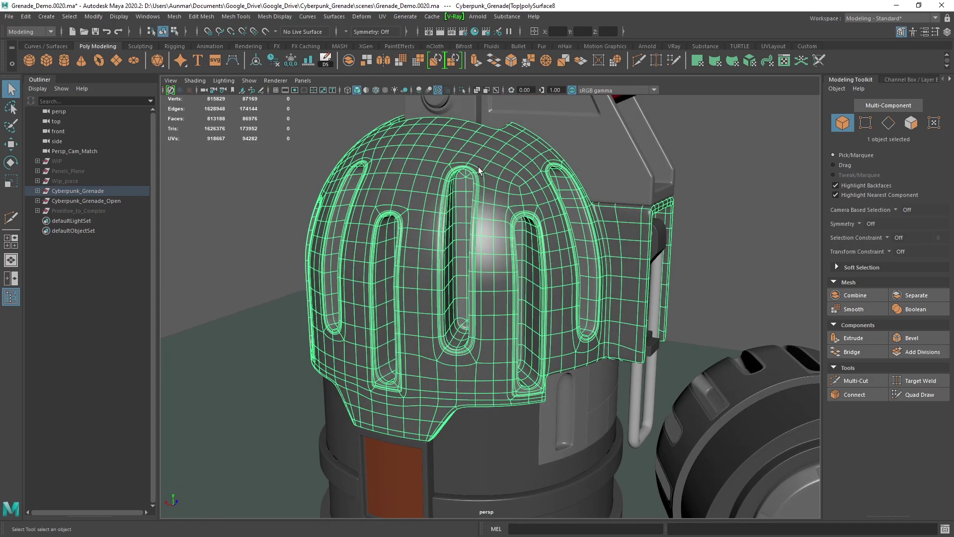
pyautogui.keyDown('alt'); pyautogui.moveTo(484, 252); pyautogui.dragTo(451, 164); pyautogui.keyUp('alt')
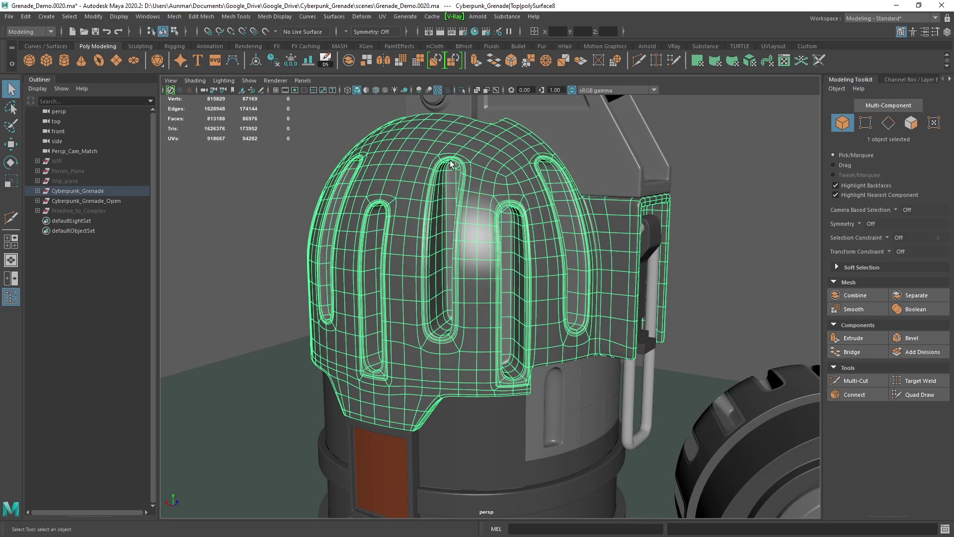
pyautogui.keyDown('alt'); pyautogui.moveTo(445, 222); pyautogui.dragTo(456, 157); pyautogui.keyUp('alt')
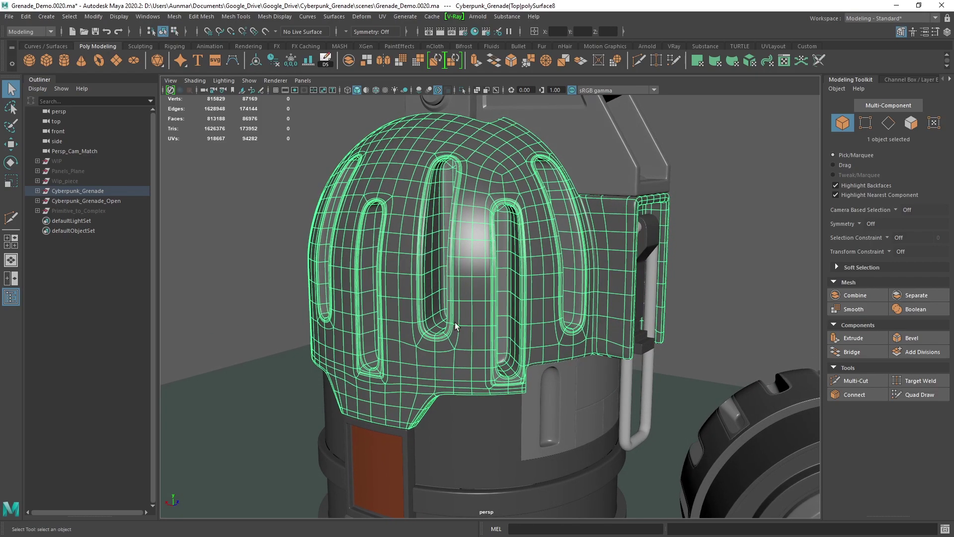
pyautogui.keyDown('alt'); pyautogui.moveTo(472, 301); pyautogui.dragTo(458, 177); pyautogui.keyUp('alt')
# - Inspect the dome shell's front section and the area around the latch
pyautogui.keyDown('alt'); pyautogui.moveTo(500, 319); pyautogui.dragTo(534, 309); pyautogui.keyUp('alt')
pyautogui.scroll(-2, 537, 313)
pyautogui.keyDown('alt'); pyautogui.moveTo(574, 336); pyautogui.dragTo(569, 335, button='middle'); pyautogui.keyUp('alt')
pyautogui.keyDown('alt'); pyautogui.moveTo(570, 336); pyautogui.dragTo(517, 323); pyautogui.keyUp('alt')
pyautogui.keyDown('alt'); pyautogui.moveTo(518, 322); pyautogui.dragTo(506, 412, button='middle'); pyautogui.keyUp('alt')
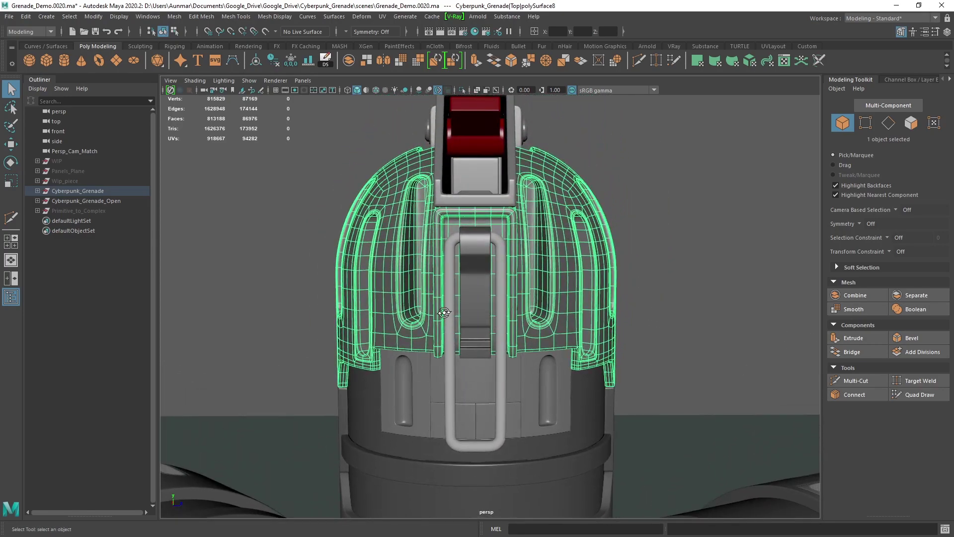
pyautogui.keyDown('alt'); pyautogui.moveTo(448, 313); pyautogui.dragTo(499, 325); pyautogui.keyUp('alt')
pyautogui.scroll(2, 513, 275)
pyautogui.keyDown('alt'); pyautogui.moveTo(549, 335); pyautogui.dragTo(515, 301, button='middle'); pyautogui.keyUp('alt')
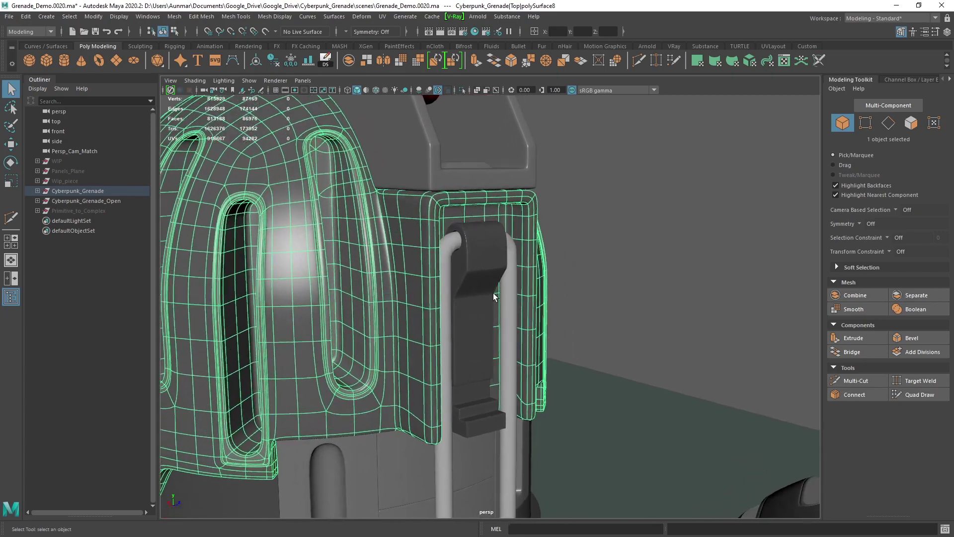
# - Isolate the dark latch piece on the grenade's front and examine its ring end and stepped foot
pyautogui.click(482, 266)
pyautogui.hotkey('ctrl', '1')
pyautogui.press('f')
pyautogui.keyDown('alt'); pyautogui.moveTo(482, 267); pyautogui.dragTo(529, 280); pyautogui.keyUp('alt')
pyautogui.press('f')
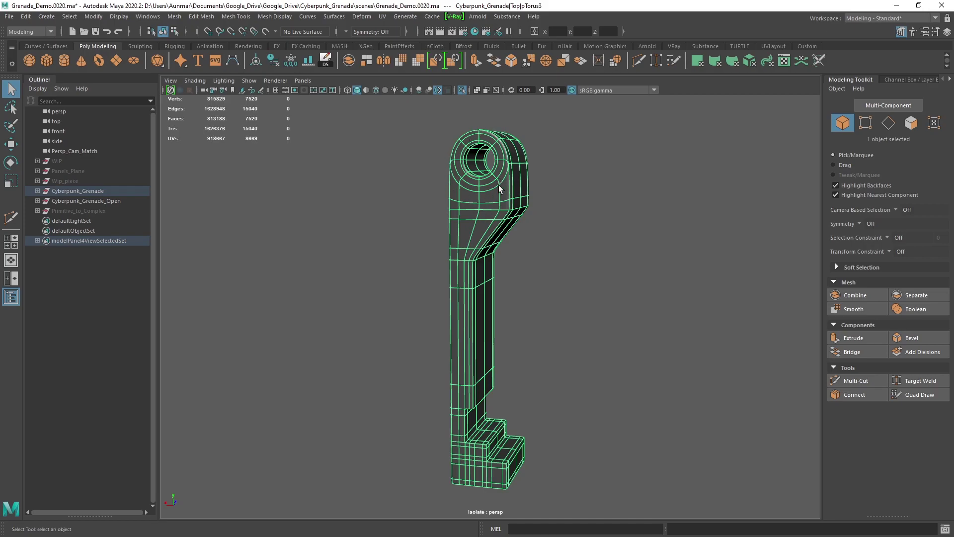
pyautogui.keyDown('alt'); pyautogui.moveTo(500, 189); pyautogui.dragTo(495, 167); pyautogui.keyUp('alt')
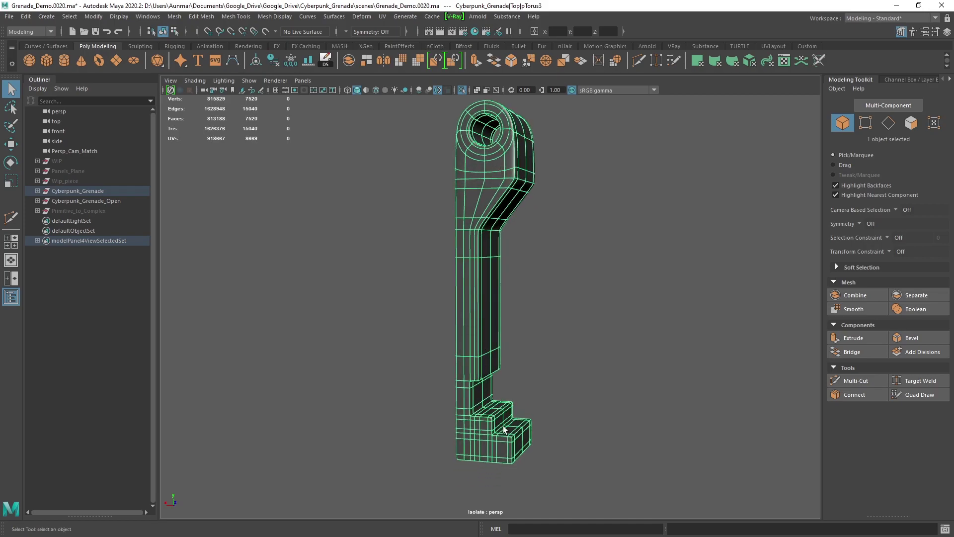
# - Exit the latch isolation, then isolate the red trigger piece and inspect it from several sides
pyautogui.hotkey('ctrl', '1')
pyautogui.keyDown('alt'); pyautogui.moveTo(532, 339); pyautogui.dragTo(542, 298); pyautogui.keyUp('alt')
pyautogui.click(513, 201)
pyautogui.hotkey('ctrl', '1')
pyautogui.scroll(4, 542, 299)
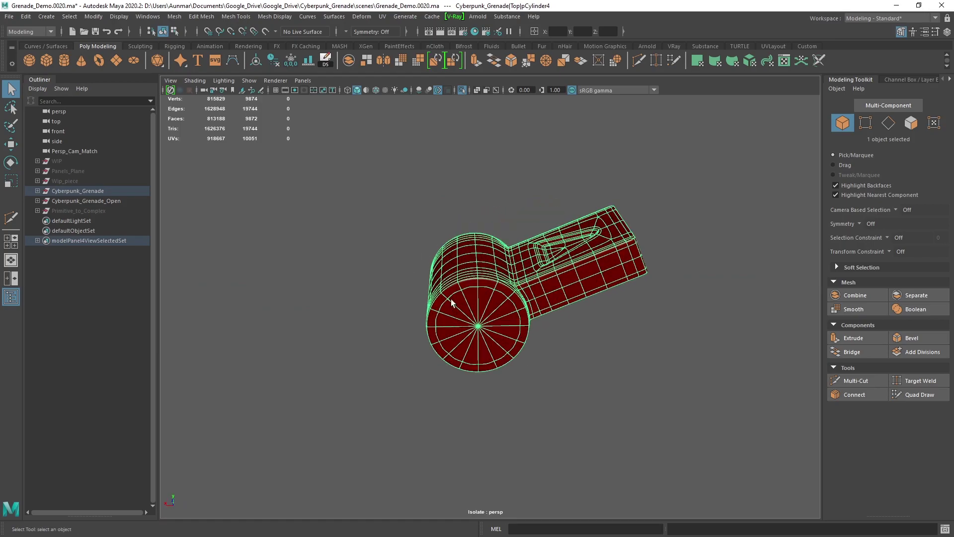
pyautogui.keyDown('alt'); pyautogui.moveTo(453, 308); pyautogui.dragTo(548, 243); pyautogui.keyUp('alt')
pyautogui.click(664, 180)
pyautogui.keyDown('alt'); pyautogui.moveTo(664, 181); pyautogui.dragTo(499, 189); pyautogui.keyUp('alt')
pyautogui.keyDown('alt'); pyautogui.moveTo(573, 318); pyautogui.dragTo(457, 317); pyautogui.keyUp('alt')
# - Show the full grenade again and select the hinged top lever to inspect its mesh
pyautogui.hotkey('ctrl', '1')
pyautogui.keyDown('alt'); pyautogui.moveTo(457, 317); pyautogui.dragTo(496, 288, button='middle'); pyautogui.keyUp('alt')
pyautogui.keyDown('alt'); pyautogui.moveTo(496, 288); pyautogui.dragTo(443, 286); pyautogui.keyUp('alt')
pyautogui.click(469, 255)
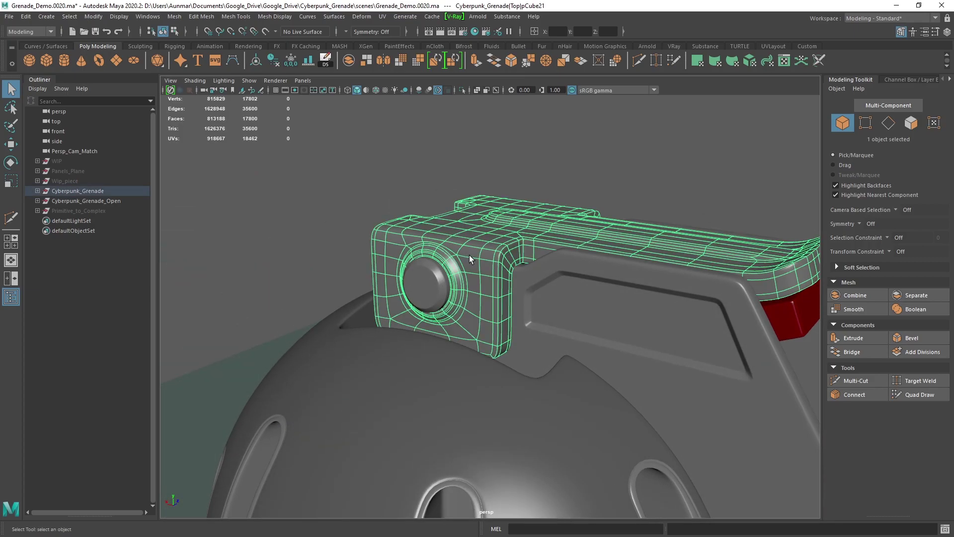
pyautogui.keyDown('alt'); pyautogui.moveTo(469, 255); pyautogui.dragTo(477, 236, button='right'); pyautogui.keyUp('alt')
pyautogui.keyDown('alt'); pyautogui.moveTo(478, 236); pyautogui.dragTo(513, 264, button='middle'); pyautogui.keyUp('alt')
pyautogui.keyDown('ctrl'); pyautogui.click(541, 257); pyautogui.keyUp('ctrl')
# - Select the spoked circular disc inside the open end of the grenade lying on its side
pyautogui.keyDown('alt'); pyautogui.moveTo(704, 342); pyautogui.dragTo(621, 307, button='right'); pyautogui.keyUp('alt')
pyautogui.keyDown('alt'); pyautogui.moveTo(621, 306); pyautogui.dragTo(577, 264, button='middle'); pyautogui.keyUp('alt')
pyautogui.keyDown('alt'); pyautogui.moveTo(613, 323); pyautogui.dragTo(580, 225, button='middle'); pyautogui.keyUp('alt')
pyautogui.keyDown('alt'); pyautogui.moveTo(619, 334); pyautogui.dragTo(591, 338); pyautogui.keyUp('alt')
pyautogui.keyDown('alt'); pyautogui.moveTo(626, 338); pyautogui.dragTo(587, 306, button='right'); pyautogui.keyUp('alt')
pyautogui.keyDown('alt'); pyautogui.moveTo(586, 305); pyautogui.dragTo(577, 249, button='middle'); pyautogui.keyUp('alt')
pyautogui.keyDown('alt'); pyautogui.moveTo(578, 249); pyautogui.dragTo(592, 267); pyautogui.keyUp('alt')
pyautogui.keyDown('alt'); pyautogui.moveTo(592, 267); pyautogui.dragTo(568, 287, button='middle'); pyautogui.keyUp('alt')
pyautogui.keyDown('alt'); pyautogui.moveTo(554, 271); pyautogui.dragTo(547, 332, button='right'); pyautogui.keyUp('alt')
pyautogui.keyDown('alt'); pyautogui.moveTo(557, 272); pyautogui.dragTo(460, 281); pyautogui.keyUp('alt')
pyautogui.click(490, 319)
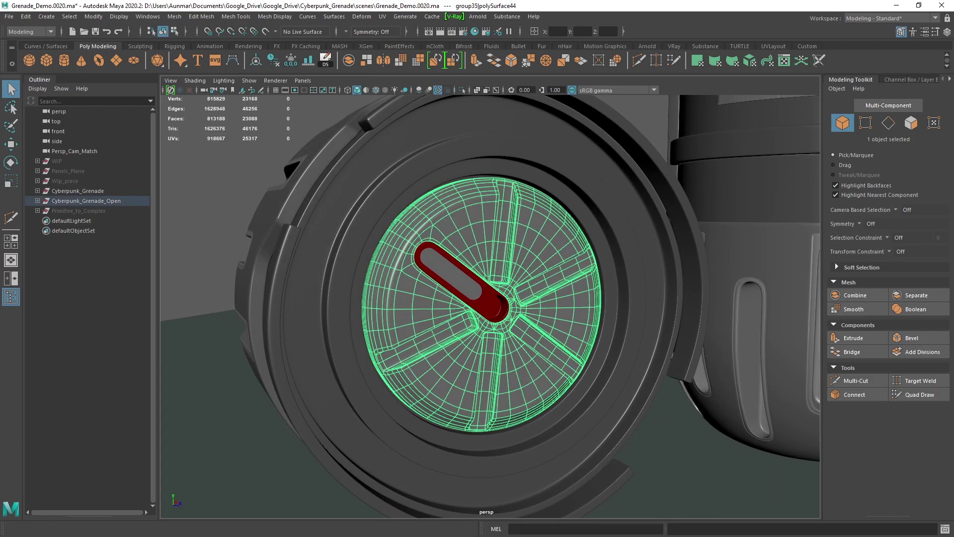
# - Switch to the reference image board and examine the two black grenade concept images
pyautogui.hotkey('alt', 'Tab')
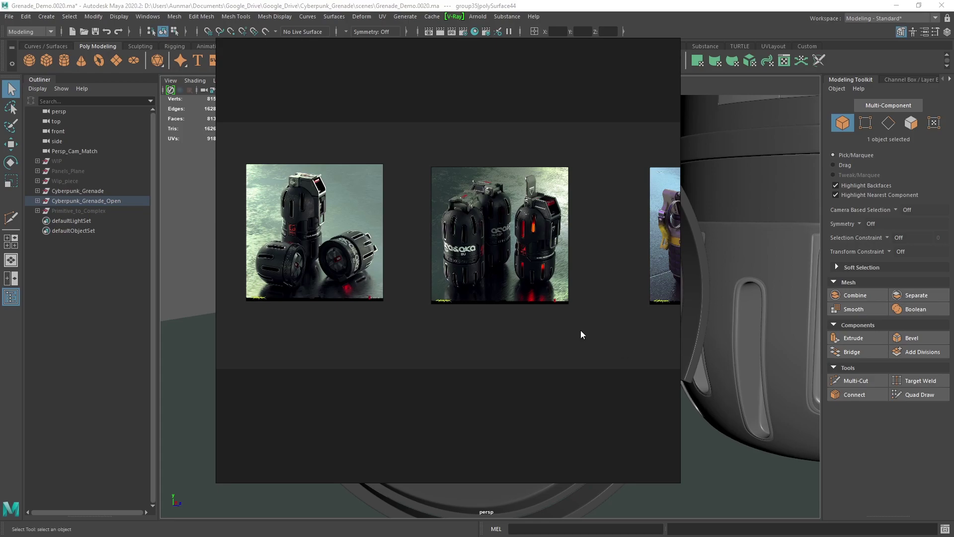
pyautogui.moveTo(347, 236); pyautogui.dragTo(386, 247, button='right')
pyautogui.scroll(2, 386, 248)
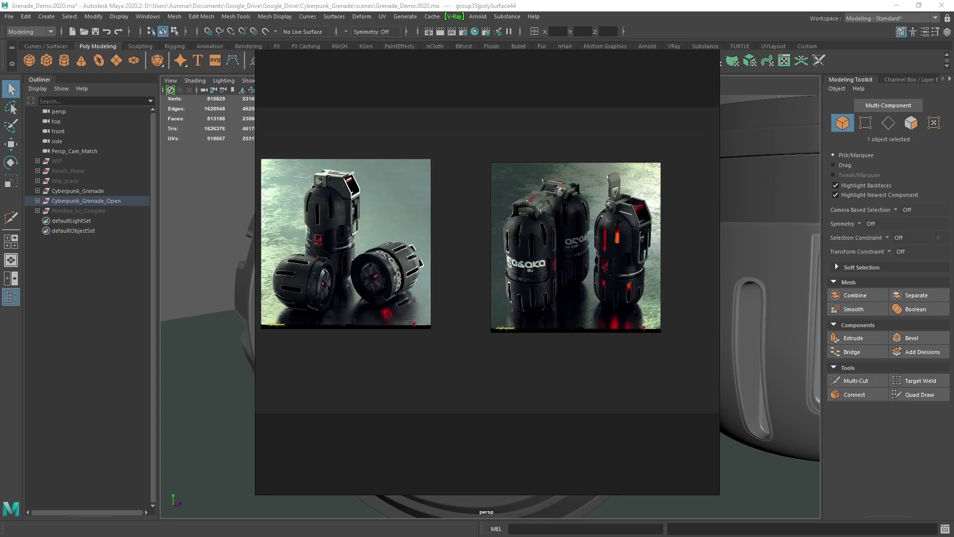
# - Switch to the browser and review the grenade concept images on the ArtStation page, then minimize the browser
pyautogui.hotkey('alt', 'Tab')
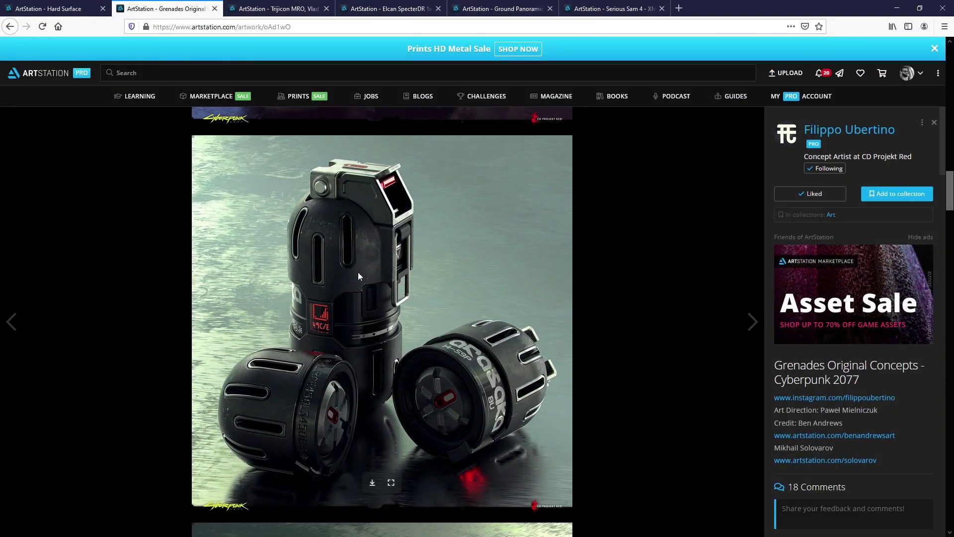
pyautogui.scroll(15, 354, 273)
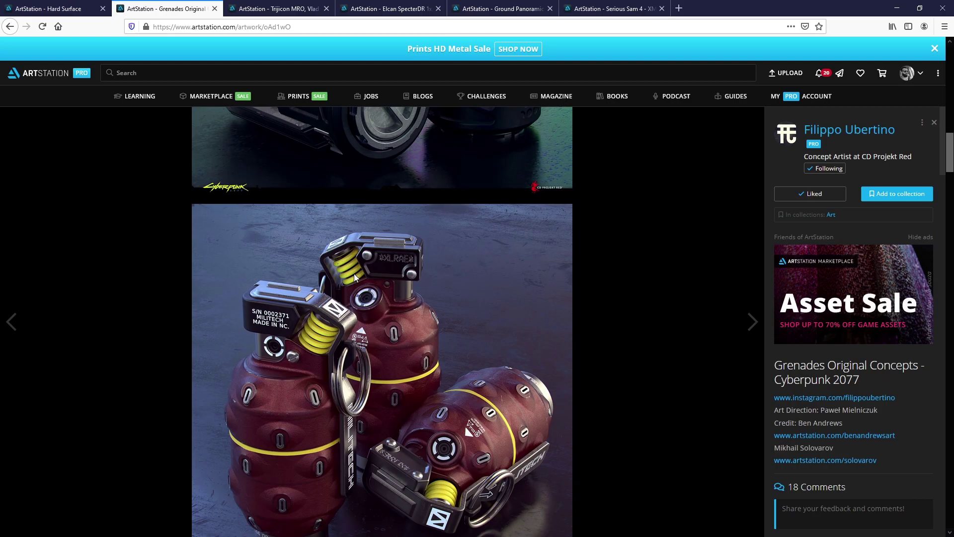
pyautogui.scroll(12, 354, 274)
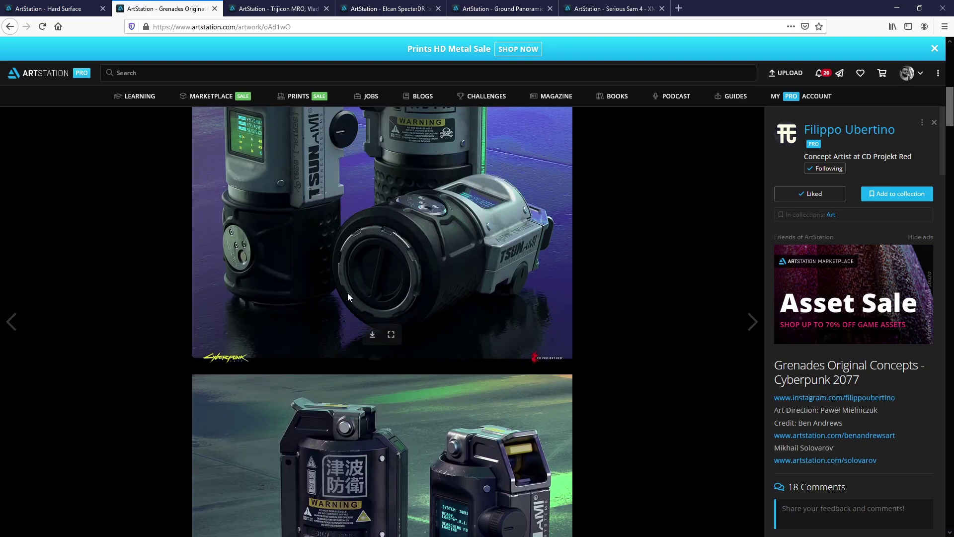
pyautogui.scroll(-15, 393, 318)
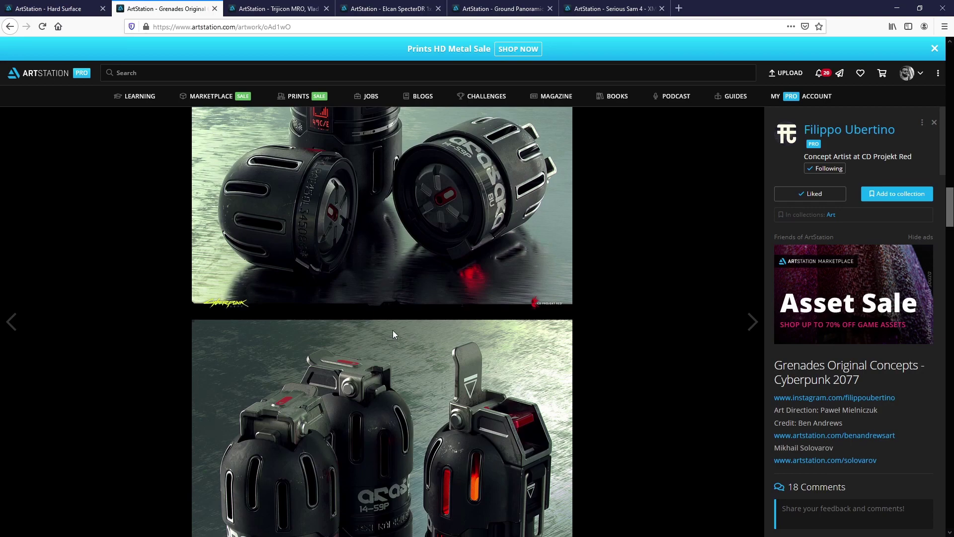
pyautogui.scroll(-4, 392, 330)
pyautogui.click(897, 7)
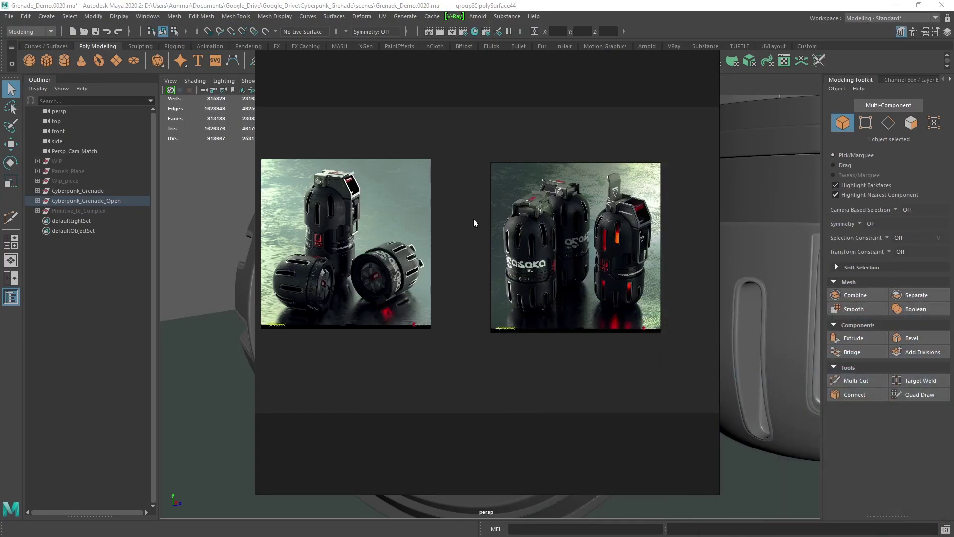
# - Return to Maya, then unhide the Primitive_to_Complex group and isolate it in the viewport
pyautogui.click(573, 5)
pyautogui.keyDown('alt'); pyautogui.moveTo(574, 192); pyautogui.dragTo(375, 237, button='right'); pyautogui.keyUp('alt')
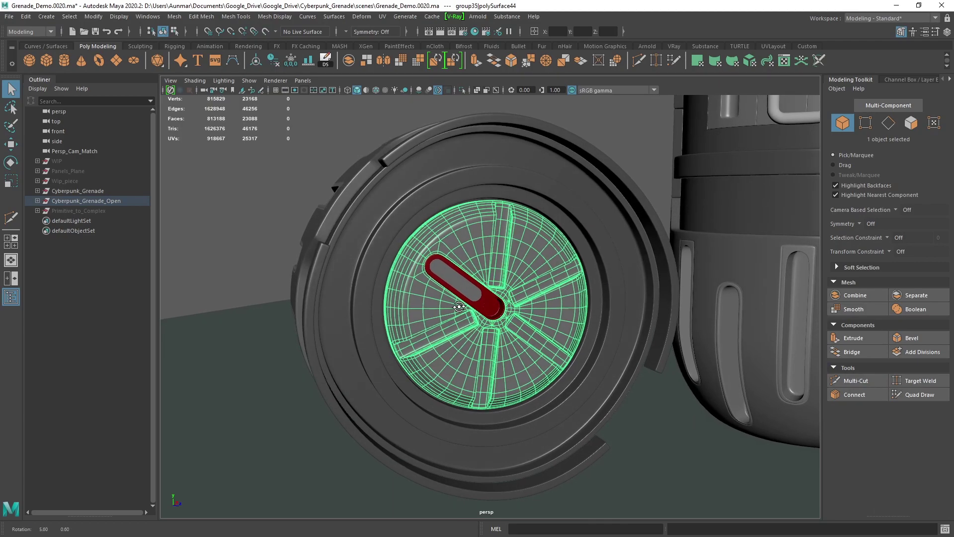
pyautogui.click(78, 211)
pyautogui.keyDown('alt'); pyautogui.moveTo(347, 273); pyautogui.dragTo(377, 272); pyautogui.keyUp('alt')
pyautogui.keyDown('alt'); pyautogui.moveTo(468, 265); pyautogui.dragTo(526, 283); pyautogui.keyUp('alt')
pyautogui.press('f')
pyautogui.scroll(3, 526, 283)
pyautogui.keyDown('alt'); pyautogui.moveTo(403, 292); pyautogui.dragTo(443, 281, button='middle'); pyautogui.keyUp('alt')
pyautogui.hotkey('ctrl', '1')
# - Select the plain cylinder at the start of the isolated row of discs and frame it
pyautogui.scroll(4, 454, 226)
pyautogui.scroll(2, 470, 248)
pyautogui.keyDown('alt'); pyautogui.moveTo(539, 251); pyautogui.dragTo(523, 260, button='middle'); pyautogui.keyUp('alt')
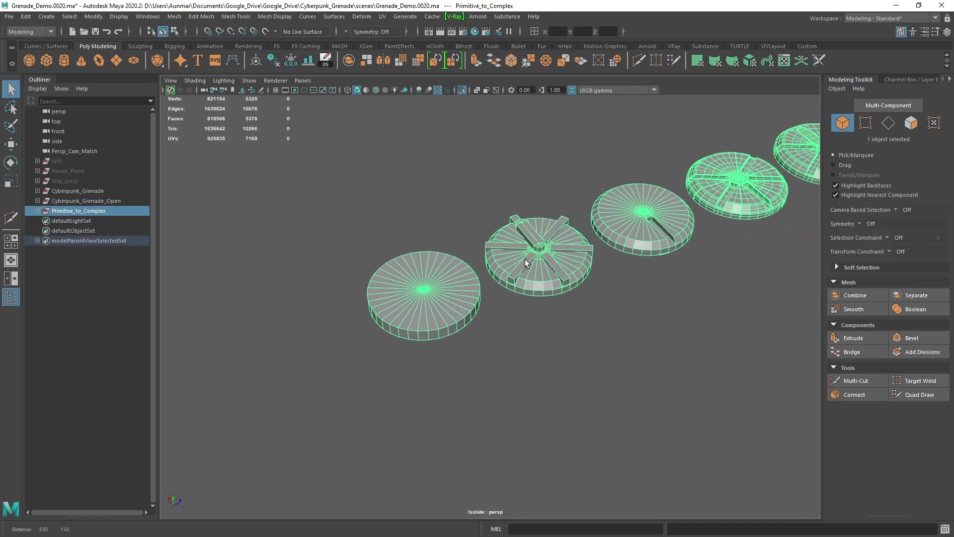
pyautogui.click(411, 295)
pyautogui.press('f')
pyautogui.keyDown('alt'); pyautogui.moveTo(470, 316); pyautogui.dragTo(444, 330); pyautogui.keyUp('alt')
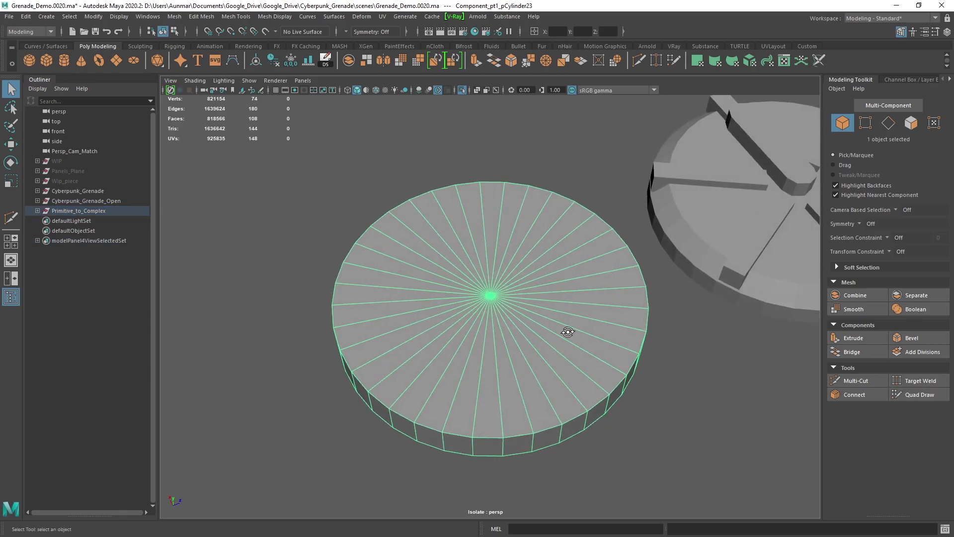
# - Examine the successive disc stages, from the cylinder with intersecting spoke blocks to the versions with cut grooves
pyautogui.keyDown('alt'); pyautogui.moveTo(566, 330); pyautogui.dragTo(601, 327); pyautogui.keyUp('alt')
pyautogui.keyDown('alt'); pyautogui.moveTo(602, 327); pyautogui.dragTo(477, 322, button='middle'); pyautogui.keyUp('alt')
pyautogui.scroll(-4, 502, 319)
pyautogui.keyDown('alt'); pyautogui.moveTo(623, 297); pyautogui.dragTo(476, 314, button='middle'); pyautogui.keyUp('alt')
pyautogui.keyDown('alt'); pyautogui.moveTo(721, 254); pyautogui.dragTo(471, 318, button='middle'); pyautogui.keyUp('alt')
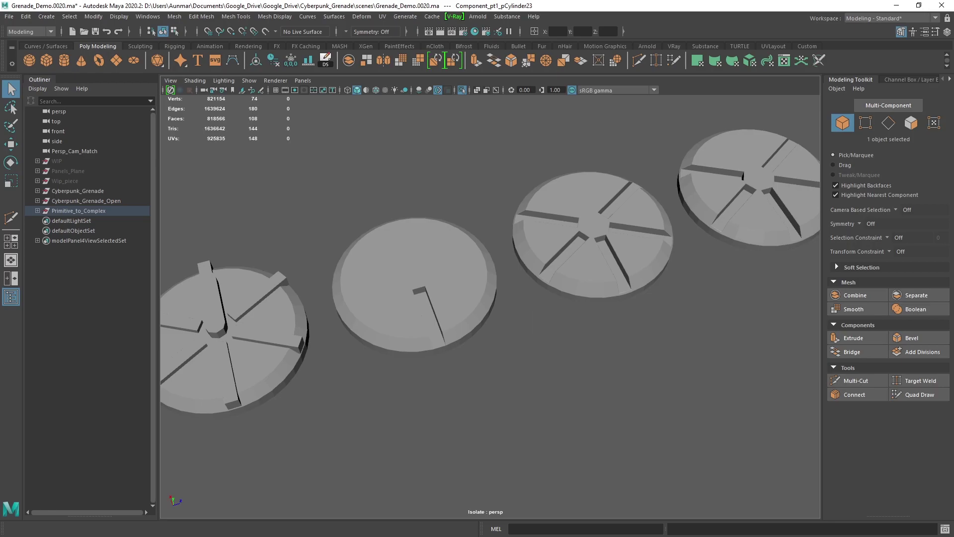
# - Switch to the reference board and zoom in on the spoked disc at the end of the grenade lying on its side
pyautogui.hotkey('alt', 'Tab')
pyautogui.scroll(4, 400, 281)
pyautogui.moveTo(349, 261); pyautogui.dragTo(437, 264, button='middle')
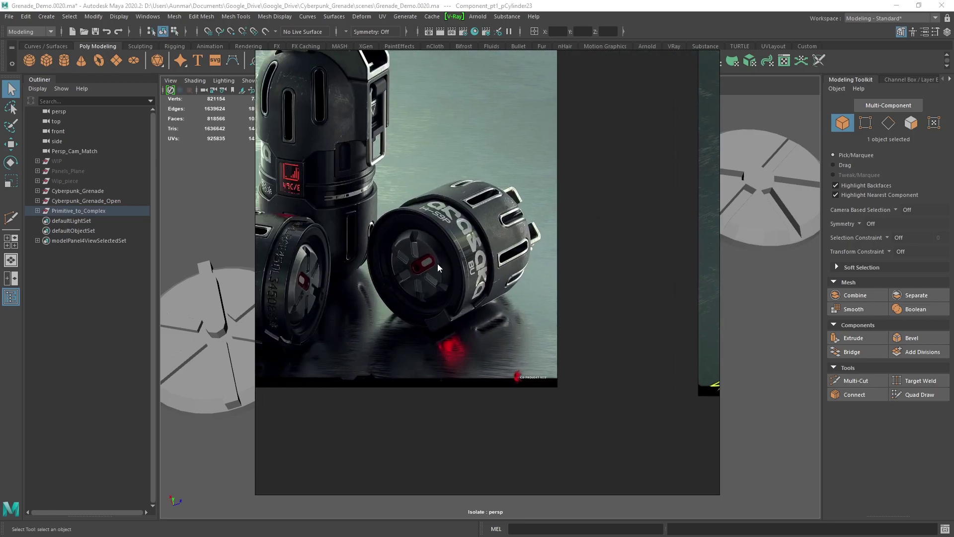
pyautogui.scroll(5, 437, 263)
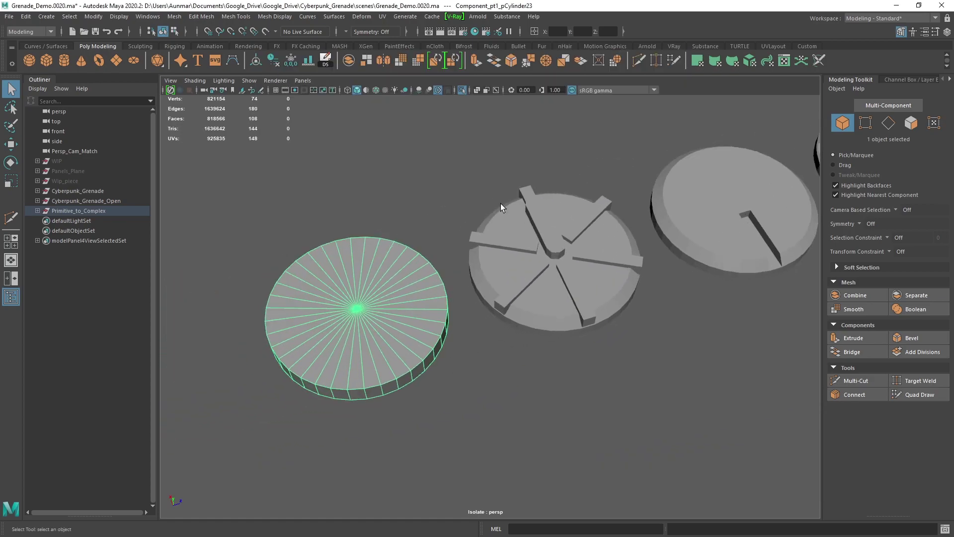
# - Return to Maya, show the wireframe over the shaded discs, and frame the disc with the intersecting spoke blocks
pyautogui.keyDown('alt'); pyautogui.moveTo(404, 251); pyautogui.dragTo(393, 285, button='right'); pyautogui.keyUp('alt')
pyautogui.keyDown('alt'); pyautogui.moveTo(392, 284); pyautogui.dragTo(431, 270, button='middle'); pyautogui.keyUp('alt')
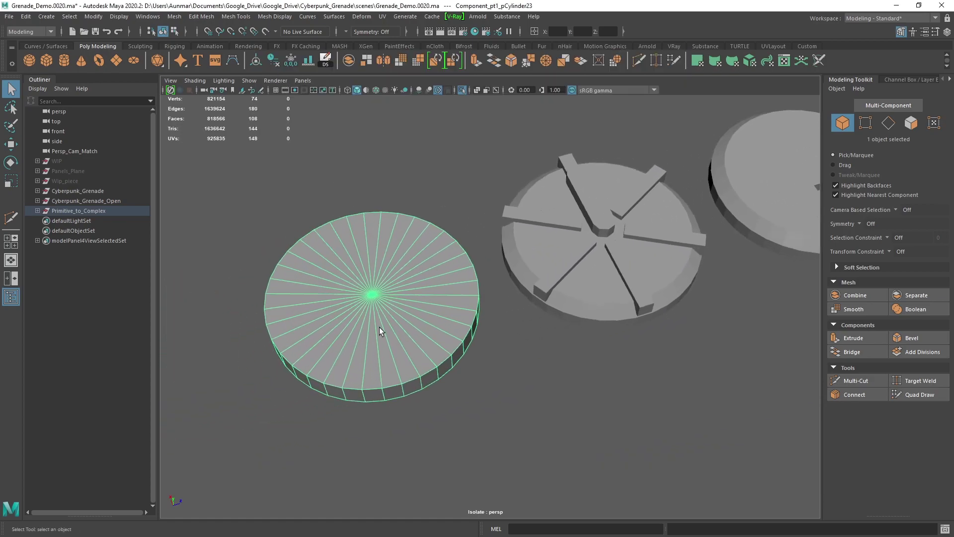
pyautogui.keyDown('alt'); pyautogui.moveTo(656, 260); pyautogui.dragTo(626, 266, button='middle'); pyautogui.keyUp('alt')
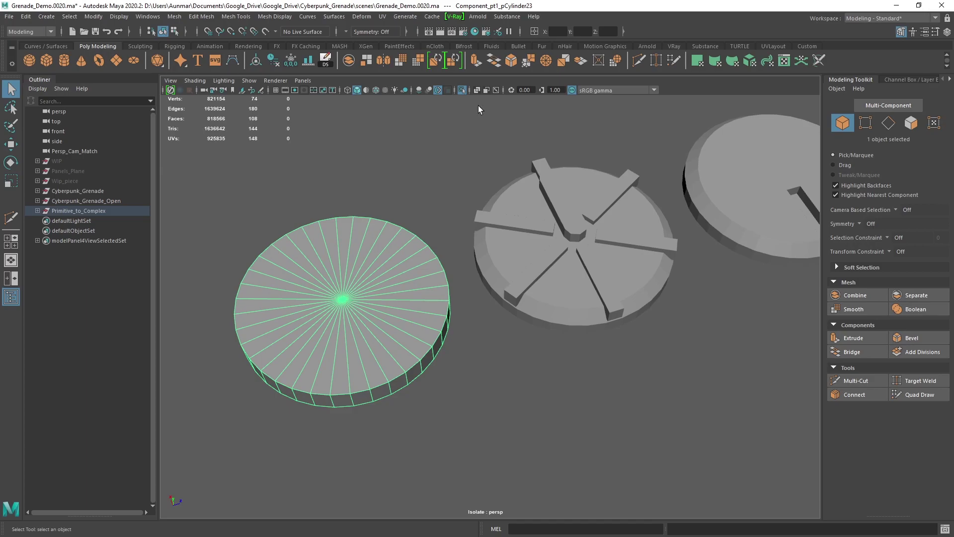
pyautogui.click(376, 91)
pyautogui.keyDown('alt'); pyautogui.moveTo(566, 211); pyautogui.dragTo(481, 208, button='middle'); pyautogui.keyUp('alt')
pyautogui.keyDown('alt'); pyautogui.moveTo(481, 208); pyautogui.dragTo(491, 221, button='right'); pyautogui.keyUp('alt')
pyautogui.keyDown('alt'); pyautogui.moveTo(491, 221); pyautogui.dragTo(514, 225); pyautogui.keyUp('alt')
pyautogui.keyDown('alt'); pyautogui.moveTo(514, 226); pyautogui.dragTo(515, 240, button='middle'); pyautogui.keyUp('alt')
pyautogui.keyDown('alt'); pyautogui.moveTo(515, 240); pyautogui.dragTo(456, 267); pyautogui.keyUp('alt')
# - Select individual rectangular spoke blocks on the second disc and inspect their placement around its centre
pyautogui.click(513, 295)
pyautogui.click(462, 263)
pyautogui.click(450, 221)
pyautogui.keyDown('alt'); pyautogui.moveTo(541, 248); pyautogui.dragTo(547, 249); pyautogui.keyUp('alt')
pyautogui.keyDown('alt'); pyautogui.moveTo(547, 250); pyautogui.dragTo(539, 266, button='middle'); pyautogui.keyUp('alt')
pyautogui.keyDown('alt'); pyautogui.moveTo(539, 267); pyautogui.dragTo(543, 270, button='right'); pyautogui.keyUp('alt')
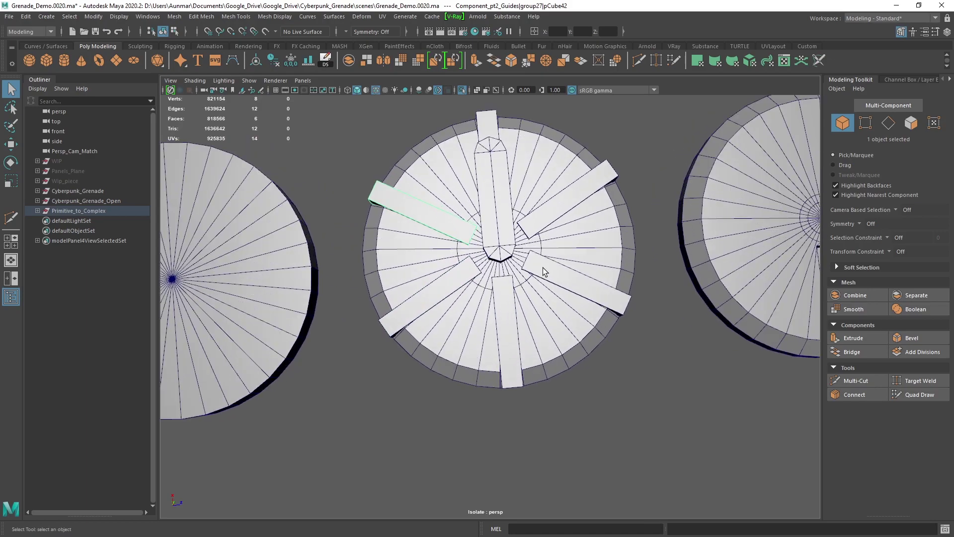
pyautogui.moveTo(543, 270)
pyautogui.keyDown('alt'); pyautogui.mouseDown()
pyautogui.moveTo(517, 243)
pyautogui.moveTo(547, 263)
pyautogui.moveTo(526, 273)
pyautogui.mouseUp(); pyautogui.keyUp('alt')
pyautogui.click(539, 199)
pyautogui.keyDown('alt'); pyautogui.moveTo(560, 189); pyautogui.dragTo(505, 185); pyautogui.keyUp('alt')
pyautogui.click(532, 267)
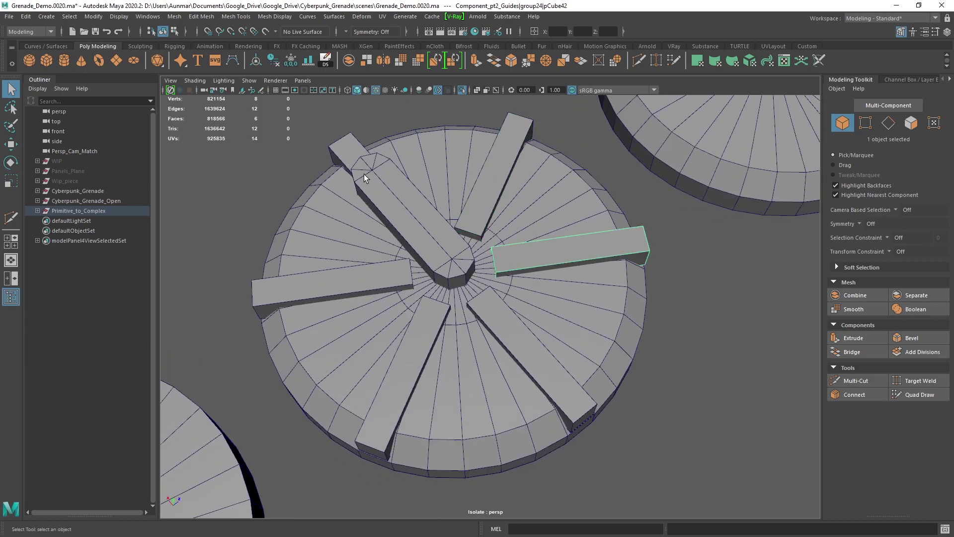
# - Select the capsule-shaped block reaching from the disc's centre over one spoke and inspect it from several angles
pyautogui.click(363, 172)
pyautogui.keyDown('alt'); pyautogui.moveTo(446, 212); pyautogui.dragTo(425, 239); pyautogui.keyUp('alt')
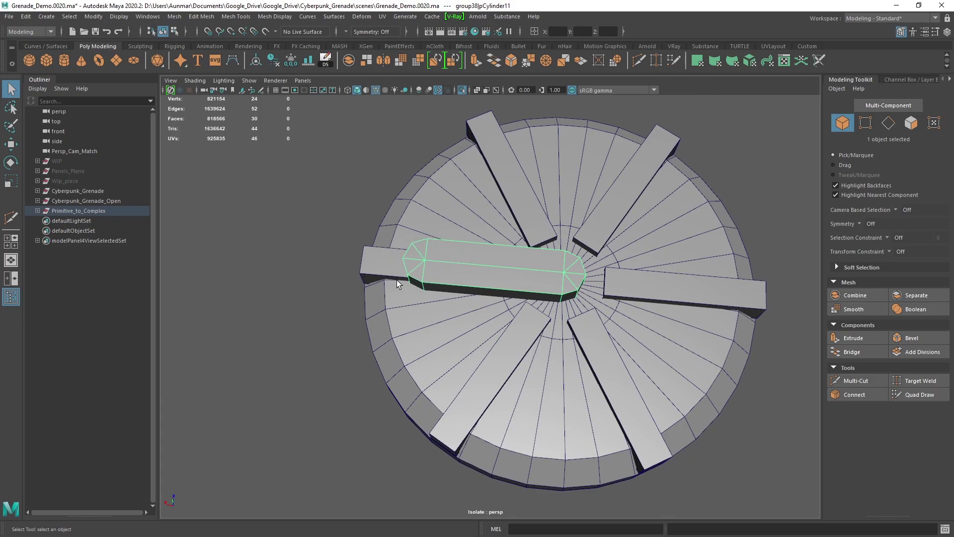
pyautogui.keyDown('alt'); pyautogui.moveTo(593, 275); pyautogui.dragTo(492, 276); pyautogui.keyUp('alt')
pyautogui.keyDown('alt'); pyautogui.moveTo(590, 314); pyautogui.dragTo(465, 279, button='middle'); pyautogui.keyUp('alt')
pyautogui.keyDown('alt'); pyautogui.moveTo(688, 310); pyautogui.dragTo(517, 264, button='middle'); pyautogui.keyUp('alt')
pyautogui.moveTo(517, 264)
pyautogui.keyDown('alt'); pyautogui.mouseDown()
pyautogui.moveTo(537, 281)
pyautogui.moveTo(523, 248)
pyautogui.mouseUp(); pyautogui.keyUp('alt')
pyautogui.scroll(-3, 517, 208)
pyautogui.keyDown('alt'); pyautogui.moveTo(517, 208); pyautogui.dragTo(512, 234); pyautogui.keyUp('alt')
# - Select the disc with the single cut groove and compare it with the disc carrying the spoke blocks
pyautogui.keyDown('alt'); pyautogui.moveTo(340, 312); pyautogui.dragTo(456, 318, button='middle'); pyautogui.keyUp('alt')
pyautogui.click(456, 318)
pyautogui.keyDown('alt'); pyautogui.moveTo(582, 332); pyautogui.dragTo(537, 320, button='middle'); pyautogui.keyUp('alt')
pyautogui.click(467, 310)
pyautogui.keyDown('alt'); pyautogui.moveTo(623, 297); pyautogui.dragTo(504, 279, button='middle'); pyautogui.keyUp('alt')
pyautogui.click(553, 274)
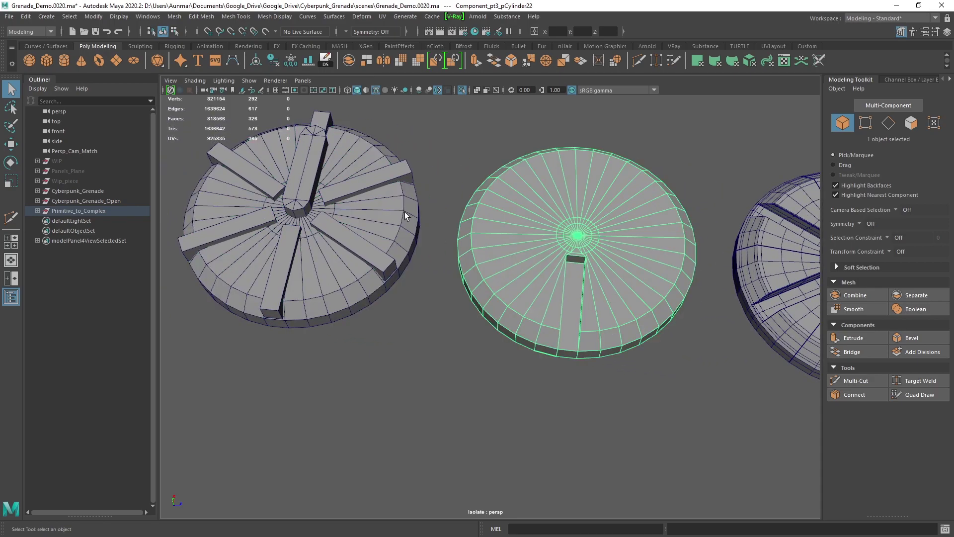
pyautogui.keyDown('alt'); pyautogui.moveTo(383, 213); pyautogui.dragTo(584, 193); pyautogui.keyUp('alt')
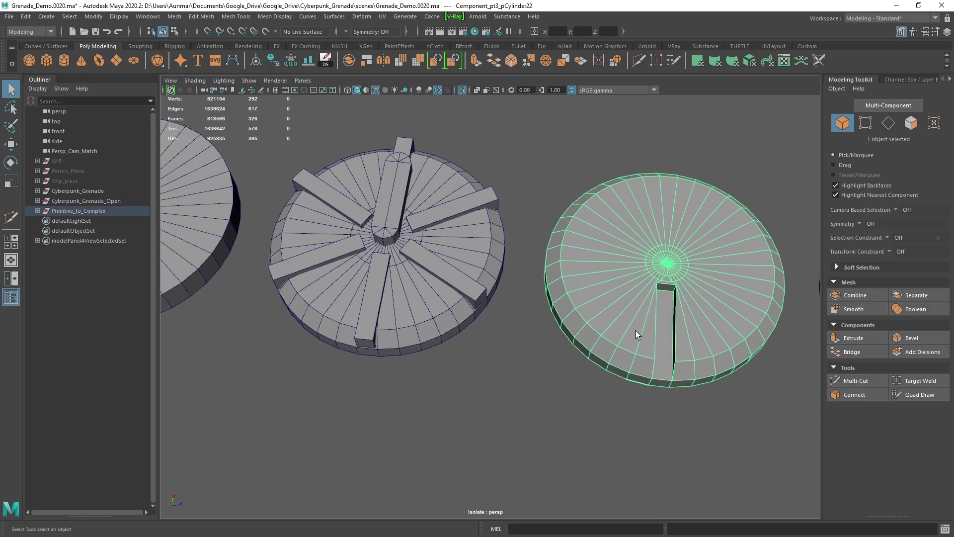
pyautogui.keyDown('alt'); pyautogui.moveTo(517, 210); pyautogui.dragTo(500, 170); pyautogui.keyUp('alt')
pyautogui.keyDown('alt'); pyautogui.moveTo(500, 171); pyautogui.dragTo(551, 221, button='right'); pyautogui.keyUp('alt')
pyautogui.keyDown('alt'); pyautogui.moveTo(620, 228); pyautogui.dragTo(428, 295); pyautogui.keyUp('alt')
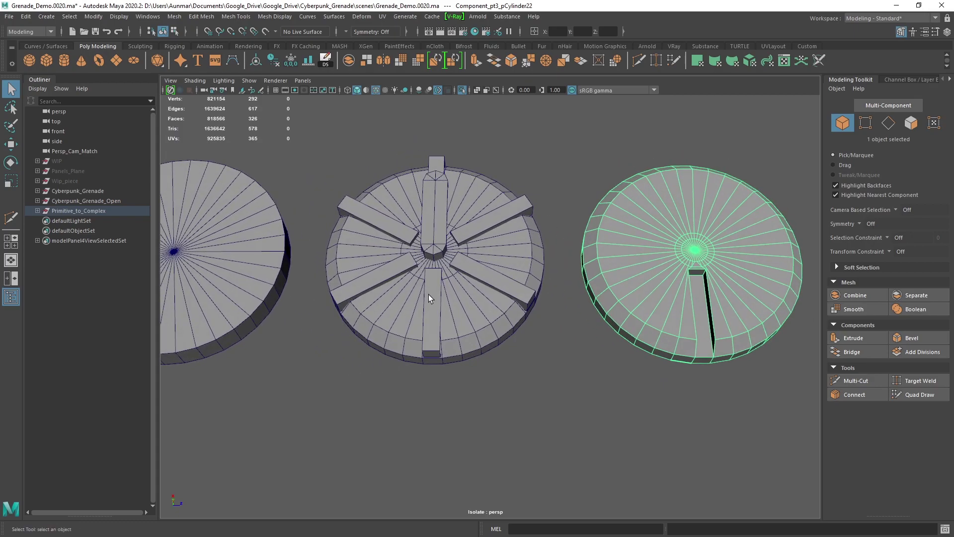
# - Select the six spoke blocks around the disc one after another, finishing on the capsule-shaped block
pyautogui.click(430, 297)
pyautogui.click(387, 269)
pyautogui.click(378, 223)
pyautogui.click(442, 164)
pyautogui.click(509, 211)
pyautogui.click(516, 292)
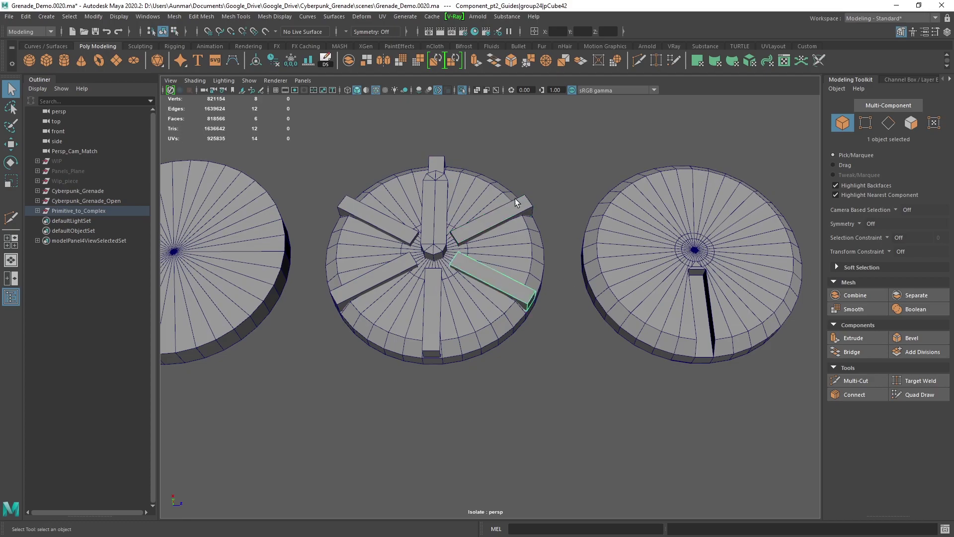
pyautogui.click(438, 210)
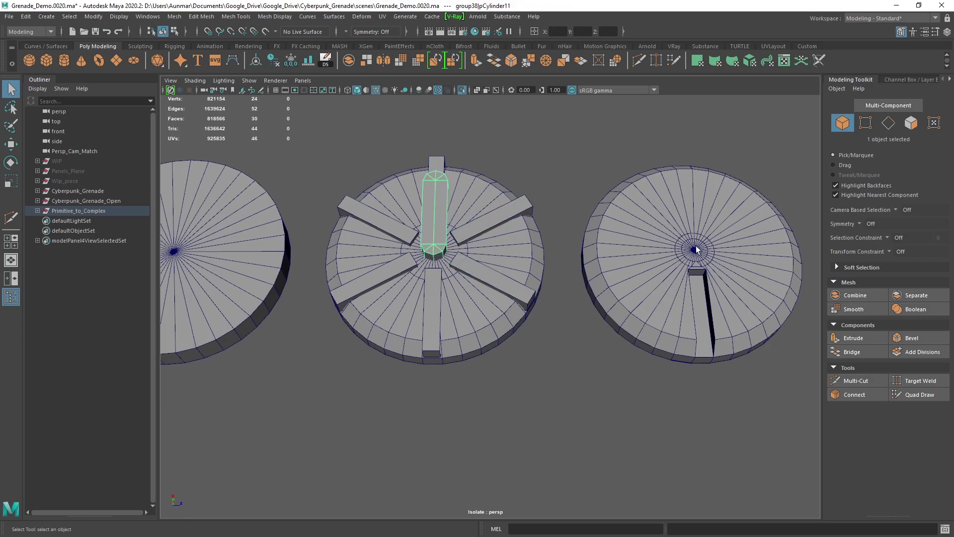
# - Examine the single groove cut into the third disc and the topology around it up close
pyautogui.keyDown('alt'); pyautogui.moveTo(714, 253); pyautogui.dragTo(571, 250, button='middle'); pyautogui.keyUp('alt')
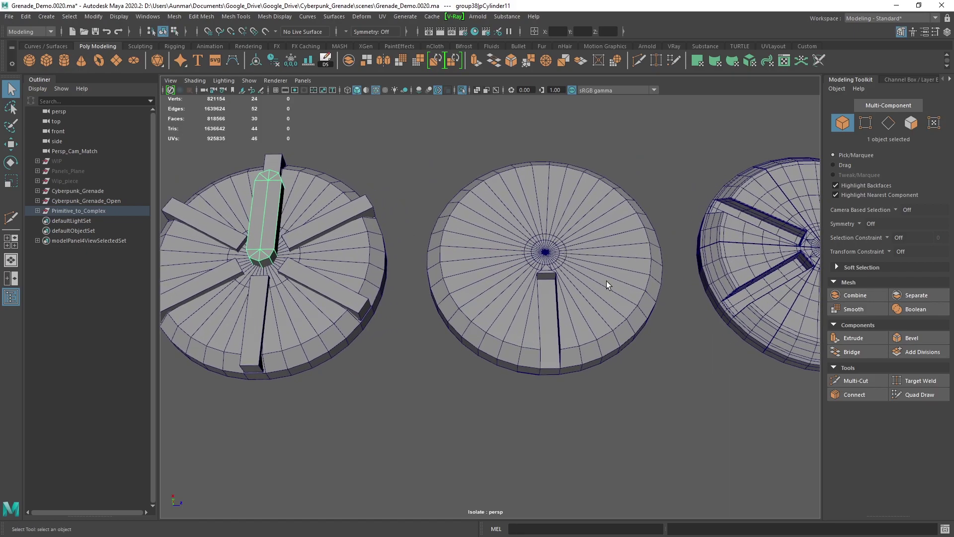
pyautogui.keyDown('alt'); pyautogui.moveTo(633, 264); pyautogui.dragTo(626, 263, button='middle'); pyautogui.keyUp('alt')
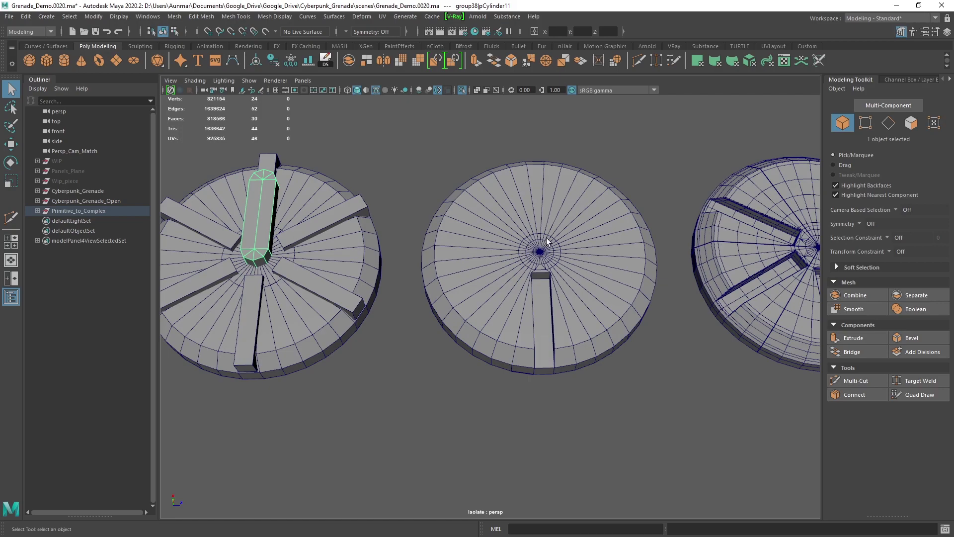
pyautogui.keyDown('alt'); pyautogui.moveTo(507, 244); pyautogui.dragTo(534, 224, button='right'); pyautogui.keyUp('alt')
pyautogui.keyDown('alt'); pyautogui.moveTo(616, 268); pyautogui.dragTo(568, 266, button='middle'); pyautogui.keyUp('alt')
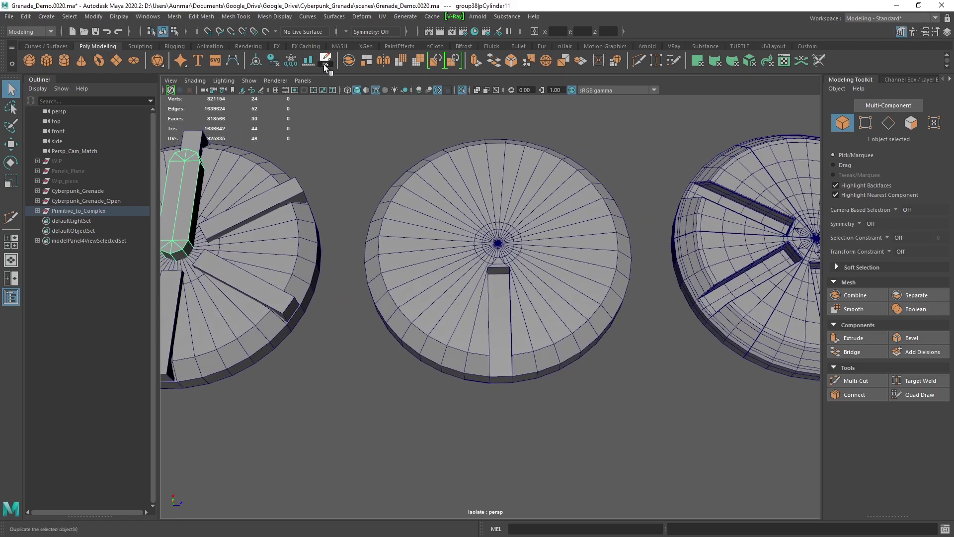
pyautogui.keyDown('alt'); pyautogui.moveTo(545, 212); pyautogui.dragTo(517, 247); pyautogui.keyUp('alt')
pyautogui.keyDown('alt'); pyautogui.moveTo(518, 244); pyautogui.dragTo(523, 235, button='right'); pyautogui.keyUp('alt')
pyautogui.keyDown('alt'); pyautogui.moveTo(523, 236); pyautogui.dragTo(522, 252); pyautogui.keyUp('alt')
pyautogui.keyDown('alt'); pyautogui.moveTo(523, 251); pyautogui.dragTo(496, 240, button='right'); pyautogui.keyUp('alt')
pyautogui.keyDown('alt'); pyautogui.moveTo(499, 244); pyautogui.dragTo(499, 265); pyautogui.keyUp('alt')
pyautogui.scroll(3, 498, 262)
pyautogui.scroll(-5, 422, 249)
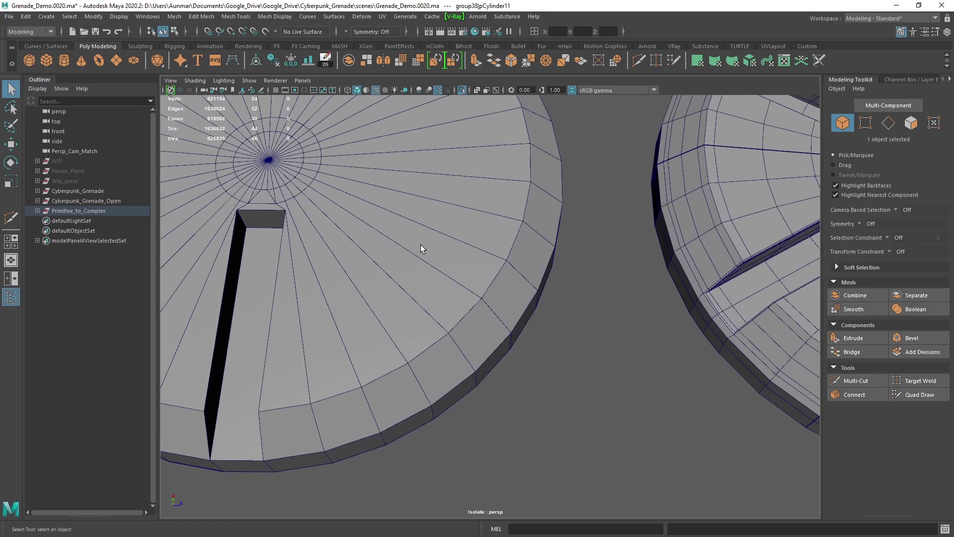
# - Select the grooved wedge segment of the disc following the single-groove stage and frame it
pyautogui.keyDown('alt'); pyautogui.moveTo(579, 267); pyautogui.dragTo(361, 258, button='middle'); pyautogui.keyUp('alt')
pyautogui.scroll(-5, 365, 256)
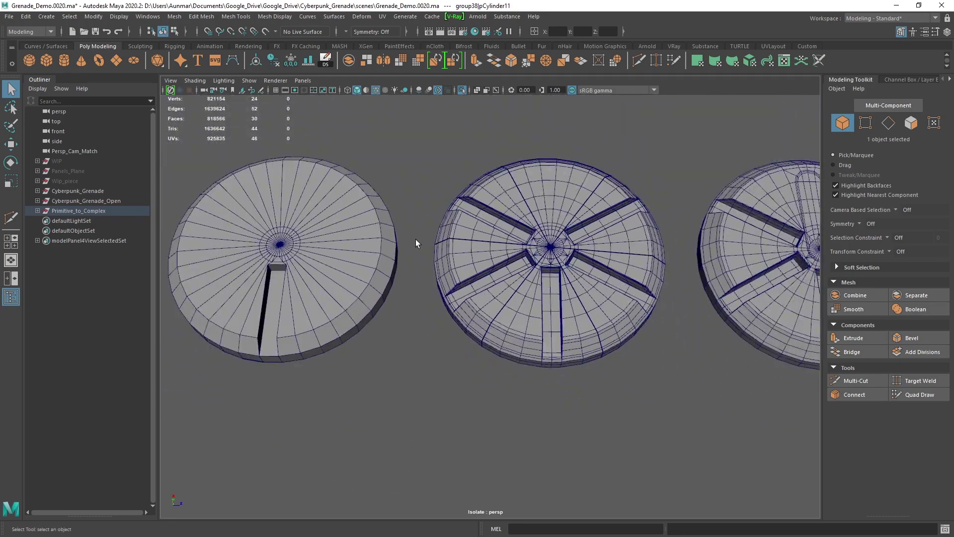
pyautogui.keyDown('alt'); pyautogui.moveTo(415, 240); pyautogui.dragTo(461, 257, button='middle'); pyautogui.keyUp('alt')
pyautogui.scroll(2, 462, 258)
pyautogui.keyDown('alt'); pyautogui.moveTo(477, 258); pyautogui.dragTo(526, 238); pyautogui.keyUp('alt')
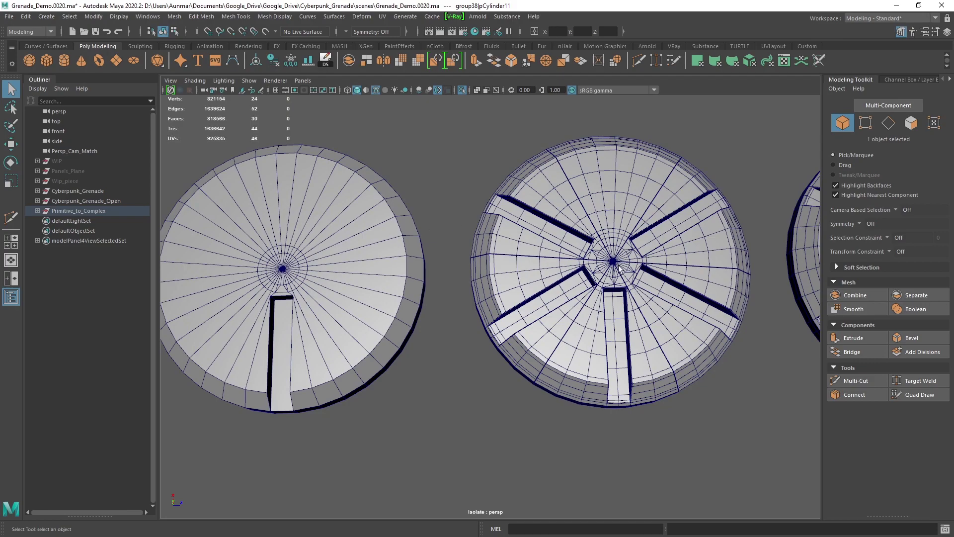
pyautogui.click(587, 333)
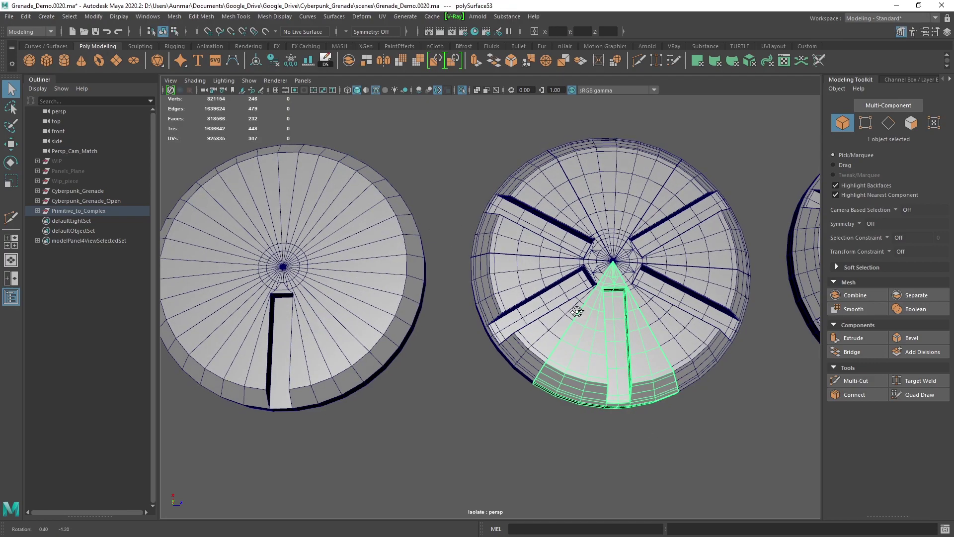
pyautogui.press('f')
pyautogui.keyDown('alt'); pyautogui.moveTo(611, 285); pyautogui.dragTo(563, 236); pyautogui.keyUp('alt')
# - Select the strip of seven faces running across the grooved wedge near its outer bevel, including the groove floor
pyautogui.moveTo(451, 230); pyautogui.dragTo(448, 255, button='right')
pyautogui.click(380, 323)
pyautogui.keyDown('shift'); pyautogui.click(454, 338); pyautogui.keyUp('shift')
pyautogui.keyDown('alt'); pyautogui.moveTo(580, 354); pyautogui.dragTo(449, 353); pyautogui.keyUp('alt')
pyautogui.keyDown('shift'); pyautogui.click(449, 351); pyautogui.keyUp('shift')
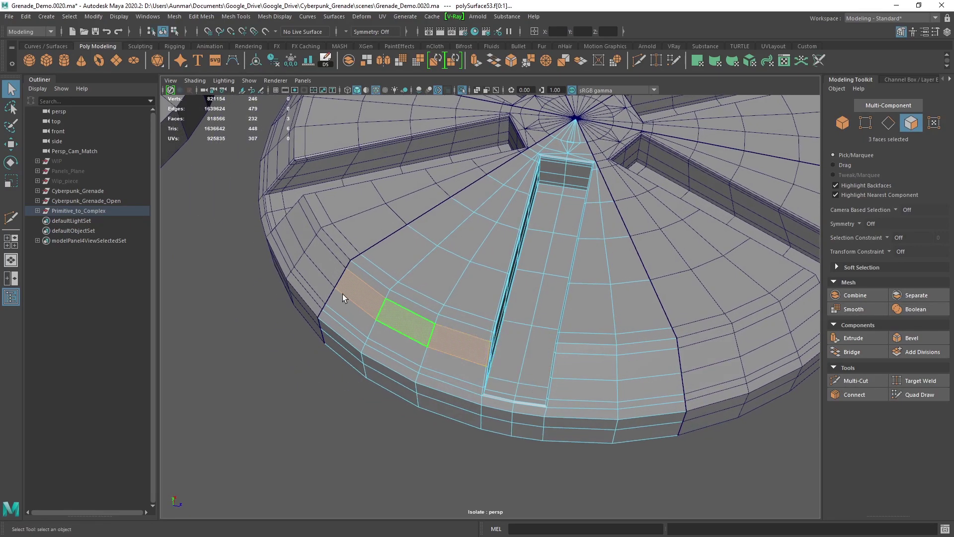
pyautogui.keyDown('shift'); pyautogui.click(509, 357); pyautogui.keyUp('shift')
pyautogui.keyDown('shift'); pyautogui.click(534, 358); pyautogui.keyUp('shift')
pyautogui.keyDown('shift'); pyautogui.click(594, 369); pyautogui.keyUp('shift')
pyautogui.keyDown('shift'); pyautogui.click(630, 366); pyautogui.keyUp('shift')
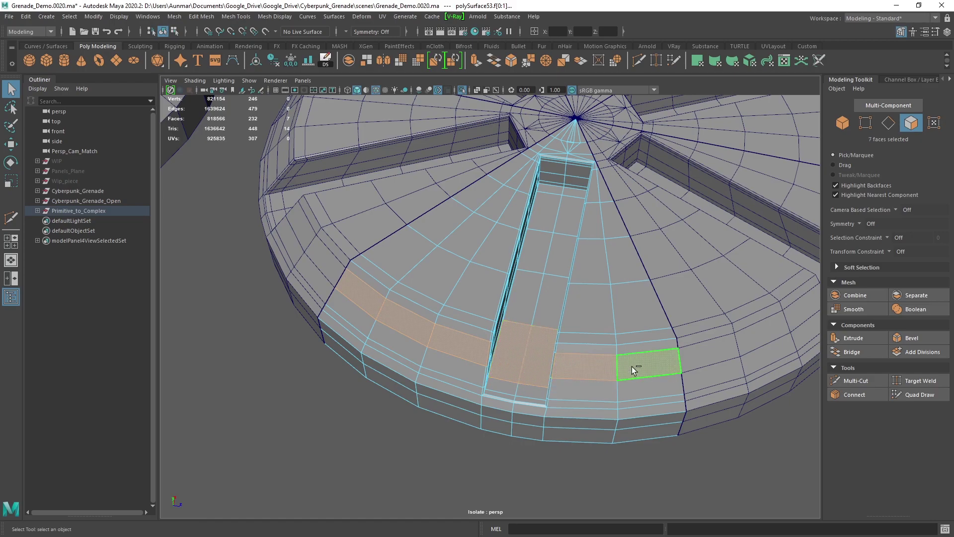
# - Return to object selection and pick several wedges around the disc, ending with the plain wedge without a groove
pyautogui.keyDown('alt'); pyautogui.moveTo(359, 300); pyautogui.dragTo(462, 253); pyautogui.keyUp('alt')
pyautogui.rightClick(463, 253)
pyautogui.moveTo(463, 262); pyautogui.dragTo(511, 238, button='right')
pyautogui.scroll(-5, 514, 224)
pyautogui.keyDown('alt'); pyautogui.moveTo(516, 222); pyautogui.dragTo(506, 288); pyautogui.keyUp('alt')
pyautogui.click(438, 253)
pyautogui.click(467, 165)
pyautogui.keyDown('alt'); pyautogui.moveTo(604, 179); pyautogui.dragTo(561, 207, button='middle'); pyautogui.keyUp('alt')
pyautogui.scroll(-3, 562, 207)
pyautogui.click(521, 186)
pyautogui.keyDown('alt'); pyautogui.moveTo(553, 240); pyautogui.dragTo(569, 221, button='middle'); pyautogui.keyUp('alt')
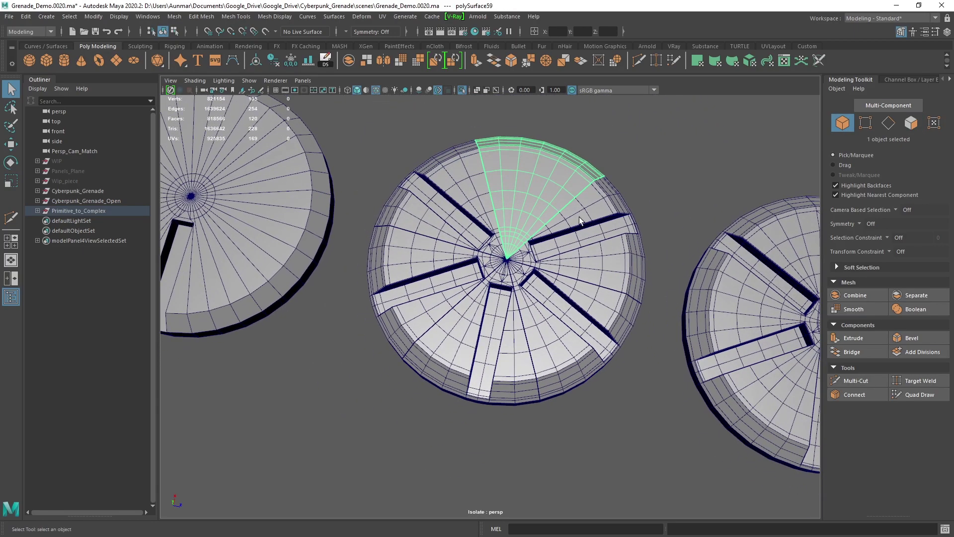
# - Examine how the plain and grooved wedges meet at the disc's centre, and compare the disc with the following stages
pyautogui.keyDown('alt'); pyautogui.moveTo(582, 239); pyautogui.dragTo(586, 195); pyautogui.keyUp('alt')
pyautogui.keyDown('alt'); pyautogui.moveTo(523, 287); pyautogui.dragTo(576, 253); pyautogui.keyUp('alt')
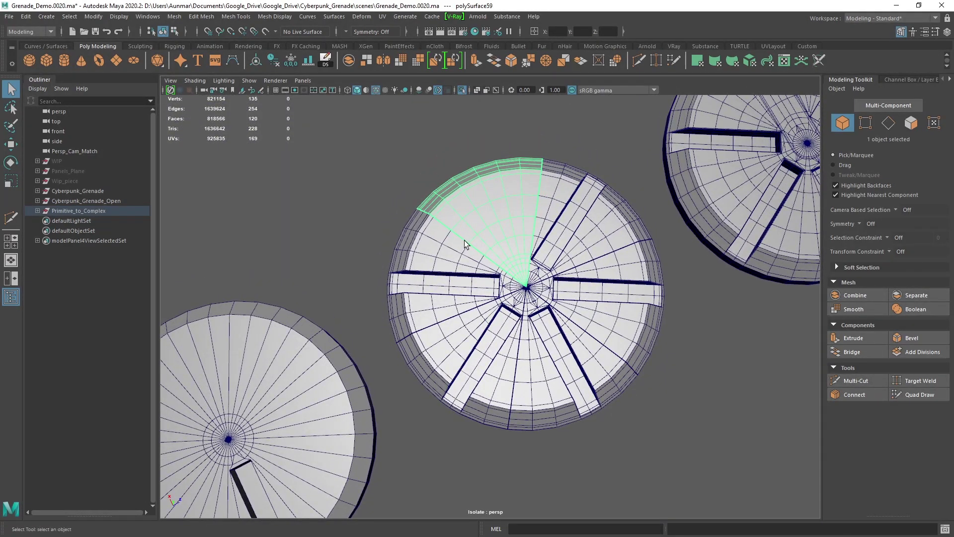
pyautogui.keyDown('alt'); pyautogui.moveTo(475, 227); pyautogui.dragTo(508, 264); pyautogui.keyUp('alt')
pyautogui.keyDown('alt'); pyautogui.moveTo(717, 133); pyautogui.dragTo(678, 149); pyautogui.keyUp('alt')
pyautogui.keyDown('alt'); pyautogui.moveTo(725, 163); pyautogui.dragTo(547, 229, button='middle'); pyautogui.keyUp('alt')
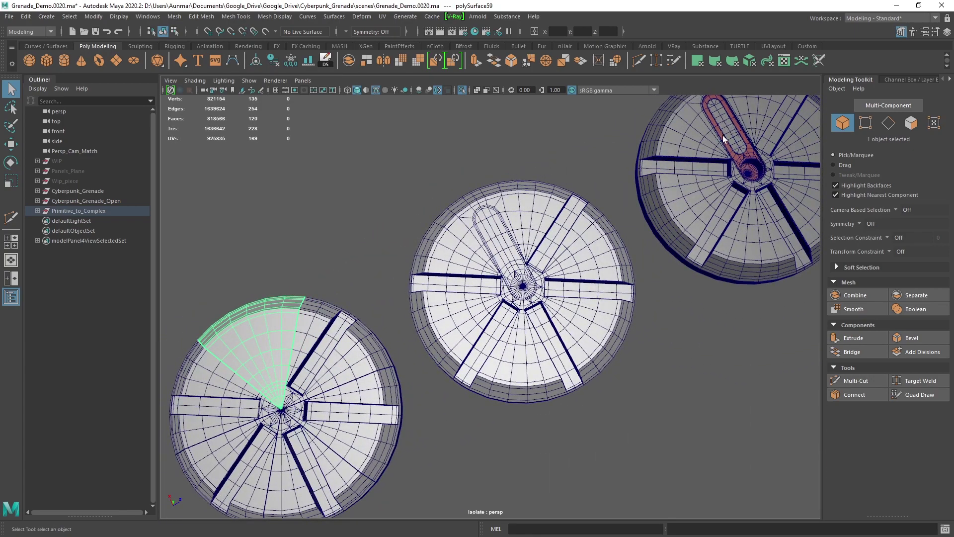
pyautogui.keyDown('alt'); pyautogui.moveTo(468, 214); pyautogui.dragTo(574, 142, button='middle'); pyautogui.keyUp('alt')
pyautogui.scroll(1, 500, 231)
pyautogui.keyDown('alt'); pyautogui.moveTo(500, 231); pyautogui.dragTo(436, 257); pyautogui.keyUp('alt')
pyautogui.keyDown('alt'); pyautogui.moveTo(436, 257); pyautogui.dragTo(494, 242, button='middle'); pyautogui.keyUp('alt')
pyautogui.scroll(3, 494, 242)
pyautogui.keyDown('alt'); pyautogui.moveTo(494, 242); pyautogui.dragTo(556, 246); pyautogui.keyUp('alt')
pyautogui.scroll(3, 558, 248)
pyautogui.scroll(-5, 557, 299)
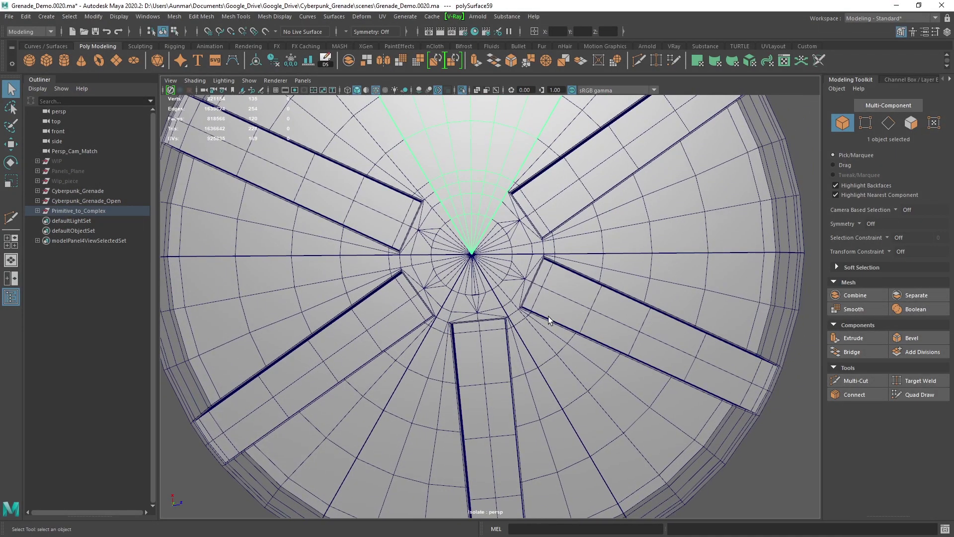
pyautogui.scroll(-2, 546, 291)
pyautogui.keyDown('alt'); pyautogui.moveTo(539, 285); pyautogui.dragTo(542, 327); pyautogui.keyUp('alt')
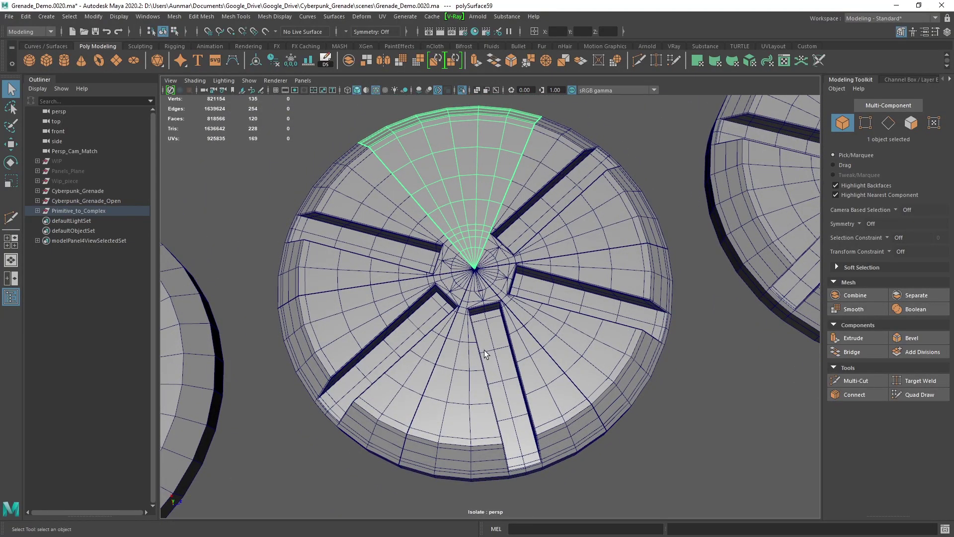
pyautogui.keyDown('alt'); pyautogui.moveTo(482, 349); pyautogui.dragTo(604, 207); pyautogui.keyUp('alt')
pyautogui.click(604, 207)
pyautogui.keyDown('alt'); pyautogui.moveTo(569, 309); pyautogui.dragTo(541, 315); pyautogui.keyUp('alt')
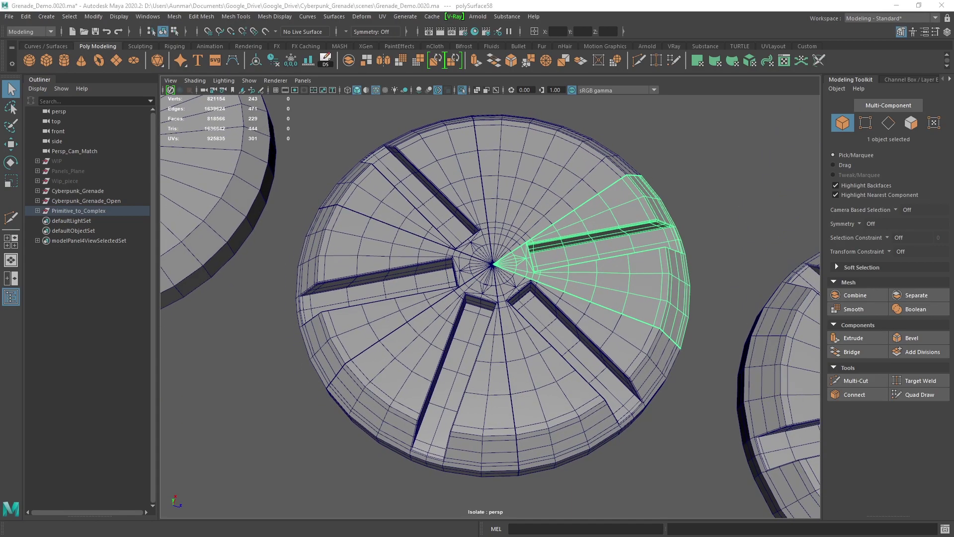
pyautogui.keyDown('alt'); pyautogui.moveTo(499, 300); pyautogui.dragTo(517, 309); pyautogui.keyUp('alt')
# - Duplicate the front grooved wedge and raise the copy above the disc to about 18.7 on the Y axis
pyautogui.click(481, 334)
pyautogui.scroll(-5, 496, 341)
pyautogui.keyDown('alt'); pyautogui.moveTo(496, 341); pyautogui.dragTo(536, 291); pyautogui.keyUp('alt')
pyautogui.hotkey('ctrl', 'd')
pyautogui.scroll(-5, 515, 335)
pyautogui.press('w')
pyautogui.moveTo(484, 401); pyautogui.dragTo(550, 271)
# - Isolate the raised wedge copy in the top view and frame it to check its pivot at the tip
pyautogui.press('space')
pyautogui.press('space')
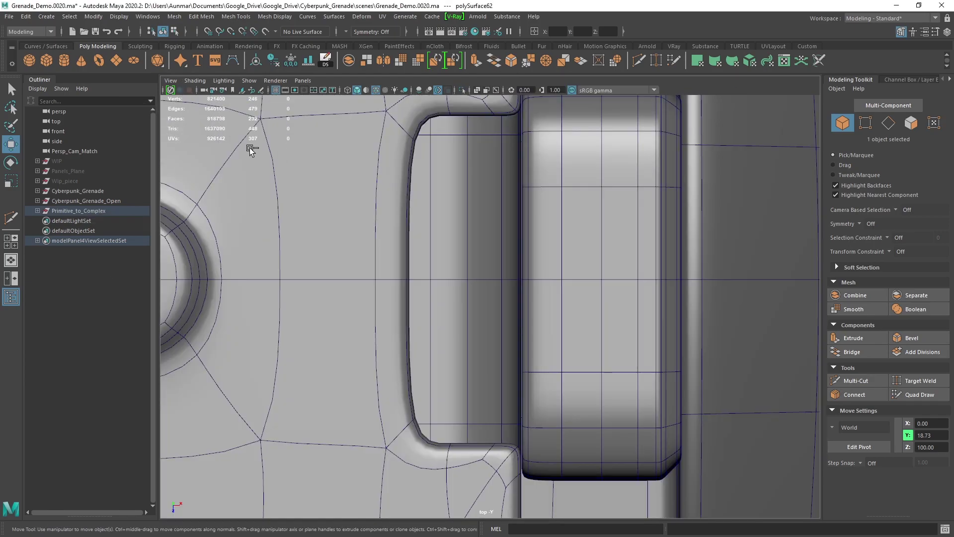
pyautogui.hotkey('ctrl', '1')
pyautogui.press('f')
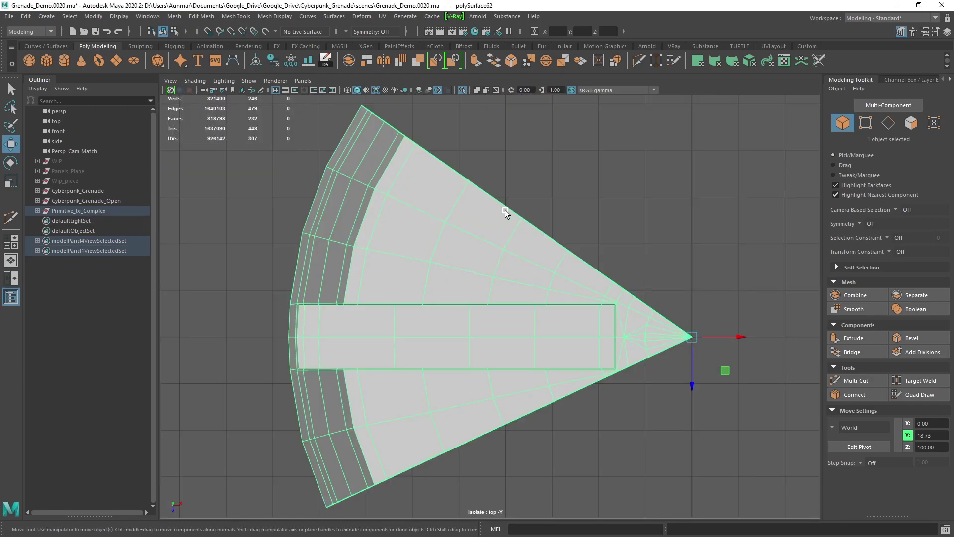
pyautogui.keyDown('alt'); pyautogui.moveTo(506, 210); pyautogui.dragTo(394, 172, button='middle'); pyautogui.keyUp('alt')
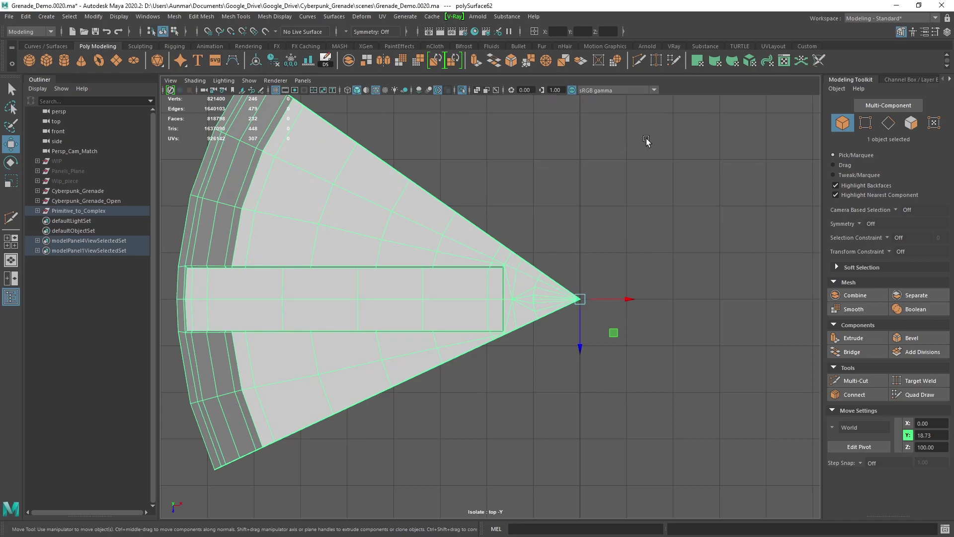
# - Instance the raised wedge with Duplicate Special, making 5 copies rotated 60 degrees about Y to form a full disc
pyautogui.press('space')
pyautogui.press('space')
pyautogui.keyDown('alt'); pyautogui.moveTo(681, 159); pyautogui.dragTo(528, 170); pyautogui.keyUp('alt')
pyautogui.keyDown('alt'); pyautogui.moveTo(529, 170); pyautogui.dragTo(562, 219, button='middle'); pyautogui.keyUp('alt')
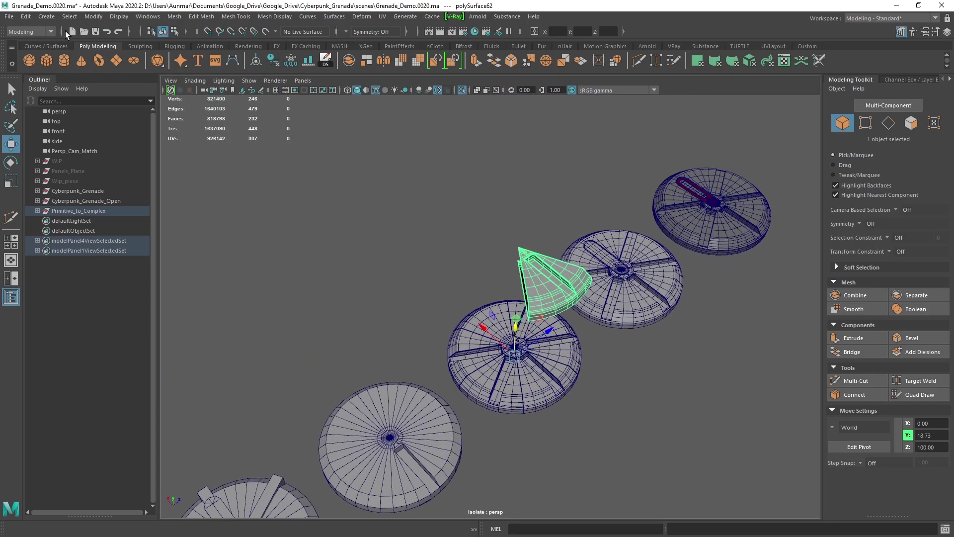
pyautogui.click(38, 17)
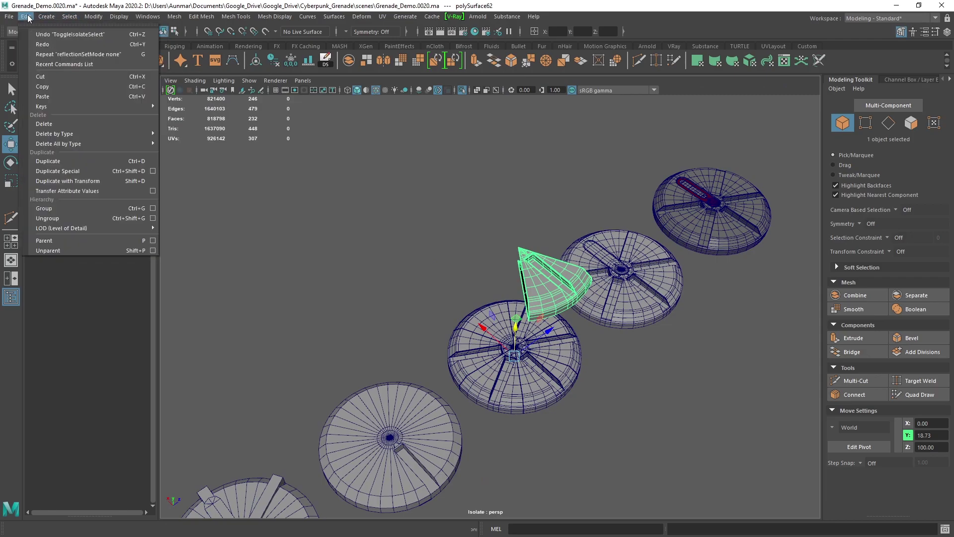
pyautogui.click(152, 171)
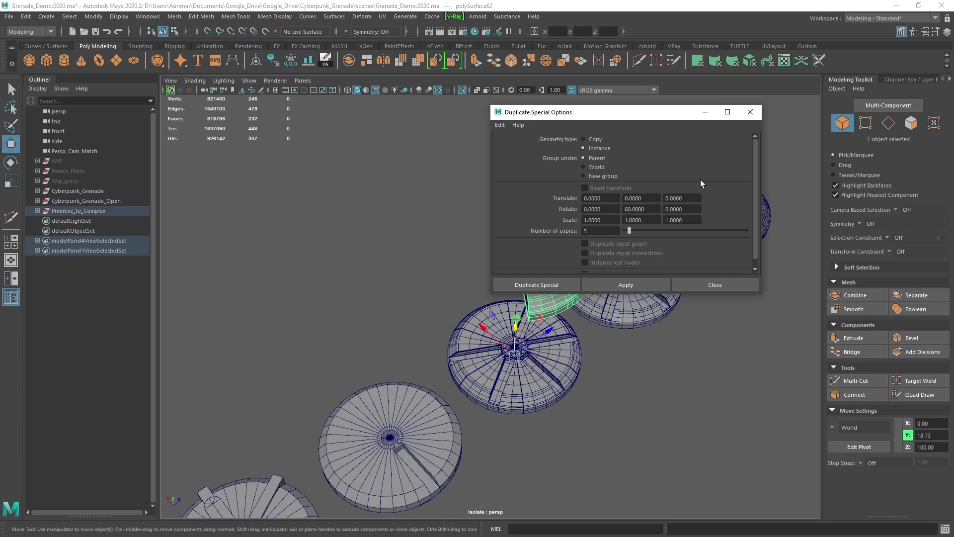
pyautogui.moveTo(581, 112); pyautogui.dragTo(711, 117)
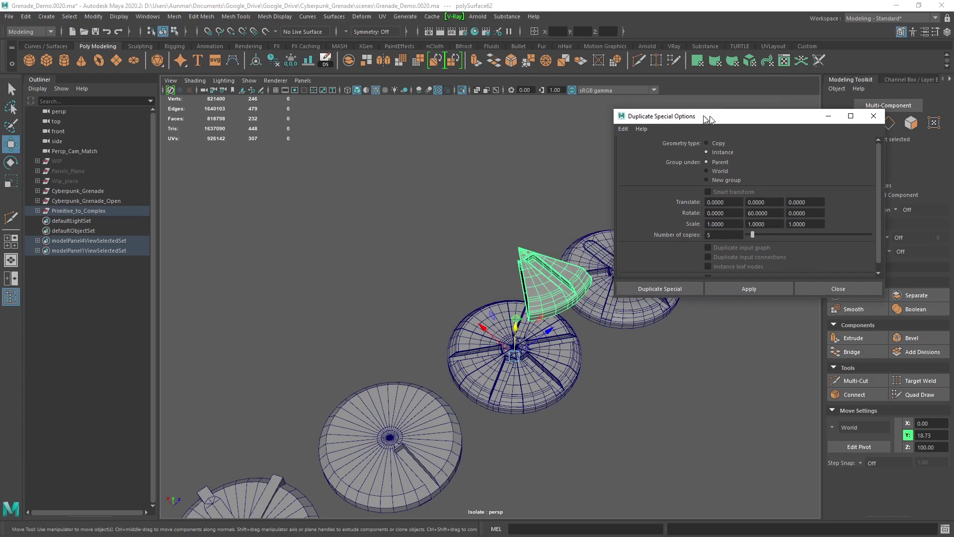
pyautogui.keyDown('alt'); pyautogui.moveTo(562, 287); pyautogui.dragTo(498, 290, button='middle'); pyautogui.keyUp('alt')
pyautogui.scroll(3, 507, 272)
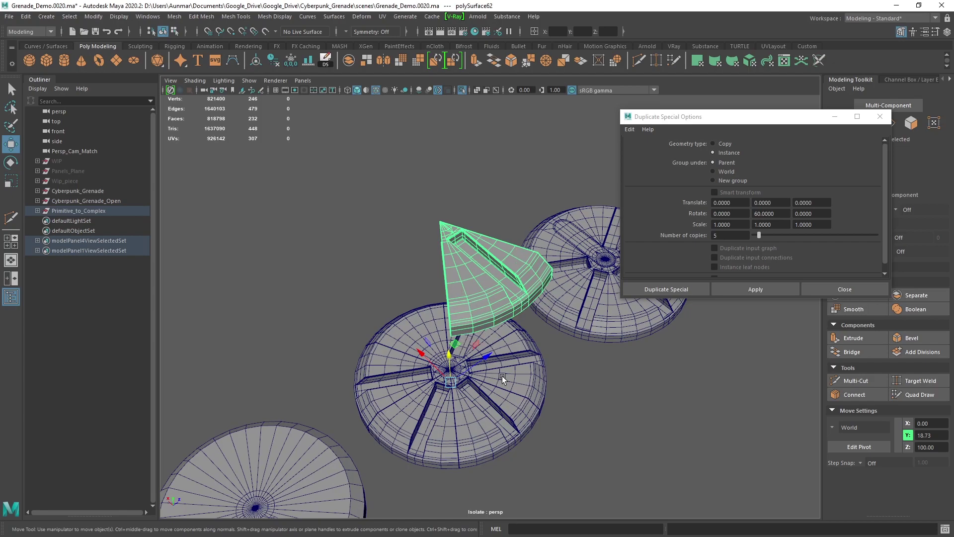
pyautogui.keyDown('alt'); pyautogui.moveTo(507, 350); pyautogui.dragTo(504, 261); pyautogui.keyUp('alt')
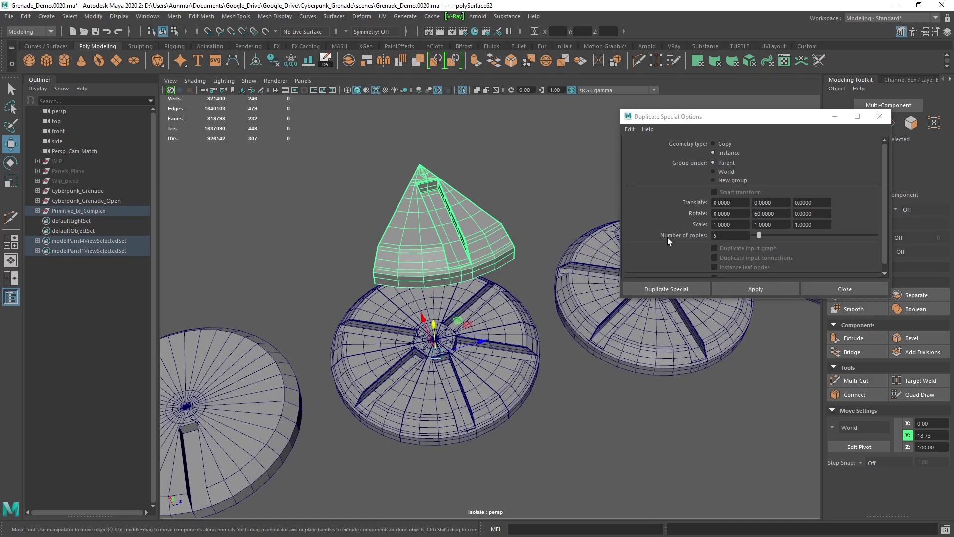
pyautogui.keyDown('alt'); pyautogui.moveTo(370, 194); pyautogui.dragTo(555, 278); pyautogui.keyUp('alt')
pyautogui.click(733, 288)
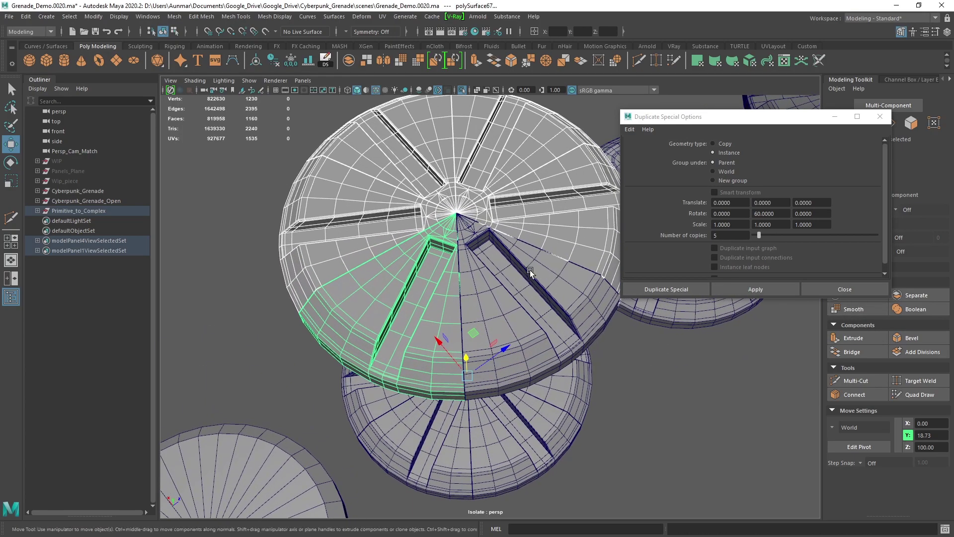
# - Enter vertex mode on the front wedge of the instanced disc, pick a vertex and return to object selection
pyautogui.moveTo(474, 266); pyautogui.dragTo(454, 247, button='right')
pyautogui.scroll(2, 476, 270)
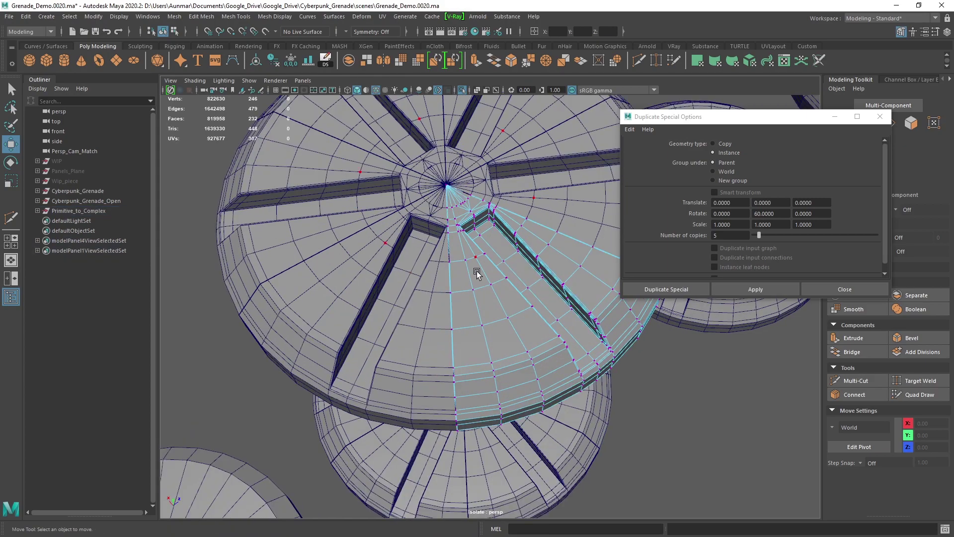
pyautogui.click(468, 263)
pyautogui.keyDown('alt'); pyautogui.moveTo(490, 292); pyautogui.dragTo(533, 267); pyautogui.keyUp('alt')
pyautogui.moveTo(532, 267); pyautogui.dragTo(529, 265, button='middle')
pyautogui.scroll(-5, 528, 267)
pyautogui.moveTo(465, 263); pyautogui.dragTo(422, 244, button='right')
# - Undo the wedge instancing and the raised copy, and close the Duplicate Special options
pyautogui.hotkey('ctrl', 'z')
pyautogui.hotkey('ctrl', 'z')
pyautogui.hotkey('ctrl', 'z')
pyautogui.hotkey('ctrl', 'z')
pyautogui.hotkey('ctrl', 'z')
pyautogui.hotkey('ctrl', 'z')
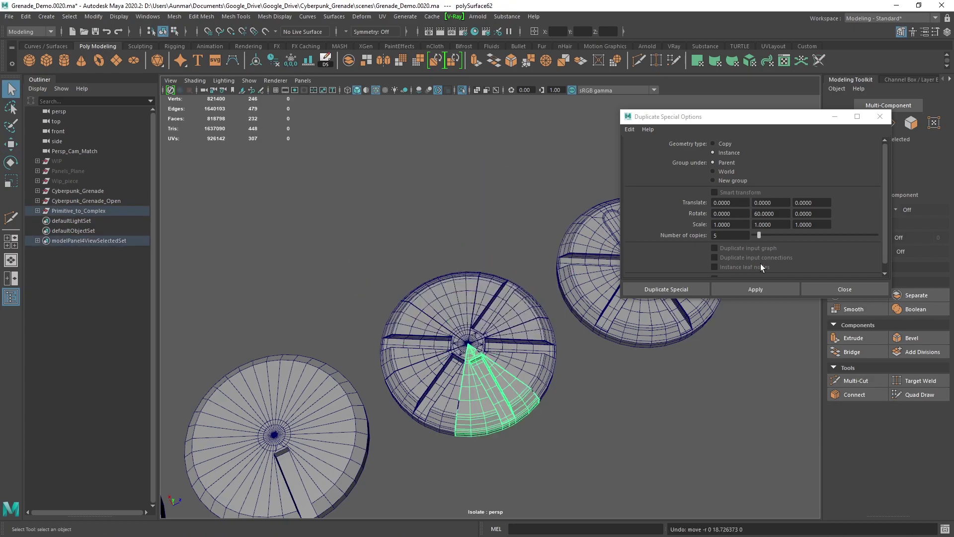
pyautogui.hotkey('ctrl', 'z')
pyautogui.hotkey('ctrl', 'z')
pyautogui.click(834, 287)
# - Select the disc with the rounded slot outline and examine its topology at the centre and around the slot
pyautogui.keyDown('alt'); pyautogui.moveTo(603, 294); pyautogui.dragTo(542, 278); pyautogui.keyUp('alt')
pyautogui.scroll(4, 547, 259)
pyautogui.keyDown('alt'); pyautogui.moveTo(542, 254); pyautogui.dragTo(524, 268, button='middle'); pyautogui.keyUp('alt')
pyautogui.click(535, 267)
pyautogui.keyDown('alt'); pyautogui.moveTo(541, 275); pyautogui.dragTo(450, 253); pyautogui.keyUp('alt')
pyautogui.keyDown('alt'); pyautogui.moveTo(556, 293); pyautogui.dragTo(505, 273, button='middle'); pyautogui.keyUp('alt')
pyautogui.scroll(5, 505, 273)
pyautogui.keyDown('alt'); pyautogui.moveTo(522, 271); pyautogui.dragTo(450, 258); pyautogui.keyUp('alt')
pyautogui.keyDown('alt'); pyautogui.moveTo(511, 271); pyautogui.dragTo(489, 282, button='middle'); pyautogui.keyUp('alt')
pyautogui.keyDown('alt'); pyautogui.moveTo(489, 283); pyautogui.dragTo(450, 259); pyautogui.keyUp('alt')
pyautogui.scroll(4, 477, 258)
pyautogui.keyDown('alt'); pyautogui.moveTo(507, 247); pyautogui.dragTo(488, 284, button='middle'); pyautogui.keyUp('alt')
pyautogui.keyDown('alt'); pyautogui.moveTo(430, 220); pyautogui.dragTo(411, 207); pyautogui.keyUp('alt')
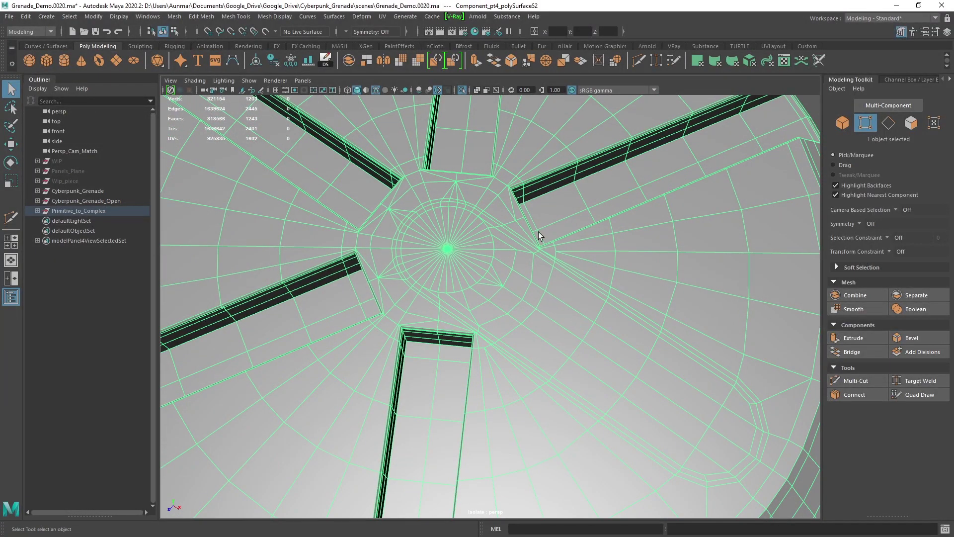
pyautogui.keyDown('alt'); pyautogui.moveTo(718, 401); pyautogui.dragTo(664, 334, button='middle'); pyautogui.keyUp('alt')
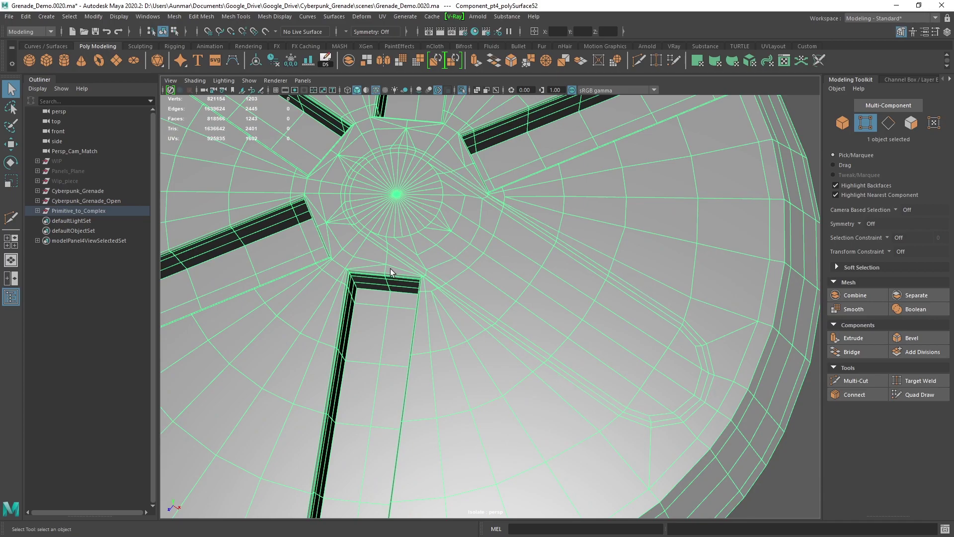
# - Return to the earlier disc with separate bar-shaped blocks and select the rounded block beside its centre
pyautogui.scroll(-2, 515, 198)
pyautogui.keyDown('alt'); pyautogui.moveTo(496, 228); pyautogui.dragTo(604, 239); pyautogui.keyUp('alt')
pyautogui.keyDown('alt'); pyautogui.moveTo(549, 264); pyautogui.dragTo(610, 230, button='middle'); pyautogui.keyUp('alt')
pyautogui.scroll(-1, 547, 252)
pyautogui.scroll(-3, 517, 243)
pyautogui.moveTo(518, 243)
pyautogui.keyDown('alt'); pyautogui.mouseDown()
pyautogui.moveTo(508, 273)
pyautogui.moveTo(499, 242)
pyautogui.mouseUp(); pyautogui.keyUp('alt')
pyautogui.scroll(-2, 467, 270)
pyautogui.keyDown('alt'); pyautogui.moveTo(467, 270); pyautogui.dragTo(522, 289, button='middle'); pyautogui.keyUp('alt')
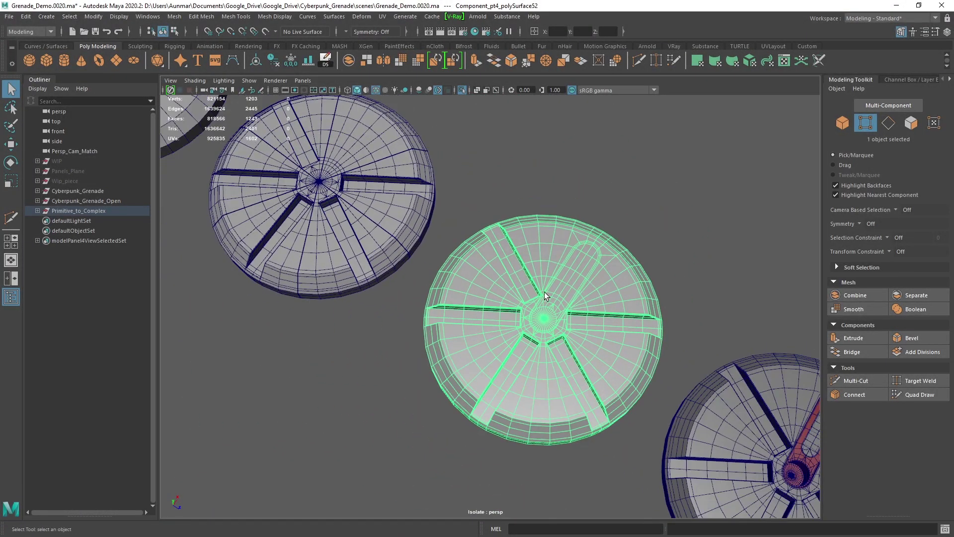
pyautogui.keyDown('alt'); pyautogui.moveTo(522, 290); pyautogui.dragTo(579, 255); pyautogui.keyUp('alt')
pyautogui.scroll(-1, 579, 255)
pyautogui.keyDown('alt'); pyautogui.moveTo(378, 251); pyautogui.dragTo(664, 246, button='middle'); pyautogui.keyUp('alt')
pyautogui.keyDown('alt'); pyautogui.moveTo(343, 250); pyautogui.dragTo(559, 246, button='middle'); pyautogui.keyUp('alt')
pyautogui.click(547, 255)
pyautogui.keyDown('alt'); pyautogui.moveTo(547, 255); pyautogui.dragTo(497, 256); pyautogui.keyUp('alt')
pyautogui.keyDown('alt'); pyautogui.moveTo(616, 316); pyautogui.dragTo(563, 272, button='middle'); pyautogui.keyUp('alt')
pyautogui.scroll(4, 563, 272)
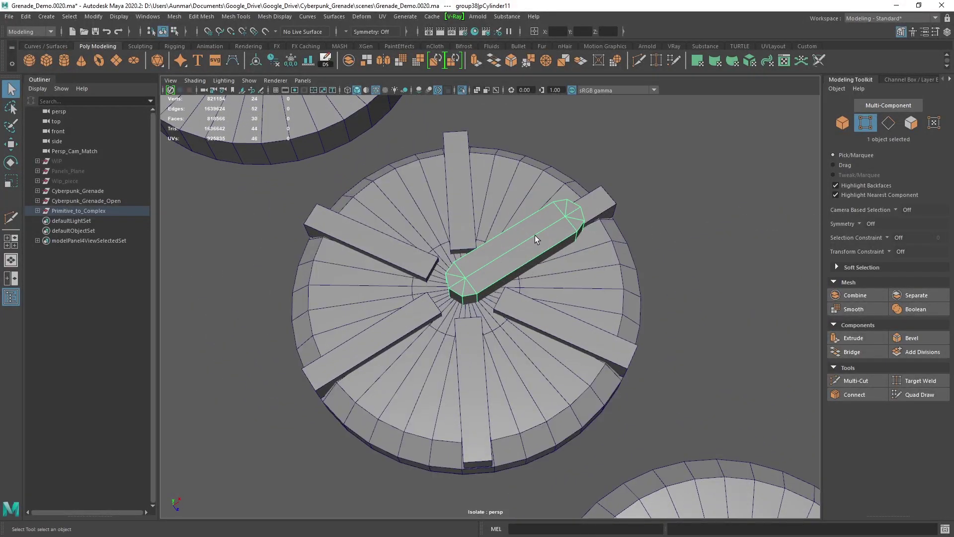
# - Examine how the rounded slot outline's edges connect to the centre and the neighbouring grooves on the fourth-stage disc
pyautogui.scroll(-4, 648, 303)
pyautogui.keyDown('alt'); pyautogui.moveTo(648, 302); pyautogui.dragTo(553, 240, button='middle'); pyautogui.keyUp('alt')
pyautogui.keyDown('alt'); pyautogui.moveTo(671, 418); pyautogui.dragTo(547, 249, button='middle'); pyautogui.keyUp('alt')
pyautogui.keyDown('alt'); pyautogui.moveTo(706, 447); pyautogui.dragTo(576, 198, button='middle'); pyautogui.keyUp('alt')
pyautogui.scroll(-3, 622, 247)
pyautogui.keyDown('alt'); pyautogui.moveTo(641, 298); pyautogui.dragTo(612, 194, button='middle'); pyautogui.keyUp('alt')
pyautogui.keyDown('alt'); pyautogui.moveTo(595, 239); pyautogui.dragTo(599, 259); pyautogui.keyUp('alt')
pyautogui.keyDown('alt'); pyautogui.moveTo(507, 213); pyautogui.dragTo(598, 298, button='middle'); pyautogui.keyUp('alt')
pyautogui.scroll(6, 599, 298)
pyautogui.keyDown('alt'); pyautogui.moveTo(581, 287); pyautogui.dragTo(537, 286); pyautogui.keyUp('alt')
pyautogui.keyDown('alt'); pyautogui.moveTo(621, 268); pyautogui.dragTo(512, 297, button='middle'); pyautogui.keyUp('alt')
pyautogui.scroll(5, 512, 297)
pyautogui.keyDown('alt'); pyautogui.moveTo(520, 286); pyautogui.dragTo(507, 287); pyautogui.keyUp('alt')
pyautogui.scroll(-1, 507, 286)
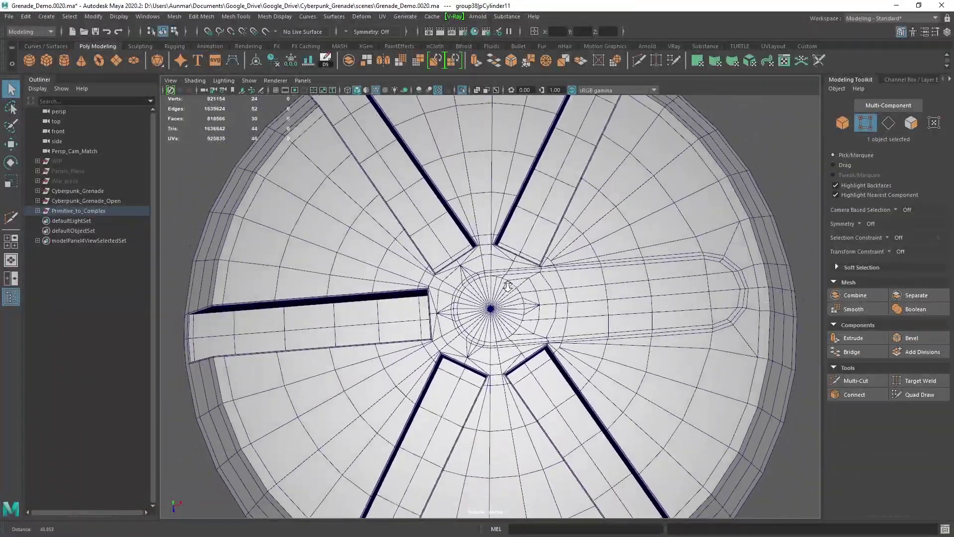
pyautogui.keyDown('alt'); pyautogui.moveTo(624, 269); pyautogui.dragTo(567, 237, button='middle'); pyautogui.keyUp('alt')
pyautogui.scroll(3, 387, 264)
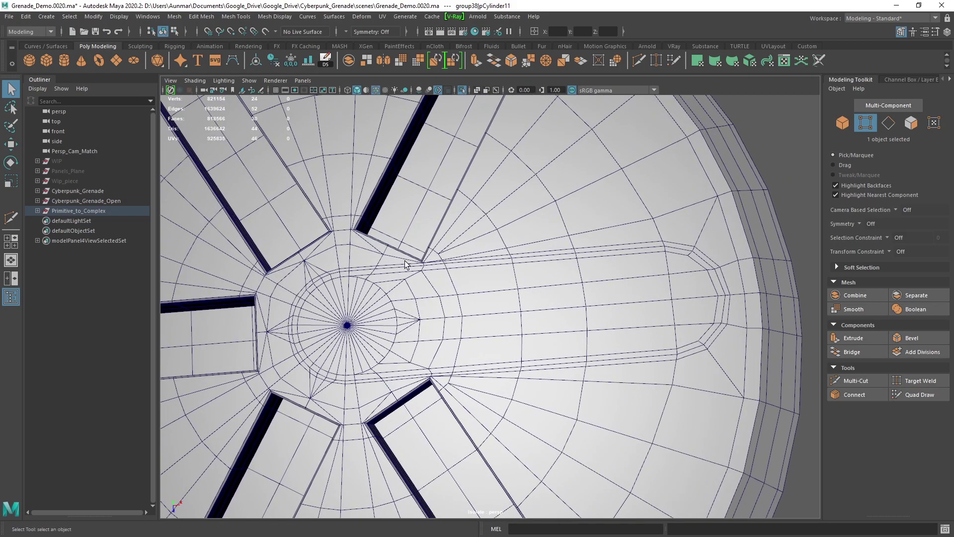
pyautogui.keyDown('alt'); pyautogui.moveTo(444, 248); pyautogui.dragTo(462, 318, button='middle'); pyautogui.keyUp('alt')
pyautogui.keyDown('alt'); pyautogui.moveTo(462, 318); pyautogui.dragTo(427, 320, button='right'); pyautogui.keyUp('alt')
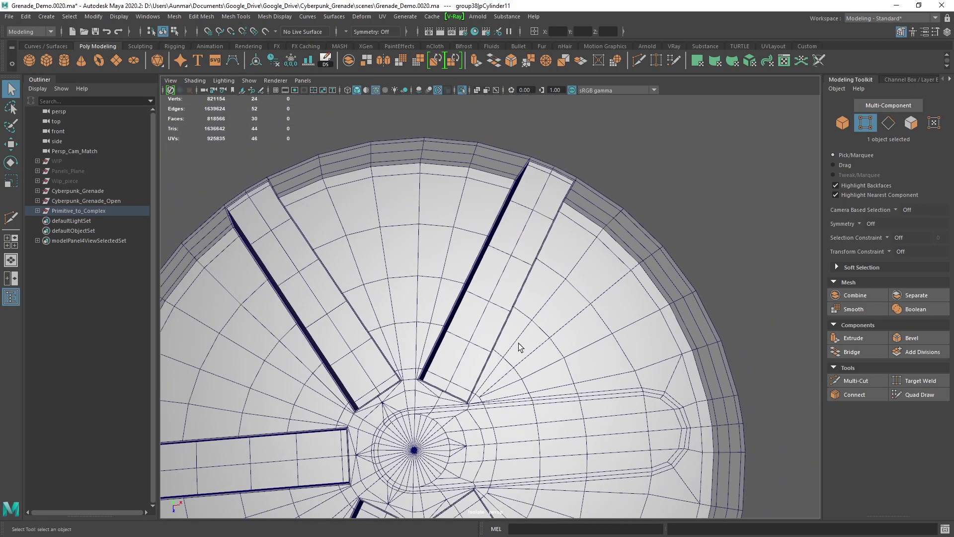
pyautogui.press('f')
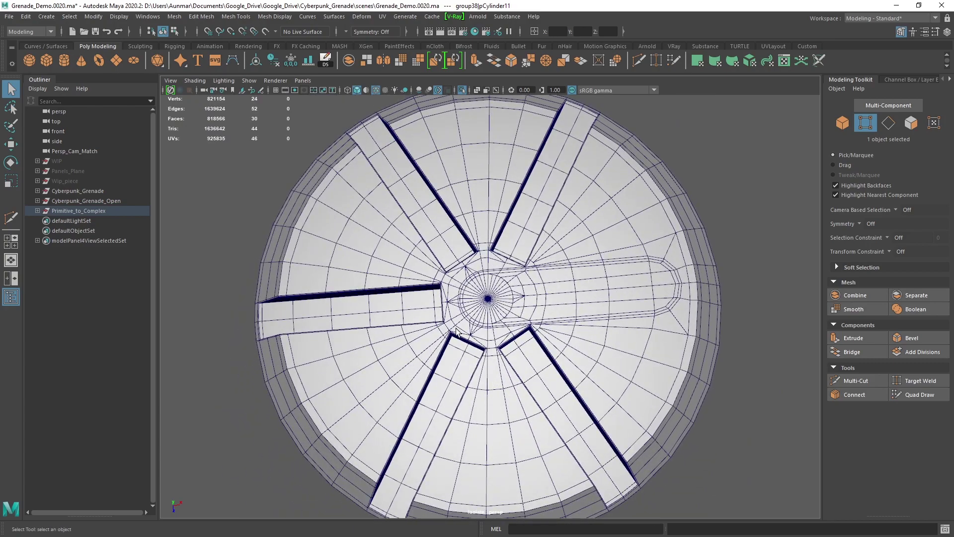
pyautogui.keyDown('alt'); pyautogui.moveTo(411, 188); pyautogui.dragTo(418, 230, button='middle'); pyautogui.keyUp('alt')
# - Select the red slotted piece on the final disc and examine how it fits into the recess
pyautogui.keyDown('alt'); pyautogui.moveTo(558, 348); pyautogui.dragTo(650, 262); pyautogui.keyUp('alt')
pyautogui.scroll(-3, 650, 262)
pyautogui.keyDown('alt'); pyautogui.moveTo(650, 256); pyautogui.dragTo(524, 267, button='middle'); pyautogui.keyUp('alt')
pyautogui.keyDown('alt'); pyautogui.moveTo(524, 266); pyautogui.dragTo(586, 248); pyautogui.keyUp('alt')
pyautogui.keyDown('alt'); pyautogui.moveTo(648, 222); pyautogui.dragTo(474, 244, button='middle'); pyautogui.keyUp('alt')
pyautogui.keyDown('alt'); pyautogui.moveTo(475, 245); pyautogui.dragTo(530, 230); pyautogui.keyUp('alt')
pyautogui.scroll(3, 530, 230)
pyautogui.keyDown('alt'); pyautogui.moveTo(547, 213); pyautogui.dragTo(532, 258, button='middle'); pyautogui.keyUp('alt')
pyautogui.click(527, 248)
pyautogui.press('f')
pyautogui.keyDown('alt'); pyautogui.moveTo(527, 249); pyautogui.dragTo(487, 262); pyautogui.keyUp('alt')
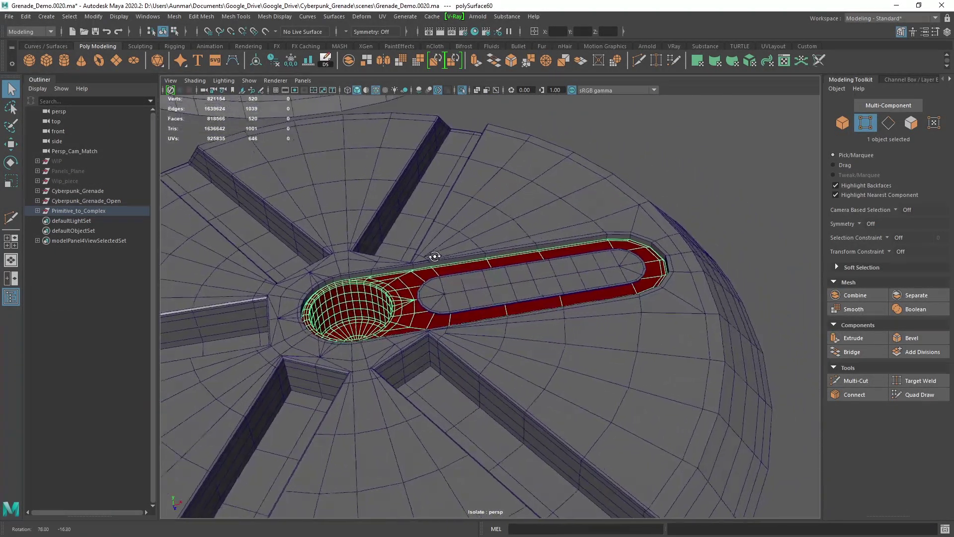
pyautogui.keyDown('alt'); pyautogui.moveTo(432, 255); pyautogui.dragTo(462, 258); pyautogui.keyUp('alt')
pyautogui.scroll(-10, 494, 252)
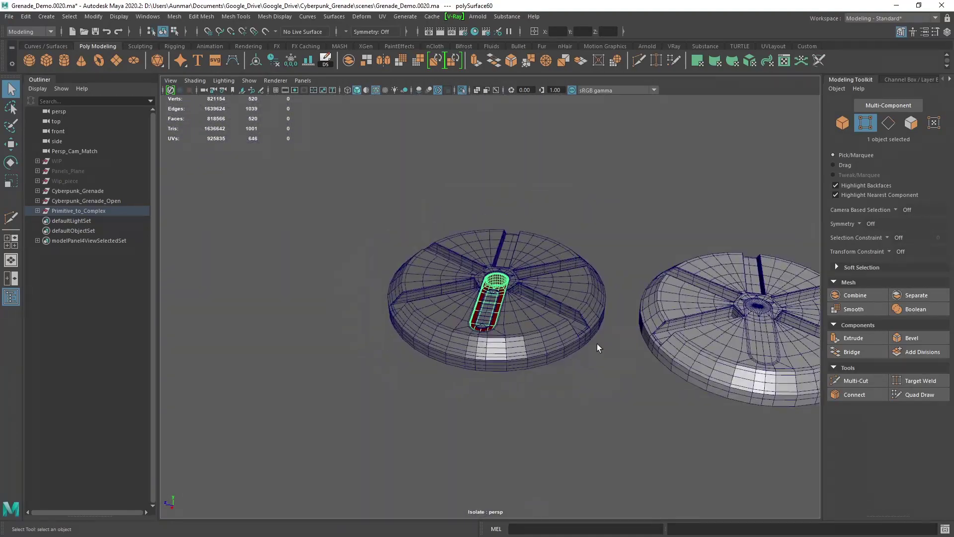
# - Select the final disc together with its red inset pieces and turn on smooth mesh preview
pyautogui.keyDown('alt'); pyautogui.moveTo(593, 367); pyautogui.dragTo(333, 167); pyautogui.keyUp('alt')
pyautogui.press('3')
pyautogui.keyDown('alt'); pyautogui.moveTo(346, 273); pyautogui.dragTo(532, 249); pyautogui.keyUp('alt')
pyautogui.keyDown('alt'); pyautogui.moveTo(531, 249); pyautogui.dragTo(601, 247, button='middle'); pyautogui.keyUp('alt')
pyautogui.keyDown('alt'); pyautogui.moveTo(398, 280); pyautogui.dragTo(559, 252); pyautogui.keyUp('alt')
pyautogui.scroll(4, 522, 262)
pyautogui.keyDown('alt'); pyautogui.moveTo(559, 252); pyautogui.dragTo(586, 247, button='middle'); pyautogui.keyUp('alt')
pyautogui.keyDown('alt'); pyautogui.moveTo(586, 247); pyautogui.dragTo(514, 243); pyautogui.keyUp('alt')
pyautogui.press('3')
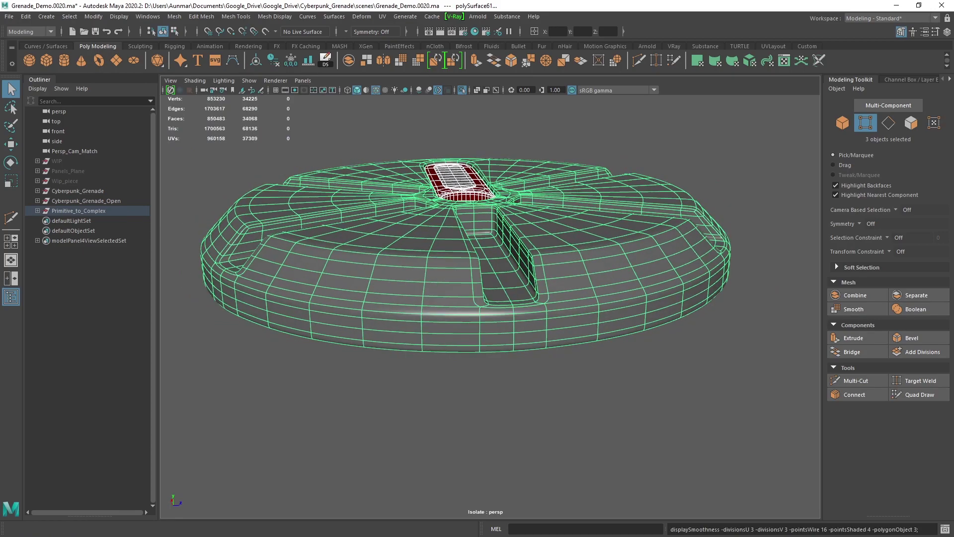
# - Compare the smoothed disc's grooves and red piece with the grenade reference photo
pyautogui.hotkey('alt', 'Tab')
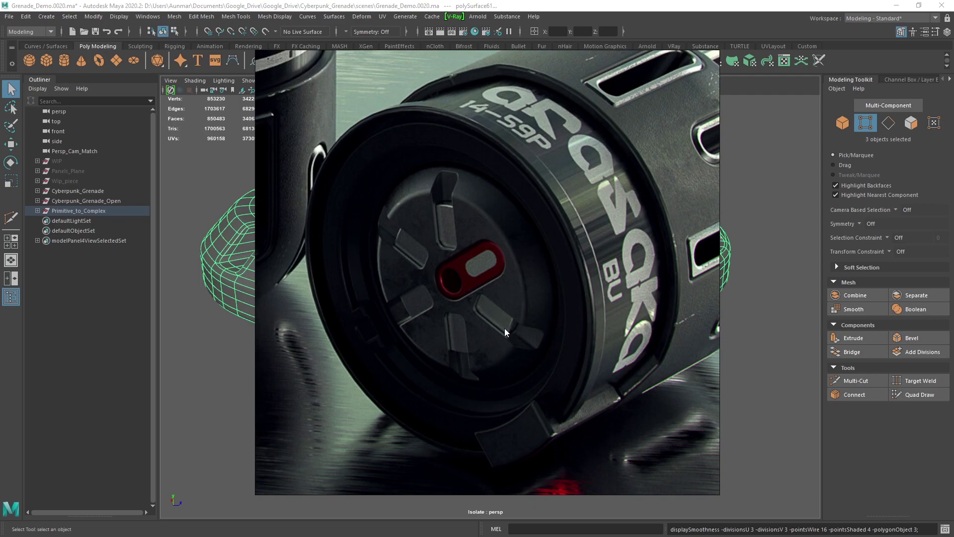
pyautogui.click(750, 19)
pyautogui.keyDown('alt'); pyautogui.moveTo(542, 259); pyautogui.dragTo(616, 298); pyautogui.keyUp('alt')
pyautogui.keyDown('alt'); pyautogui.moveTo(480, 248); pyautogui.dragTo(573, 254, button='middle'); pyautogui.keyUp('alt')
pyautogui.keyDown('alt'); pyautogui.moveTo(502, 228); pyautogui.dragTo(514, 264); pyautogui.keyUp('alt')
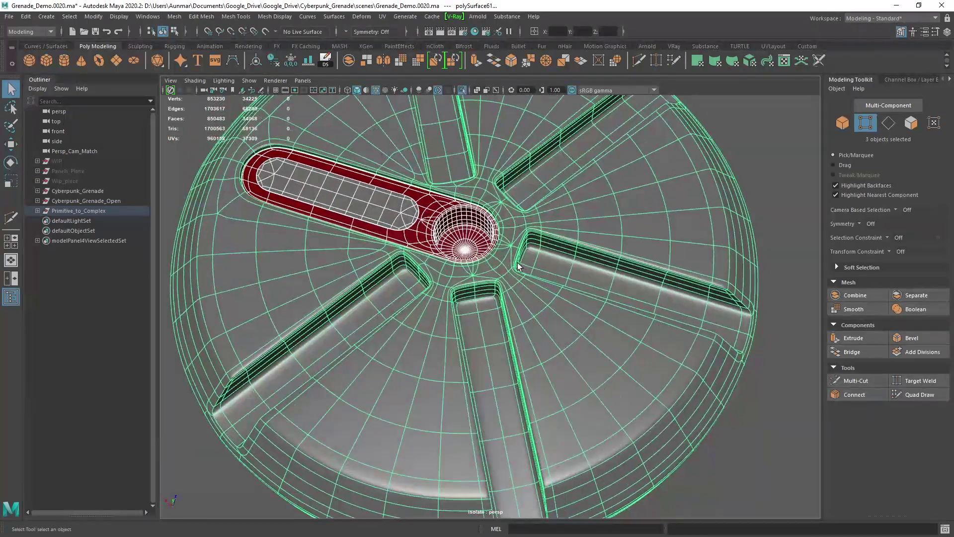
pyautogui.keyDown('alt'); pyautogui.moveTo(515, 263); pyautogui.dragTo(568, 295, button='middle'); pyautogui.keyUp('alt')
pyautogui.keyDown('alt'); pyautogui.moveTo(569, 296); pyautogui.dragTo(579, 328); pyautogui.keyUp('alt')
pyautogui.keyDown('alt'); pyautogui.moveTo(447, 234); pyautogui.dragTo(502, 201); pyautogui.keyUp('alt')
pyautogui.scroll(-6, 647, 245)
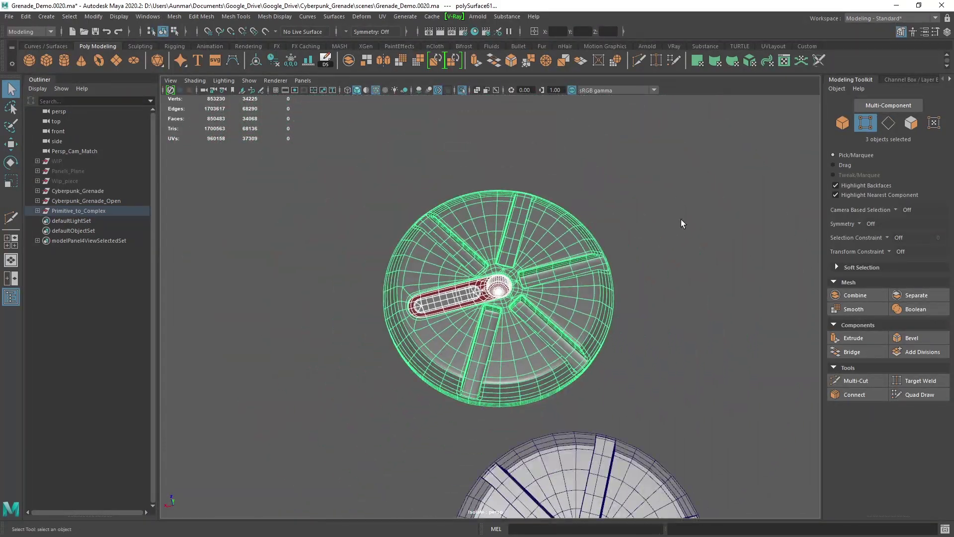
# - Deselect the disc, check the reference photo again and turn off the wireframe overlay on the shaded model
pyautogui.click(681, 223)
pyautogui.scroll(5, 681, 224)
pyautogui.keyDown('alt'); pyautogui.moveTo(518, 276); pyautogui.dragTo(470, 278); pyautogui.keyUp('alt')
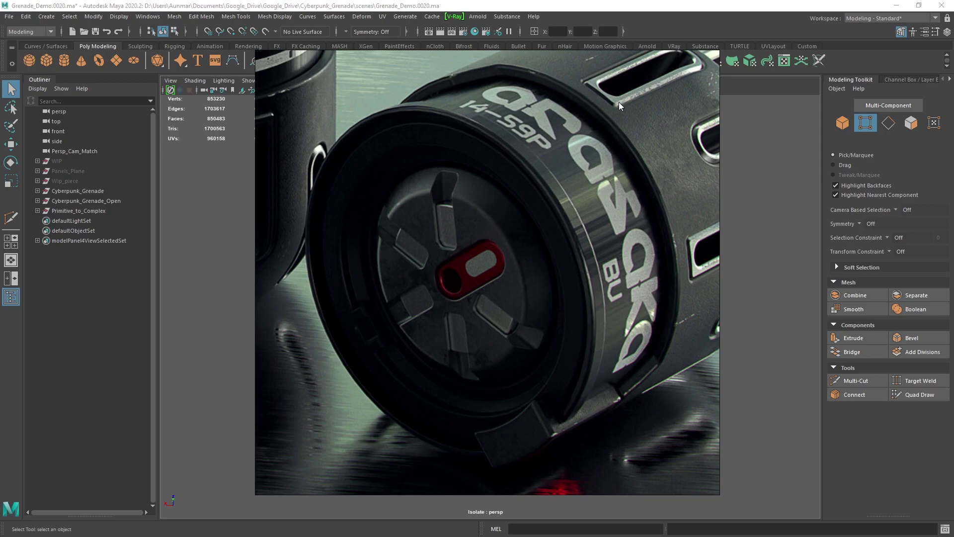
pyautogui.click(702, 4)
pyautogui.keyDown('alt'); pyautogui.moveTo(529, 269); pyautogui.dragTo(628, 221); pyautogui.keyUp('alt')
pyautogui.click(376, 90)
pyautogui.moveTo(385, 233)
pyautogui.keyDown('alt'); pyautogui.mouseDown()
pyautogui.moveTo(388, 262)
pyautogui.moveTo(334, 251)
pyautogui.moveTo(490, 281)
pyautogui.moveTo(441, 277)
pyautogui.moveTo(490, 330)
pyautogui.mouseUp(); pyautogui.keyUp('alt')
pyautogui.scroll(3, 486, 354)
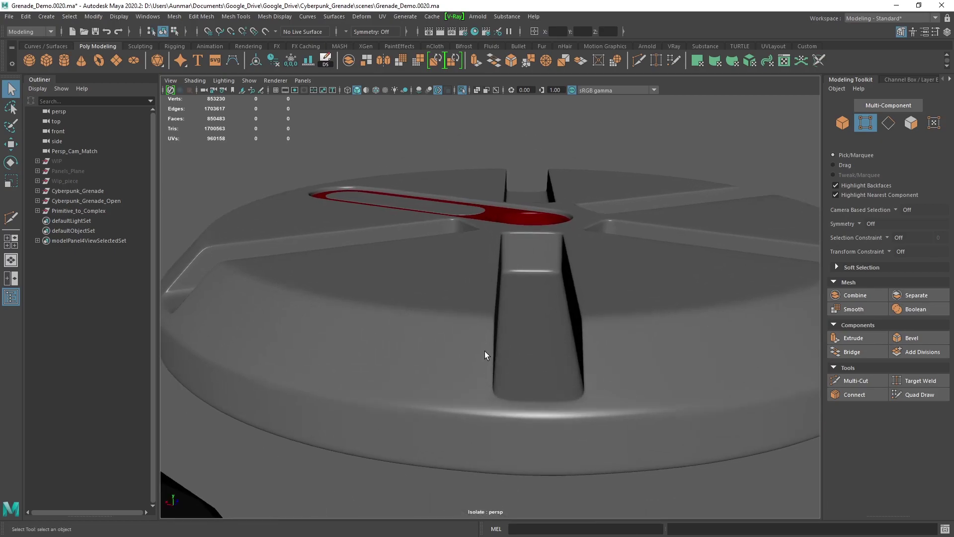
# - Select the smoothed disc and examine the edges bordering its grooves
pyautogui.click(494, 373)
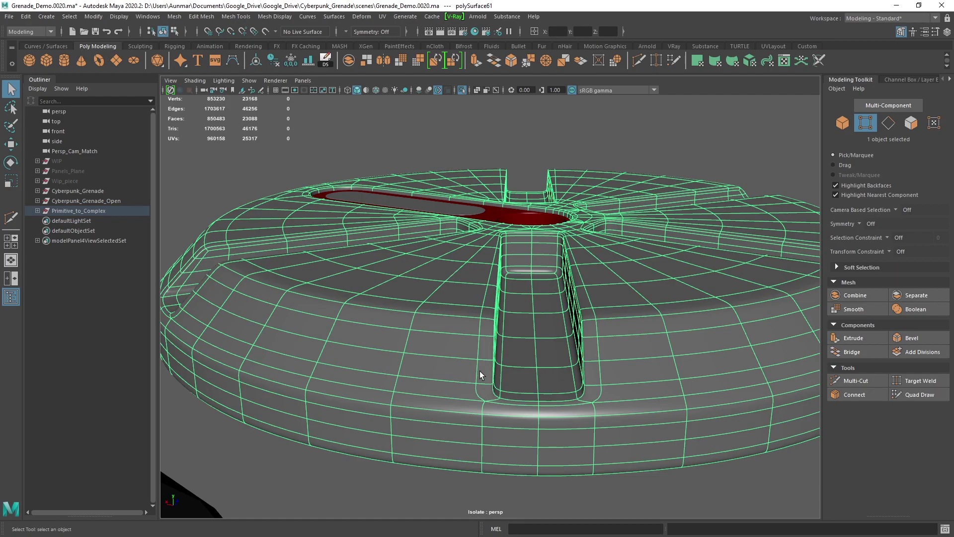
pyautogui.keyDown('alt'); pyautogui.moveTo(517, 362); pyautogui.dragTo(431, 348); pyautogui.keyUp('alt')
pyautogui.keyDown('ctrl'); pyautogui.click(474, 362); pyautogui.keyUp('ctrl')
pyautogui.scroll(-1, 403, 288)
pyautogui.click(399, 280)
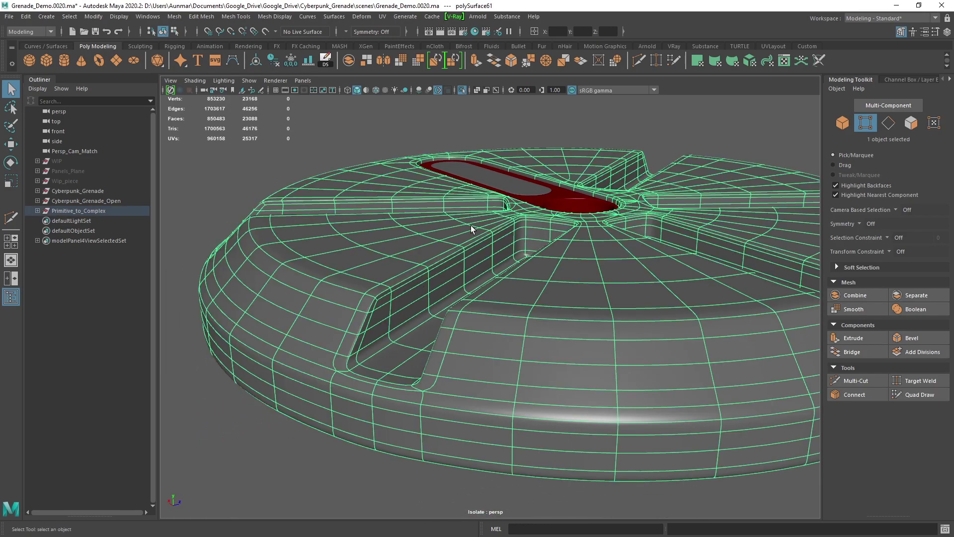
# - Turn off smooth preview on the disc and select several edge loops around its rim and along its groove walls
pyautogui.moveTo(496, 273)
pyautogui.keyDown('alt'); pyautogui.mouseDown()
pyautogui.moveTo(558, 256)
pyautogui.moveTo(512, 273)
pyautogui.mouseUp(); pyautogui.keyUp('alt')
pyautogui.moveTo(478, 277); pyautogui.dragTo(449, 344, button='right')
pyautogui.doubleClick(443, 340)
pyautogui.keyDown('shift'); pyautogui.doubleClick(446, 311); pyautogui.keyUp('shift')
pyautogui.keyDown('shift'); pyautogui.doubleClick(448, 300); pyautogui.keyUp('shift')
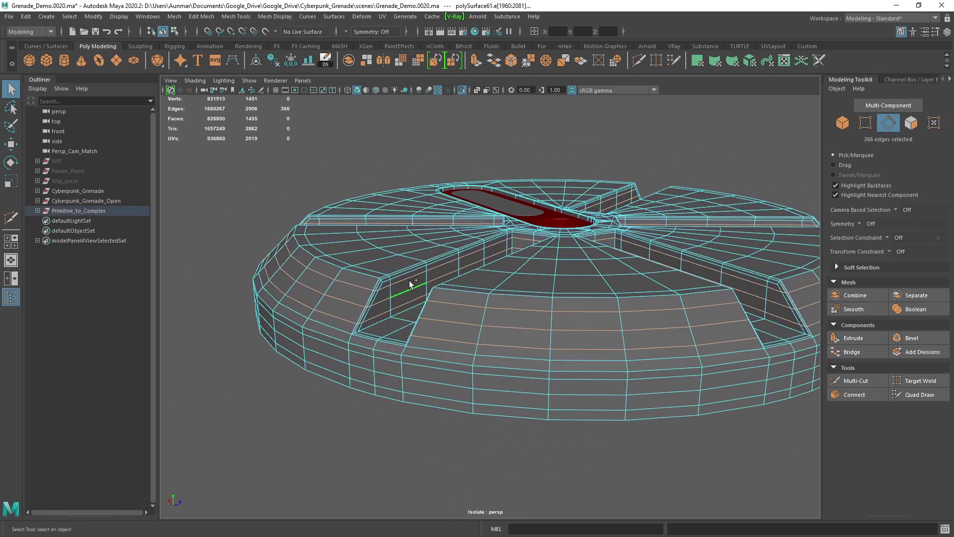
pyautogui.keyDown('alt'); pyautogui.moveTo(396, 279); pyautogui.dragTo(418, 318); pyautogui.keyUp('alt')
pyautogui.keyDown('shift'); pyautogui.doubleClick(346, 288); pyautogui.keyUp('shift')
pyautogui.keyDown('shift'); pyautogui.doubleClick(372, 260); pyautogui.keyUp('shift')
# - Examine from above how the selected edge loops run across the disc and around the red piece
pyautogui.scroll(-2, 429, 266)
pyautogui.keyDown('alt'); pyautogui.moveTo(509, 202); pyautogui.dragTo(473, 232); pyautogui.keyUp('alt')
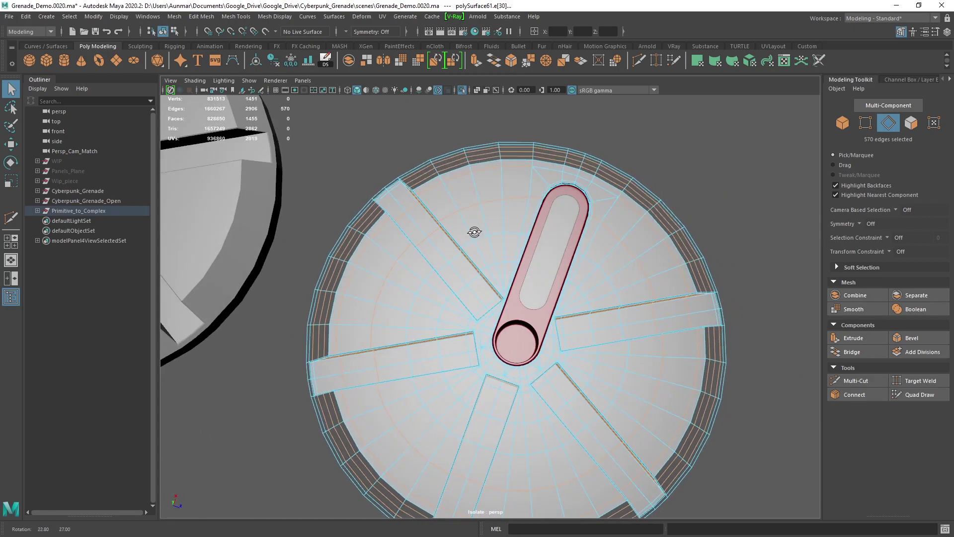
pyautogui.keyDown('alt'); pyautogui.moveTo(529, 226); pyautogui.dragTo(504, 263, button='middle'); pyautogui.keyUp('alt')
pyautogui.scroll(3, 505, 263)
pyautogui.keyDown('alt'); pyautogui.moveTo(504, 264); pyautogui.dragTo(532, 203); pyautogui.keyUp('alt')
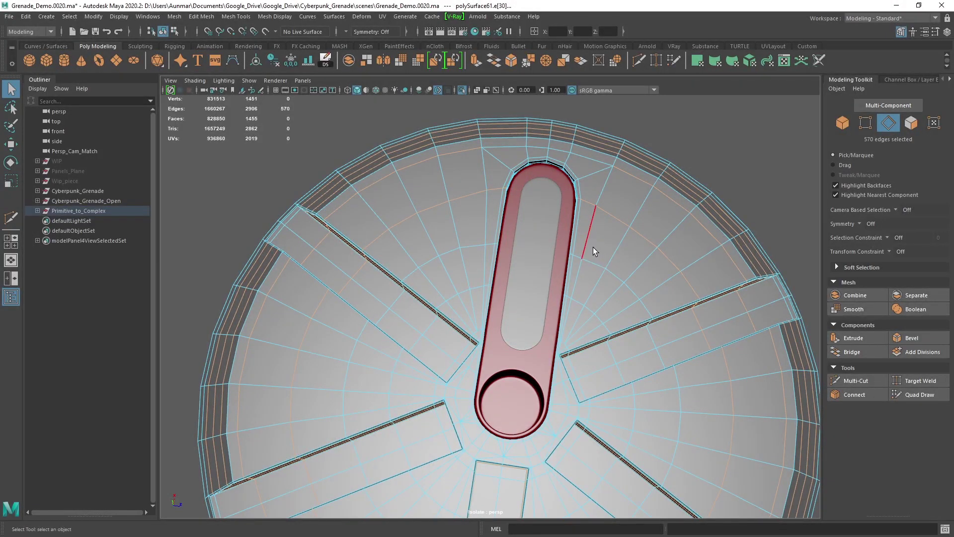
pyautogui.keyDown('alt'); pyautogui.moveTo(591, 248); pyautogui.dragTo(588, 241, button='middle'); pyautogui.keyUp('alt')
pyautogui.keyDown('alt'); pyautogui.moveTo(601, 288); pyautogui.dragTo(552, 293, button='right'); pyautogui.keyUp('alt')
pyautogui.keyDown('alt'); pyautogui.moveTo(553, 293); pyautogui.dragTo(517, 260); pyautogui.keyUp('alt')
# - Return to object selection, select the red slotted piece and examine the mesh of its round hole
pyautogui.moveTo(516, 266); pyautogui.dragTo(549, 241, button='right')
pyautogui.keyDown('alt'); pyautogui.moveTo(541, 248); pyautogui.dragTo(437, 283); pyautogui.keyUp('alt')
pyautogui.keyDown('alt'); pyautogui.moveTo(438, 284); pyautogui.dragTo(458, 299, button='right'); pyautogui.keyUp('alt')
pyautogui.click(458, 299)
pyautogui.keyDown('alt'); pyautogui.moveTo(458, 299); pyautogui.dragTo(423, 318); pyautogui.keyUp('alt')
pyautogui.keyDown('alt'); pyautogui.moveTo(423, 318); pyautogui.dragTo(546, 293, button='right'); pyautogui.keyUp('alt')
pyautogui.keyDown('alt'); pyautogui.moveTo(546, 294); pyautogui.dragTo(490, 245); pyautogui.keyUp('alt')
pyautogui.keyDown('alt'); pyautogui.moveTo(490, 245); pyautogui.dragTo(528, 306, button='middle'); pyautogui.keyUp('alt')
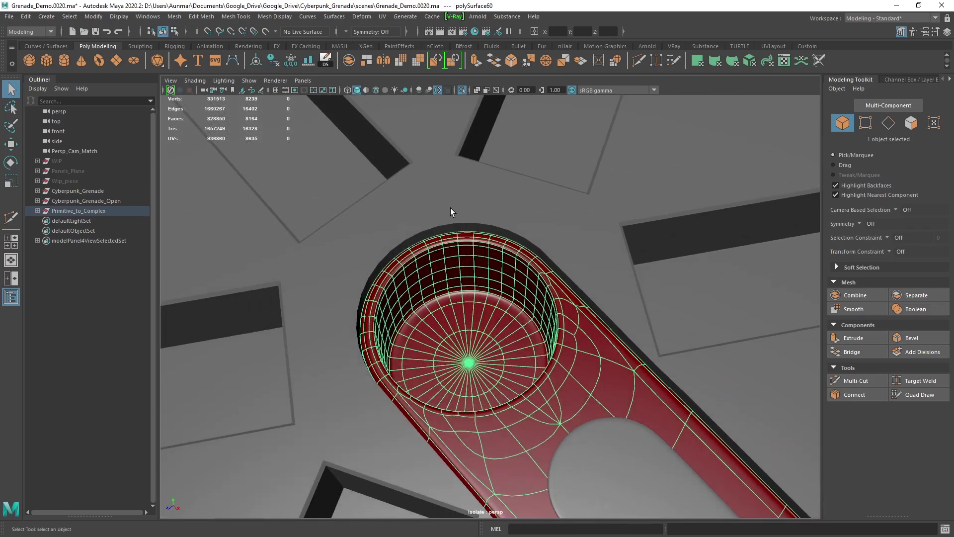
# - Add the disc to the selection and examine how both meshes line up around the hole and grooves
pyautogui.keyDown('shift'); pyautogui.click(419, 225); pyautogui.keyUp('shift')
pyautogui.keyDown('alt'); pyautogui.moveTo(420, 224); pyautogui.dragTo(460, 239); pyautogui.keyUp('alt')
pyautogui.keyDown('alt'); pyautogui.moveTo(459, 238); pyautogui.dragTo(505, 262, button='right'); pyautogui.keyUp('alt')
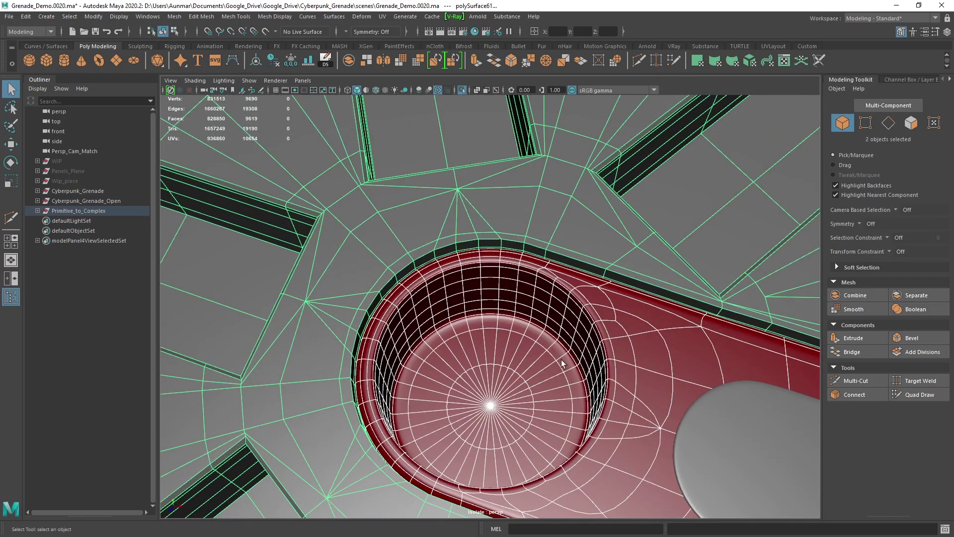
pyautogui.keyDown('alt'); pyautogui.moveTo(603, 400); pyautogui.dragTo(490, 311, button='right'); pyautogui.keyUp('alt')
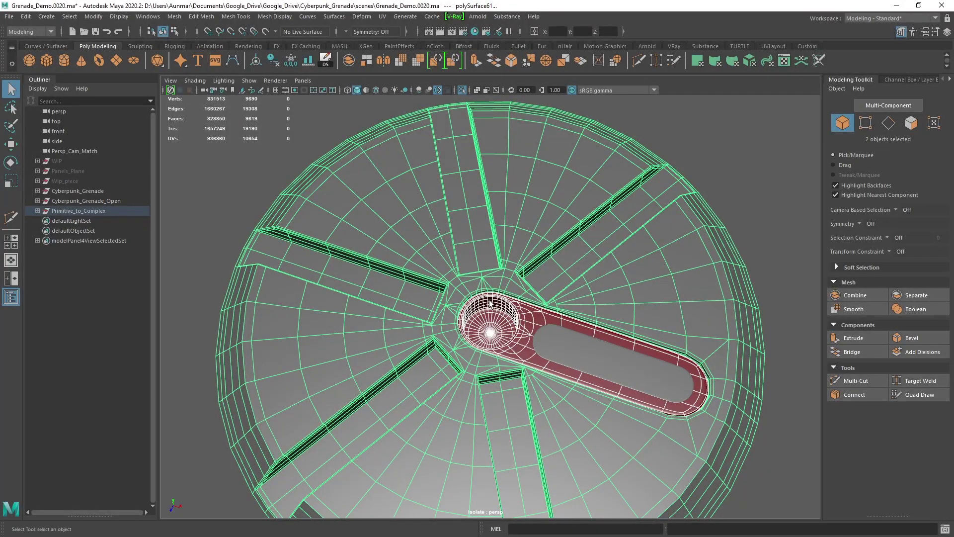
pyautogui.keyDown('alt'); pyautogui.moveTo(468, 308); pyautogui.dragTo(489, 268); pyautogui.keyUp('alt')
pyautogui.keyDown('alt'); pyautogui.moveTo(489, 269); pyautogui.dragTo(438, 256, button='right'); pyautogui.keyUp('alt')
pyautogui.keyDown('alt'); pyautogui.moveTo(437, 255); pyautogui.dragTo(468, 303); pyautogui.keyUp('alt')
# - Go back along the stages to the plain primitive cylinder and select it
pyautogui.keyDown('alt'); pyautogui.moveTo(469, 302); pyautogui.dragTo(591, 305, button='middle'); pyautogui.keyUp('alt')
pyautogui.keyDown('alt'); pyautogui.moveTo(591, 305); pyautogui.dragTo(540, 298, button='right'); pyautogui.keyUp('alt')
pyautogui.keyDown('alt'); pyautogui.moveTo(540, 298); pyautogui.dragTo(584, 276); pyautogui.keyUp('alt')
pyautogui.keyDown('alt'); pyautogui.moveTo(388, 294); pyautogui.dragTo(546, 327, button='middle'); pyautogui.keyUp('alt')
pyautogui.keyDown('alt'); pyautogui.moveTo(365, 269); pyautogui.dragTo(472, 288, button='middle'); pyautogui.keyUp('alt')
pyautogui.keyDown('alt'); pyautogui.moveTo(194, 234); pyautogui.dragTo(449, 267, button='middle'); pyautogui.keyUp('alt')
pyautogui.click(450, 266)
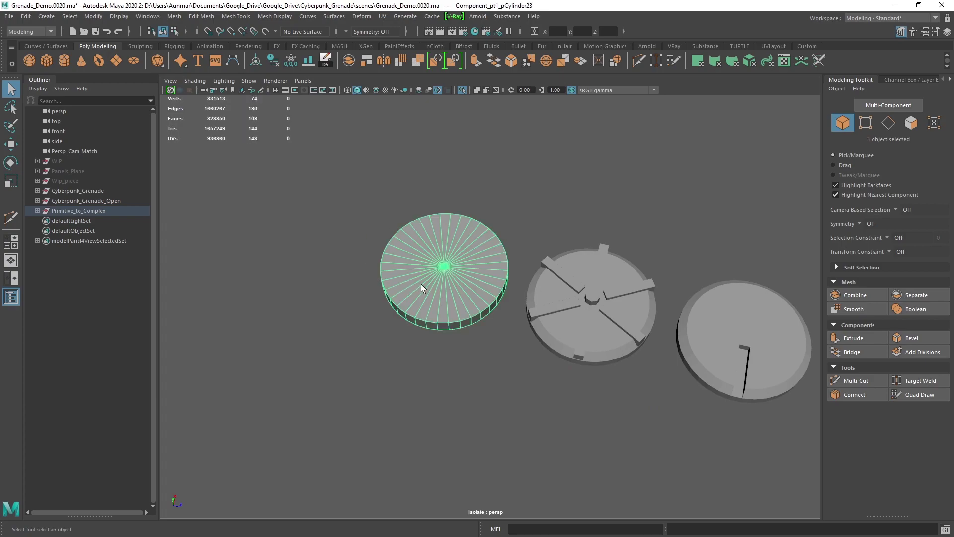
# - Select the disc with radial blocks and the single-groove disc in turn to examine their wireframes
pyautogui.keyDown('alt'); pyautogui.moveTo(430, 284); pyautogui.dragTo(512, 273, button='right'); pyautogui.keyUp('alt')
pyautogui.click(454, 247)
pyautogui.keyDown('alt'); pyautogui.moveTo(536, 258); pyautogui.dragTo(572, 271); pyautogui.keyUp('alt')
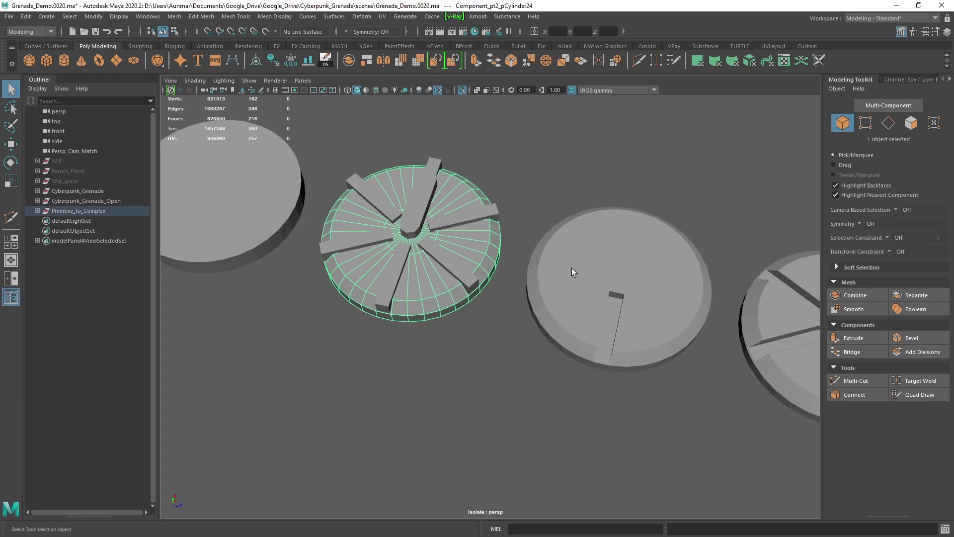
pyautogui.keyDown('alt'); pyautogui.moveTo(647, 276); pyautogui.dragTo(518, 259, button='middle'); pyautogui.keyUp('alt')
pyautogui.click(518, 259)
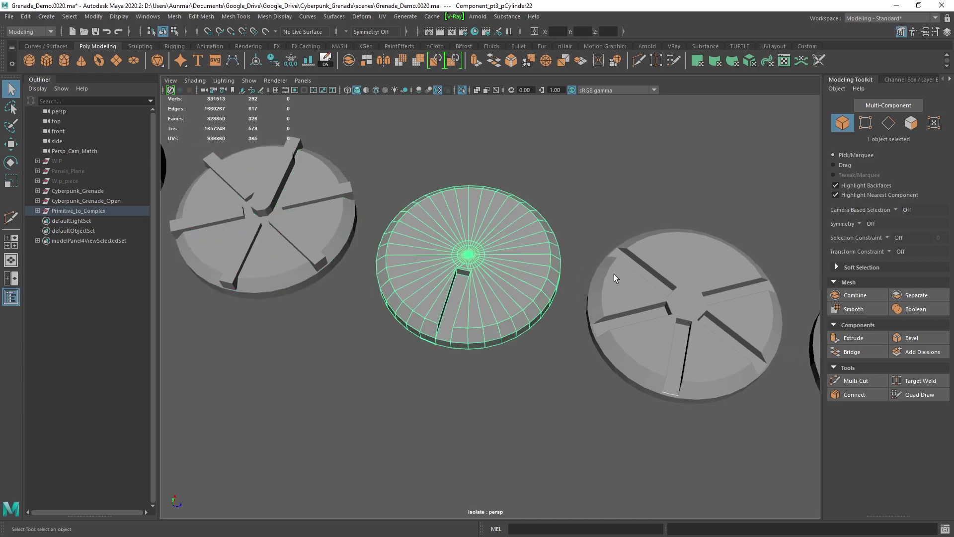
# - Survey the multi-groove stages of the disc and return to the plain cylinder at the start of the row
pyautogui.keyDown('alt'); pyautogui.moveTo(676, 282); pyautogui.dragTo(521, 256, button='middle'); pyautogui.keyUp('alt')
pyautogui.keyDown('alt'); pyautogui.moveTo(521, 256); pyautogui.dragTo(498, 245, button='right'); pyautogui.keyUp('alt')
pyautogui.keyDown('alt'); pyautogui.moveTo(498, 245); pyautogui.dragTo(586, 262); pyautogui.keyUp('alt')
pyautogui.keyDown('alt'); pyautogui.moveTo(586, 262); pyautogui.dragTo(531, 259, button='middle'); pyautogui.keyUp('alt')
pyautogui.keyDown('alt'); pyautogui.moveTo(531, 259); pyautogui.dragTo(569, 293, button='right'); pyautogui.keyUp('alt')
pyautogui.keyDown('alt'); pyautogui.moveTo(621, 285); pyautogui.dragTo(517, 281, button='middle'); pyautogui.keyUp('alt')
pyautogui.keyDown('alt'); pyautogui.moveTo(328, 279); pyautogui.dragTo(490, 294, button='middle'); pyautogui.keyUp('alt')
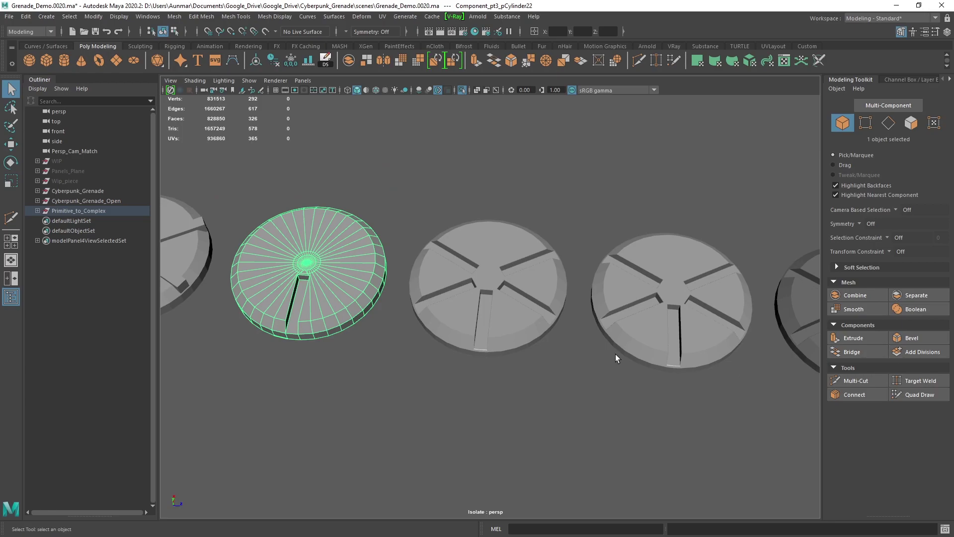
pyautogui.keyDown('alt'); pyautogui.moveTo(325, 281); pyautogui.dragTo(636, 305, button='middle'); pyautogui.keyUp('alt')
pyautogui.keyDown('alt'); pyautogui.moveTo(538, 290); pyautogui.dragTo(449, 281, button='right'); pyautogui.keyUp('alt')
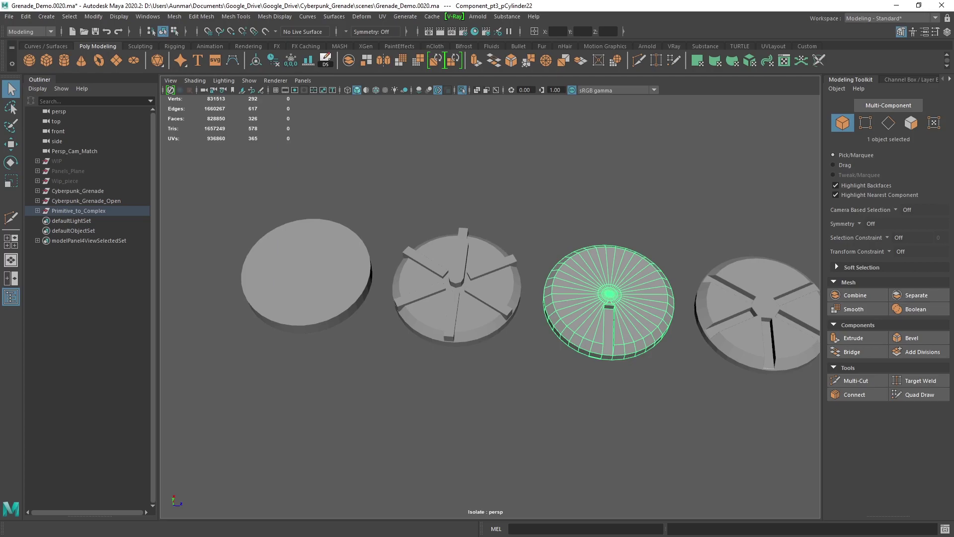
# - Switch to the ArtStation pages in the browser and look through the trending artworks in the Hard Surface channel
pyautogui.hotkey('alt', 'Tab')
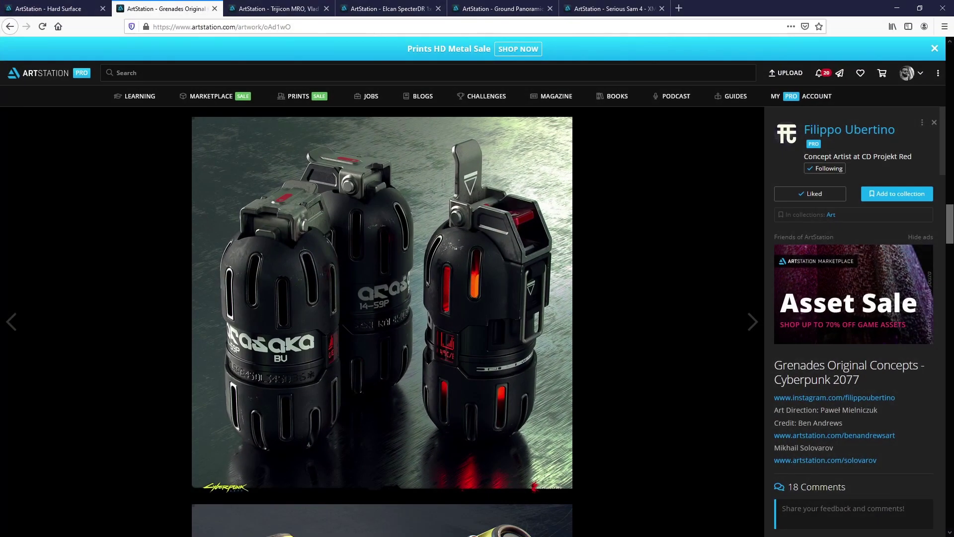
pyautogui.click(50, 9)
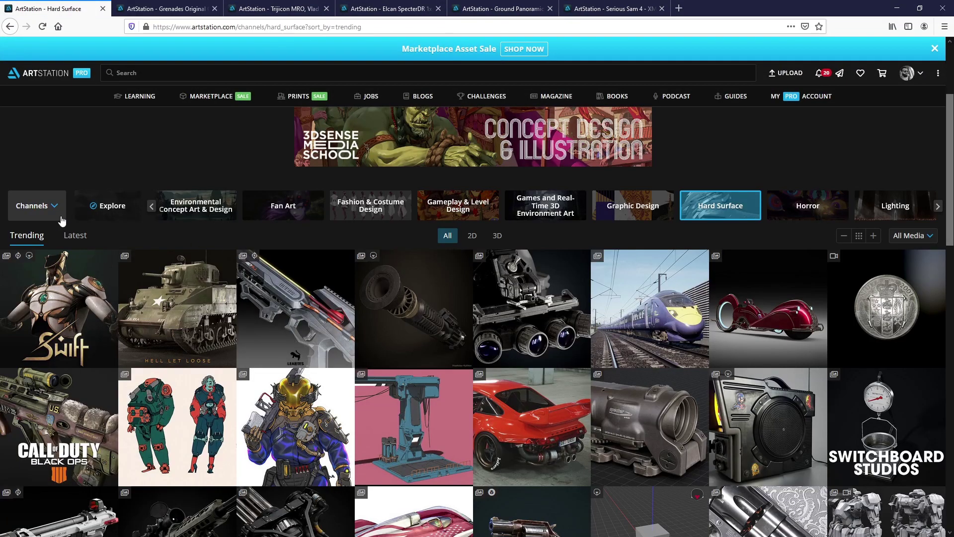
pyautogui.click(30, 210)
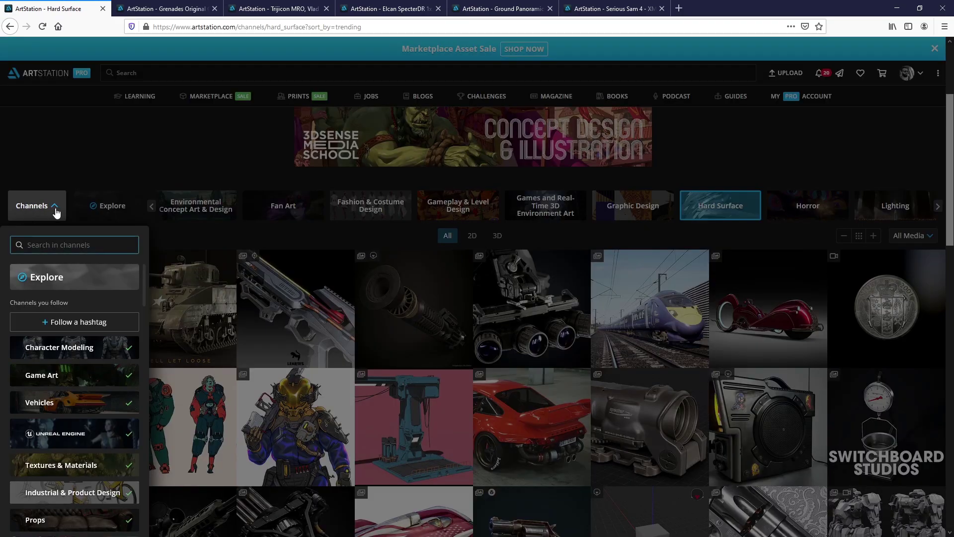
pyautogui.click(35, 218)
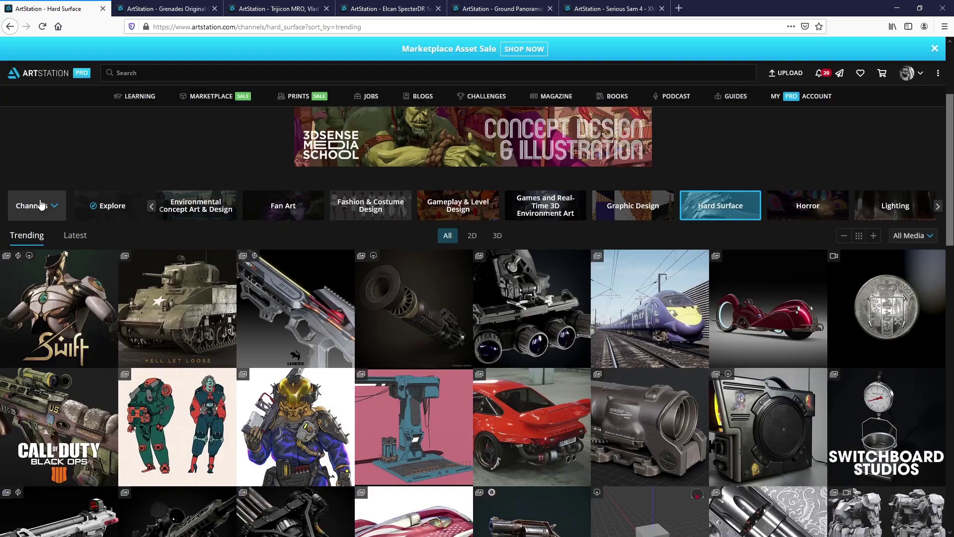
pyautogui.scroll(-2, 531, 317)
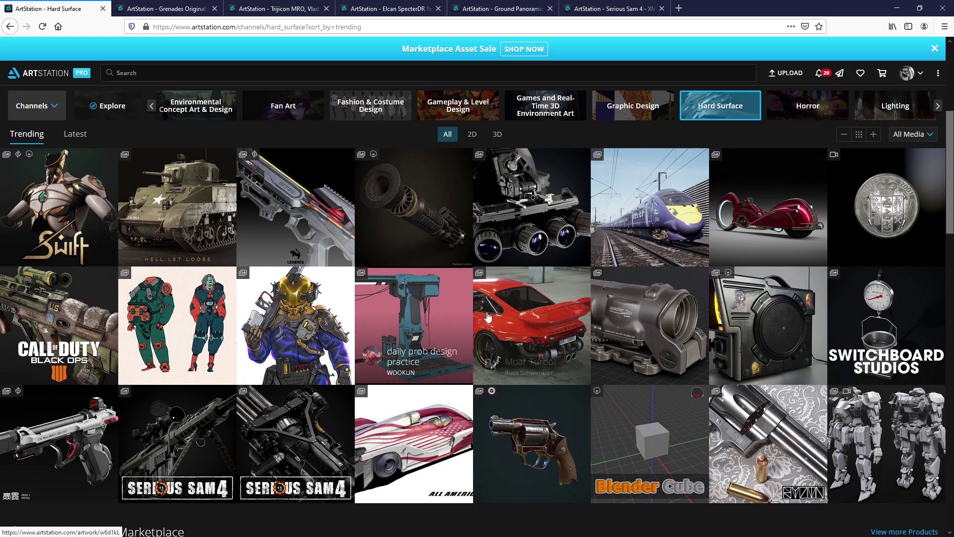
pyautogui.scroll(-1, 466, 318)
pyautogui.scroll(2, 460, 315)
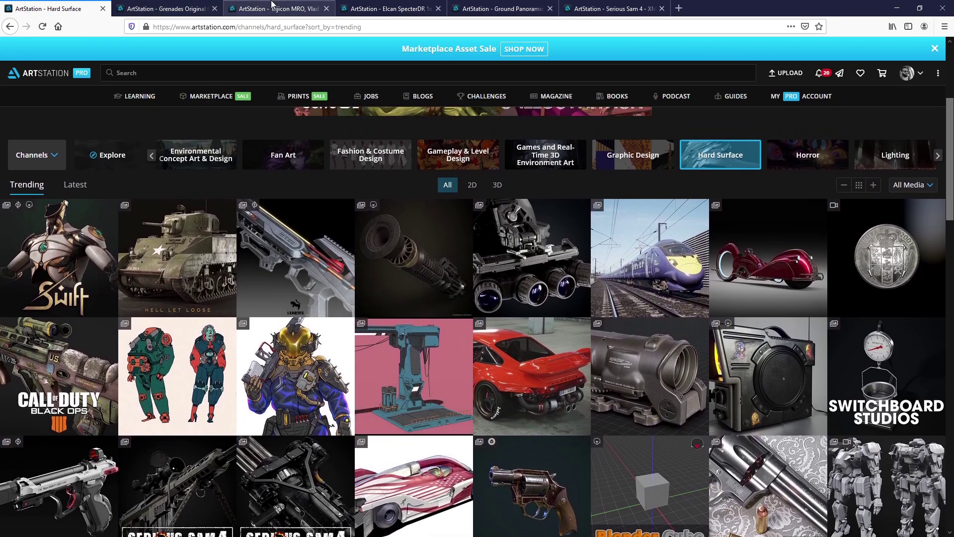
# - Bring up the Elcan SpecterDR 1x/4x optical scope artwork and look at its first renders
pyautogui.click(377, 8)
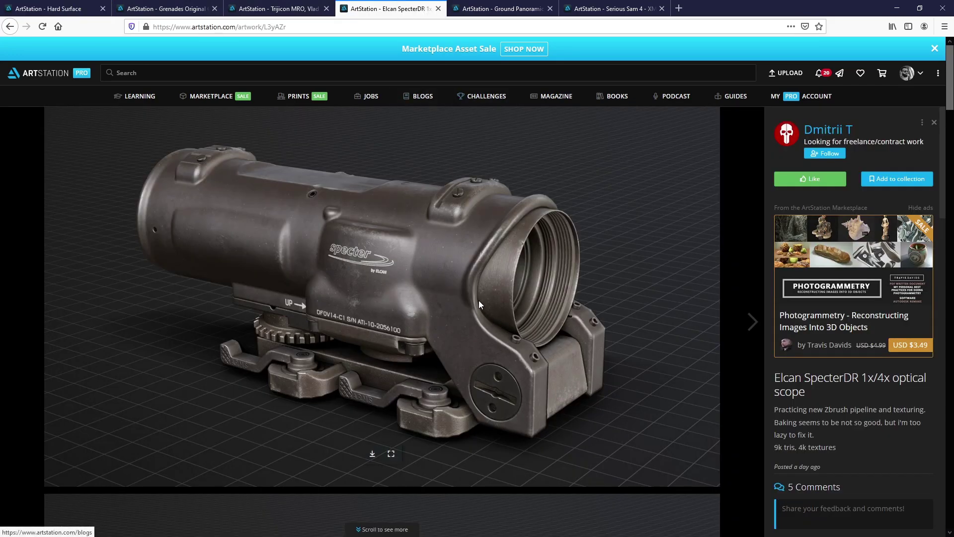
pyautogui.scroll(-2, 165, 251)
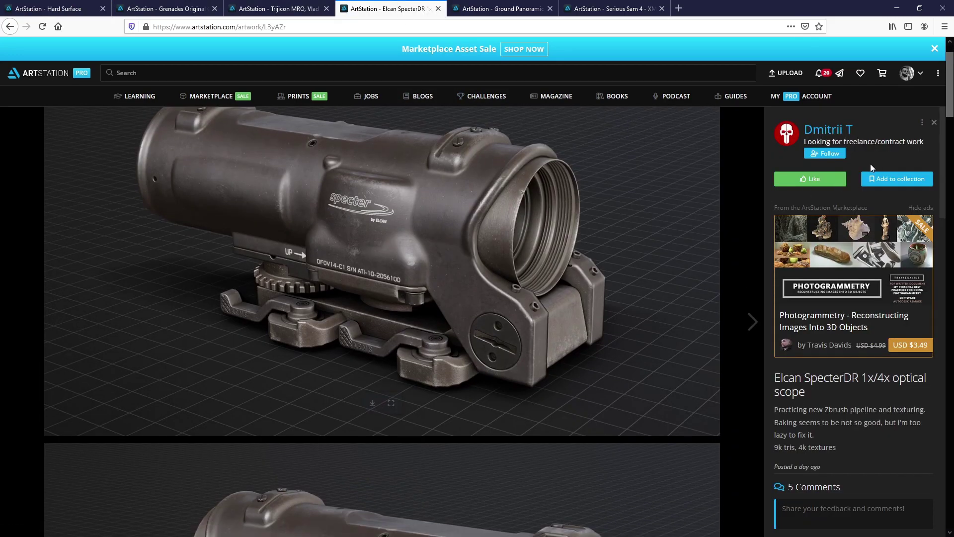
pyautogui.scroll(-6, 450, 244)
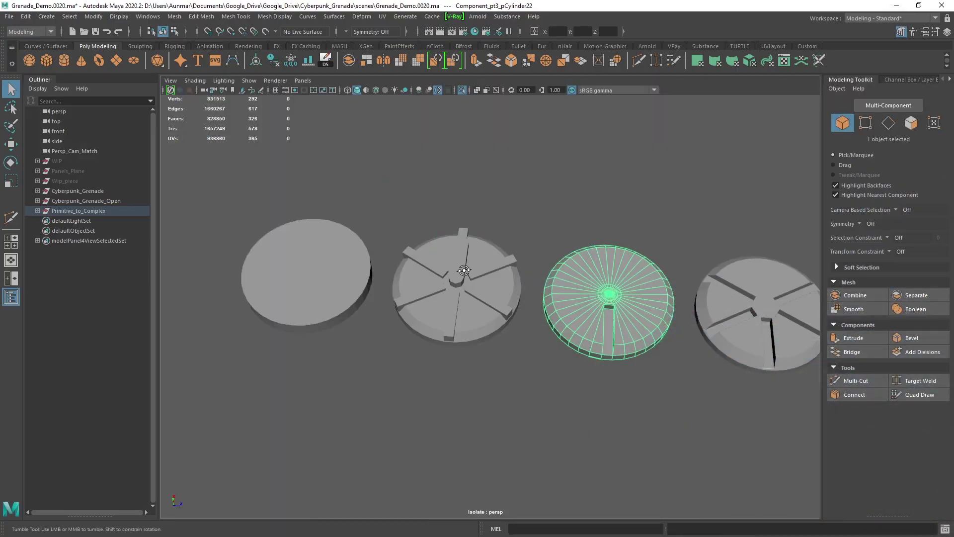
# - Back in Maya, select one of the rectangular blocks on the second-stage disc and examine how it intersects the bevelled cylinder
pyautogui.keyDown('alt'); pyautogui.moveTo(464, 270); pyautogui.dragTo(458, 269); pyautogui.keyUp('alt')
pyautogui.scroll(4, 457, 268)
pyautogui.click(454, 227)
pyautogui.keyDown('alt'); pyautogui.moveTo(474, 316); pyautogui.dragTo(492, 276); pyautogui.keyUp('alt')
pyautogui.click(455, 275)
pyautogui.click(519, 312)
pyautogui.keyDown('alt'); pyautogui.moveTo(543, 293); pyautogui.dragTo(485, 261, button='middle'); pyautogui.keyUp('alt')
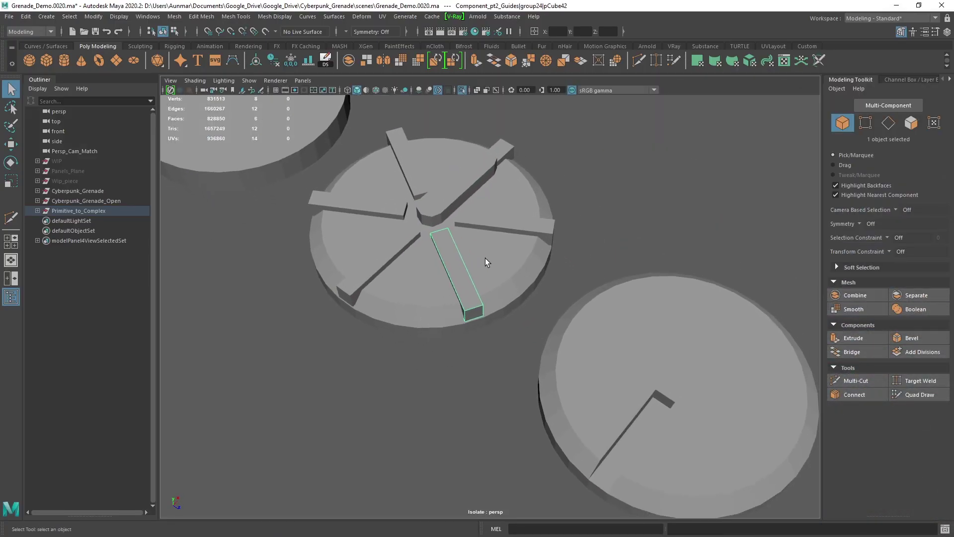
pyautogui.keyDown('alt'); pyautogui.moveTo(485, 260); pyautogui.dragTo(531, 268); pyautogui.keyUp('alt')
pyautogui.scroll(-3, 646, 317)
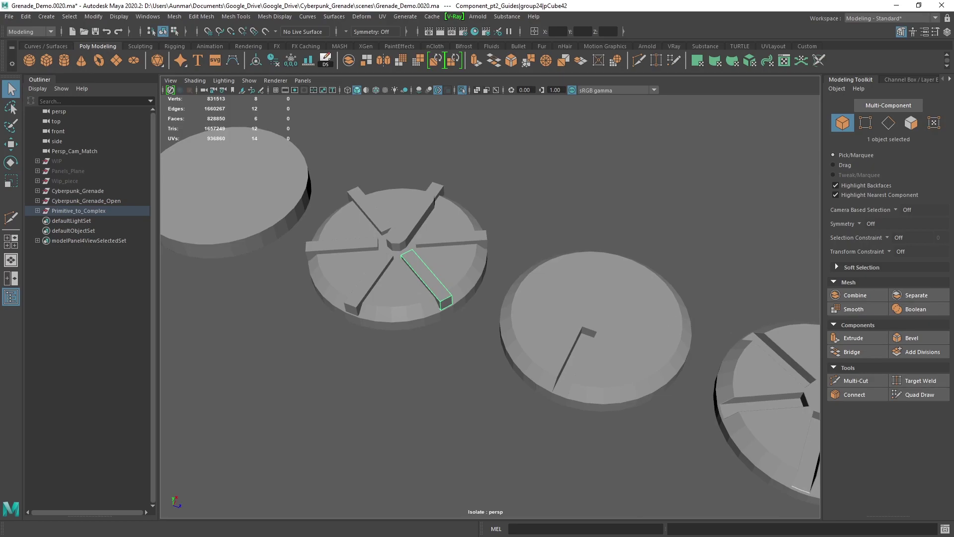
# - Return to the browser and examine the remaining renders of the Elcan SpecterDR scope
pyautogui.hotkey('alt', 'Tab')
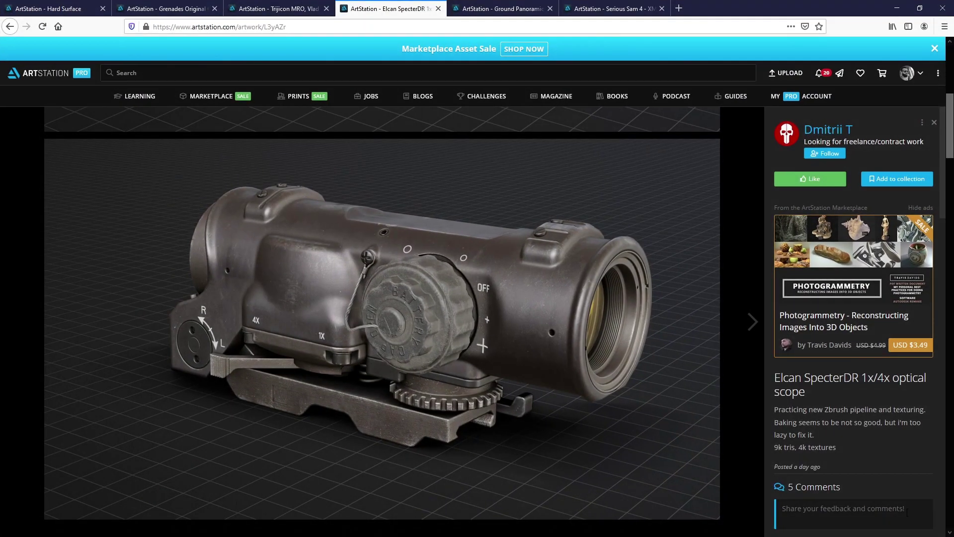
pyautogui.scroll(-7, 393, 266)
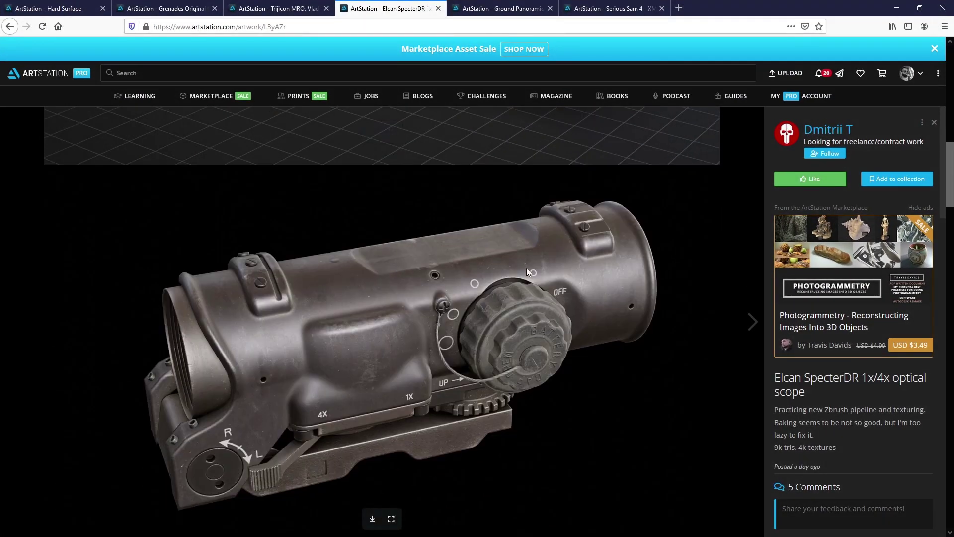
pyautogui.scroll(-9, 458, 317)
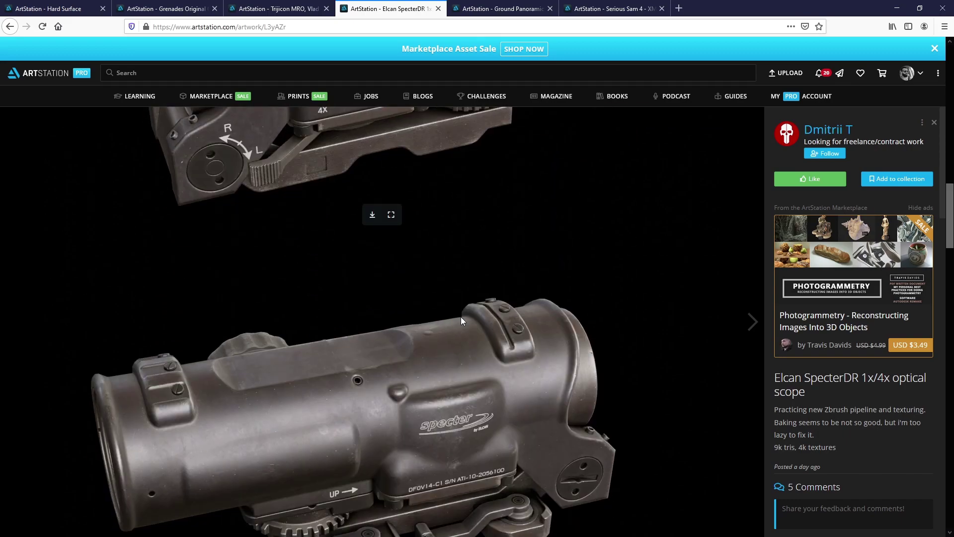
# - Switch to the Ground Panoramic Night Vision Goggles artwork and examine its renders and wireframe
pyautogui.hotkey('ctrl', 'Tab')
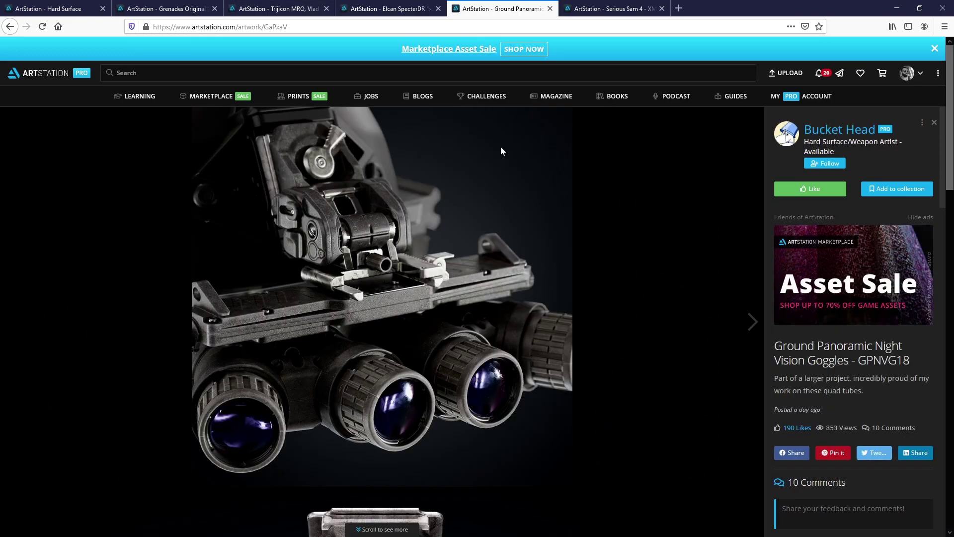
pyautogui.scroll(-2, 466, 289)
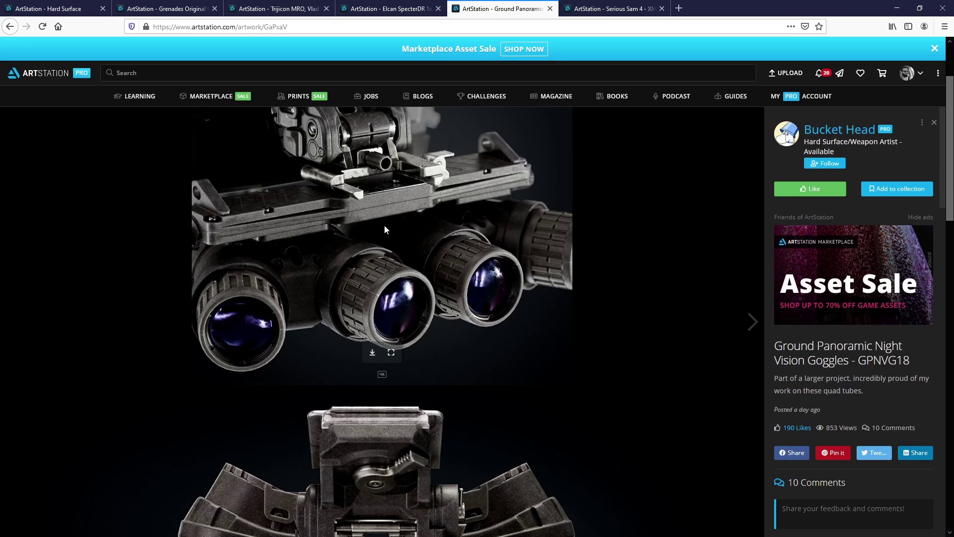
pyautogui.scroll(-6, 548, 251)
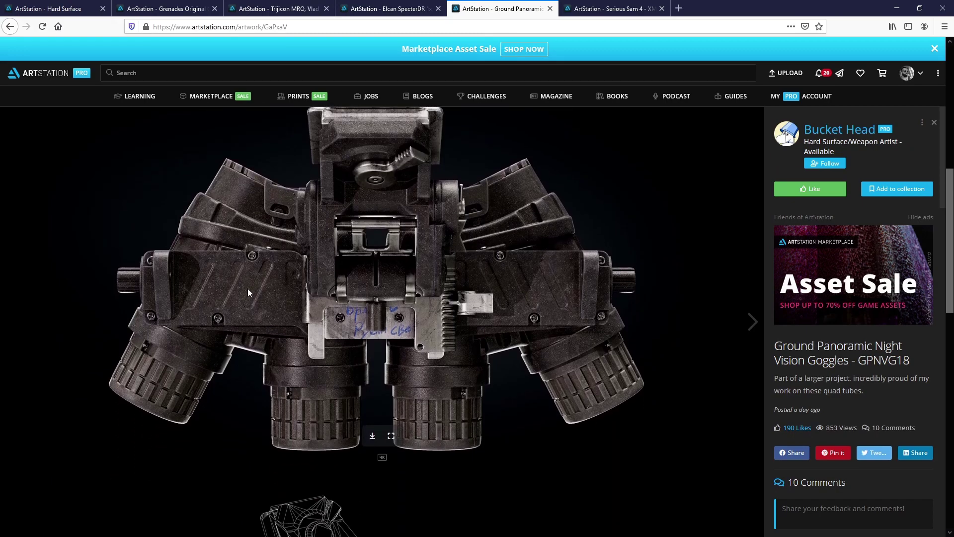
pyautogui.scroll(-8, 315, 342)
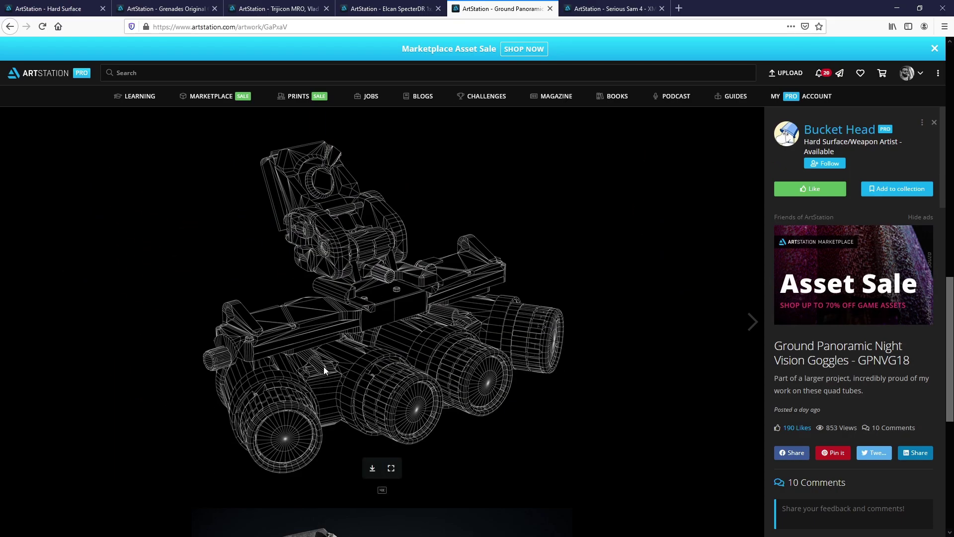
pyautogui.scroll(-7, 350, 290)
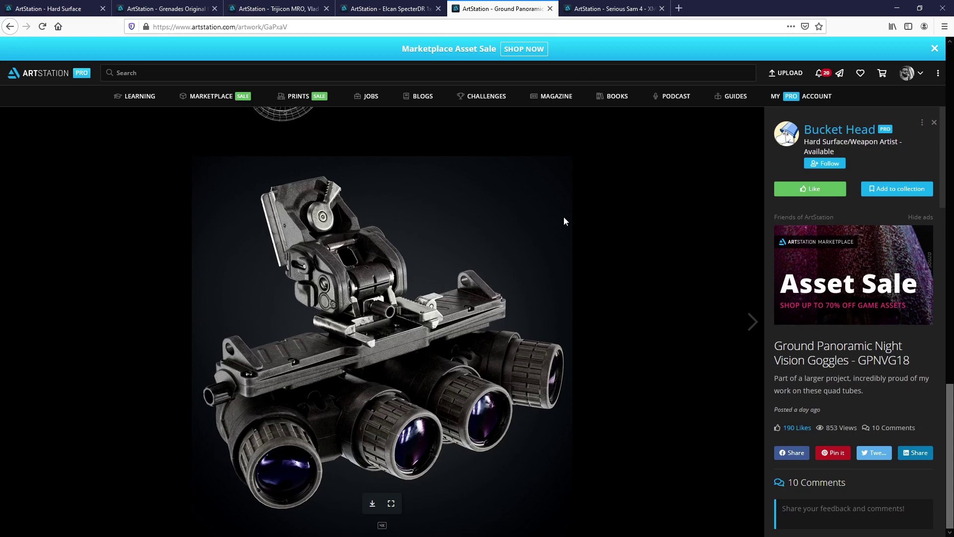
# - Switch to the Serious Sam 4 XM214-A Minigun artwork and examine its perspective renders and orthographic views
pyautogui.hotkey('ctrl', 'Tab')
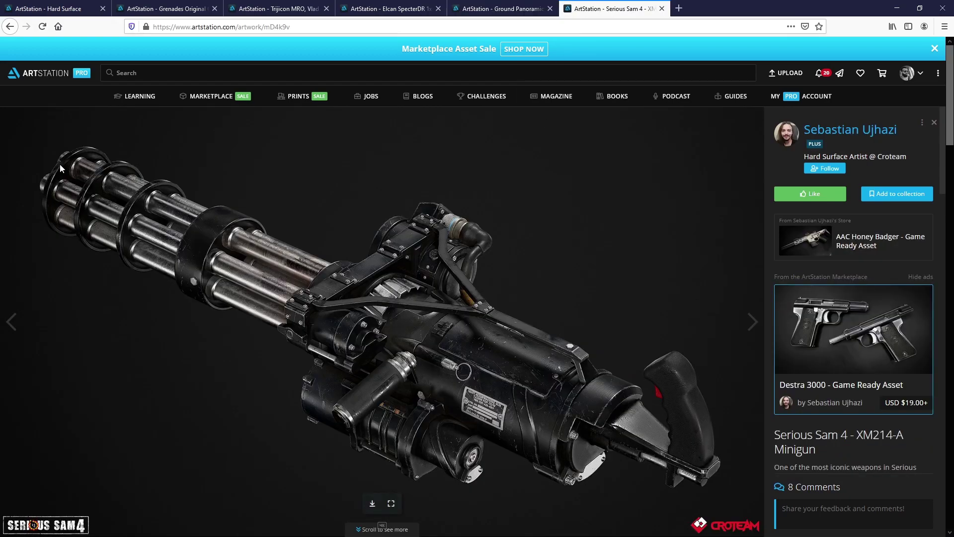
pyautogui.scroll(-4, 425, 291)
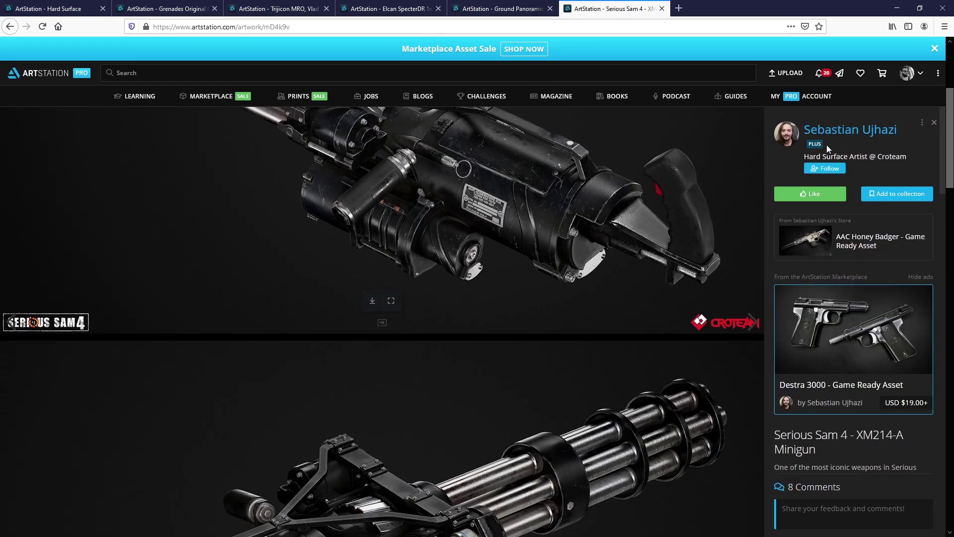
pyautogui.scroll(-4, 492, 178)
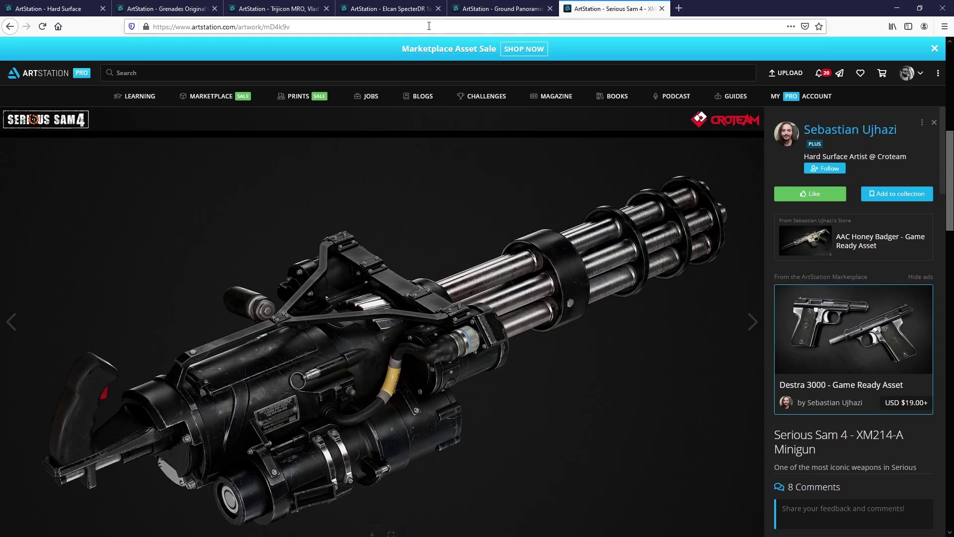
pyautogui.scroll(-6, 448, 230)
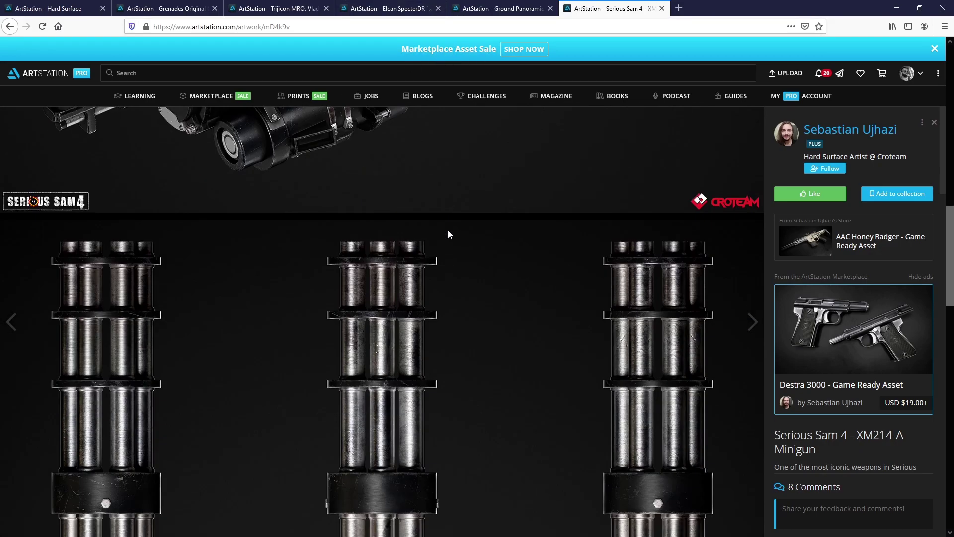
pyautogui.scroll(-10, 448, 234)
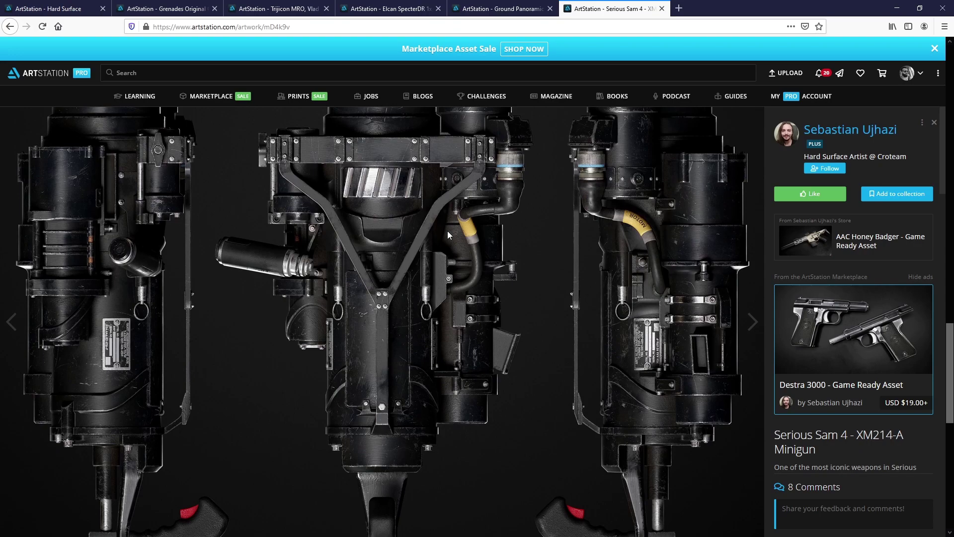
pyautogui.scroll(-6, 447, 231)
# - Look through the Trijicon MRO artwork, then examine the colour-outlined shapes on its reference image in Photoshop
pyautogui.click(272, 5)
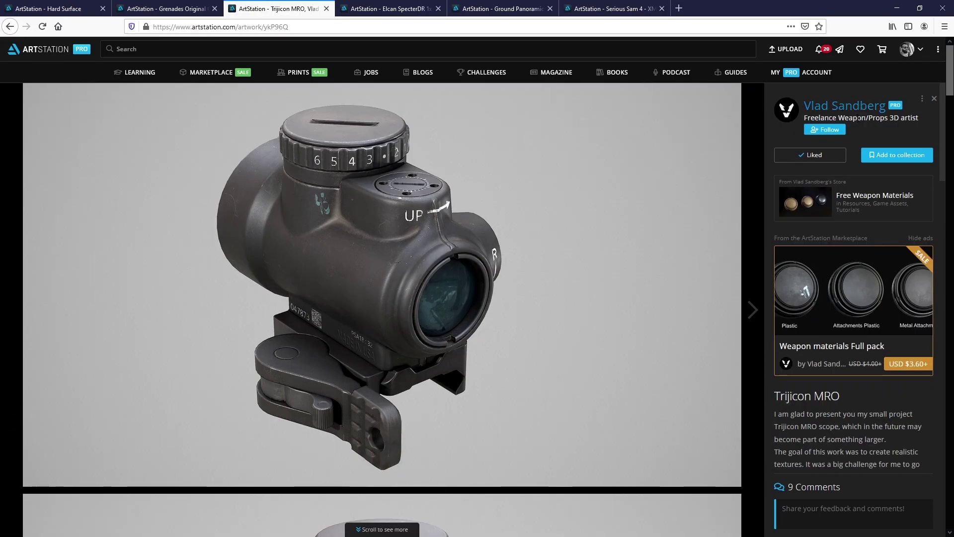
pyautogui.scroll(-4, 339, 180)
pyautogui.scroll(-3, 352, 194)
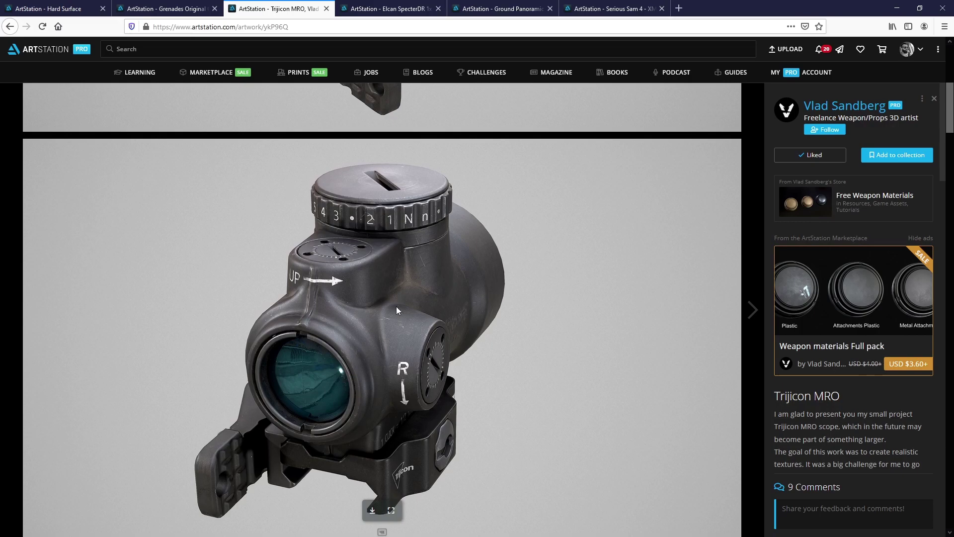
pyautogui.scroll(-5, 434, 278)
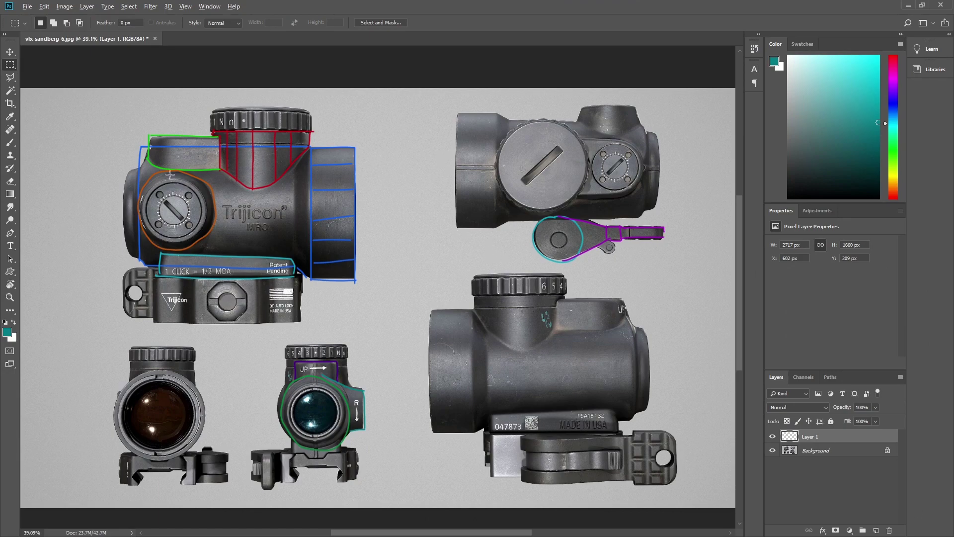
pyautogui.keyDown('alt'); pyautogui.scroll(2, 171, 174); pyautogui.keyUp('alt')
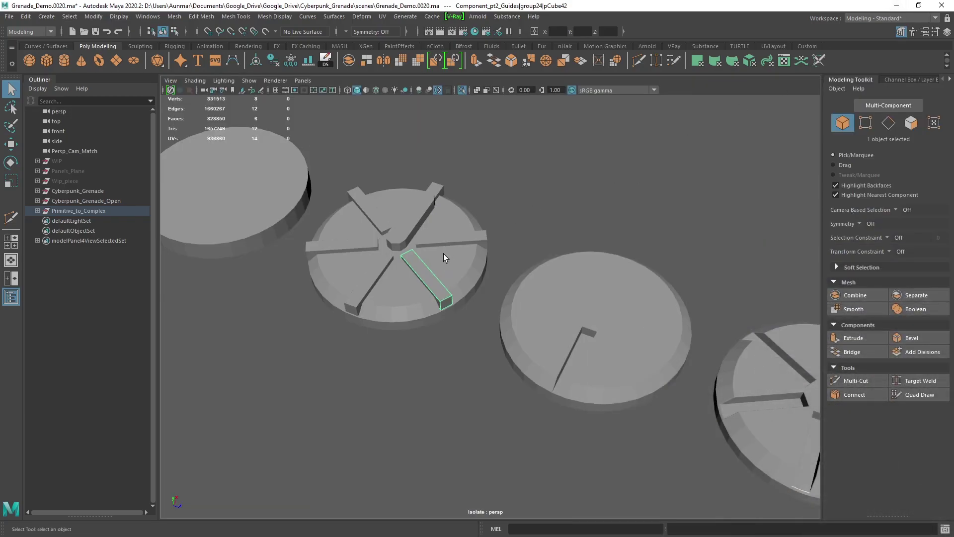
# - Return to Maya and select the second-stage disc and the single-groove disc in turn, comparing their meshes from above
pyautogui.keyDown('alt'); pyautogui.moveTo(443, 253); pyautogui.dragTo(441, 346); pyautogui.keyUp('alt')
pyautogui.click(441, 346)
pyautogui.keyDown('alt'); pyautogui.moveTo(564, 315); pyautogui.dragTo(392, 309, button='middle'); pyautogui.keyUp('alt')
pyautogui.keyDown('alt'); pyautogui.moveTo(581, 301); pyautogui.dragTo(441, 298, button='middle'); pyautogui.keyUp('alt')
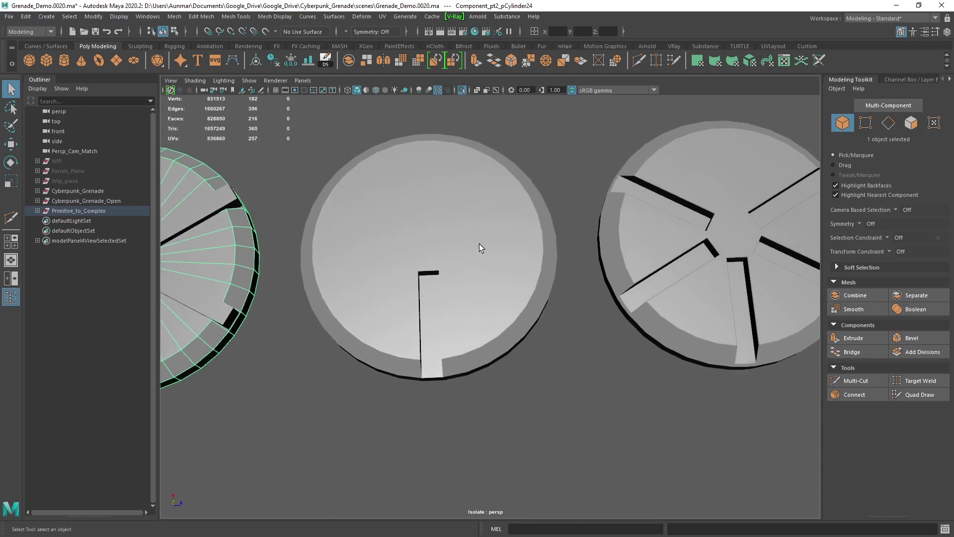
pyautogui.click(480, 248)
pyautogui.keyDown('alt'); pyautogui.moveTo(689, 255); pyautogui.dragTo(506, 250, button='middle'); pyautogui.keyUp('alt')
# - Select the successive multi-groove stages one after another and examine how each disc's mesh gains detail
pyautogui.click(643, 273)
pyautogui.keyDown('alt'); pyautogui.moveTo(643, 273); pyautogui.dragTo(469, 289, button='middle'); pyautogui.keyUp('alt')
pyautogui.click(696, 274)
pyautogui.keyDown('alt'); pyautogui.moveTo(710, 280); pyautogui.dragTo(497, 272, button='middle'); pyautogui.keyUp('alt')
pyautogui.scroll(-3, 497, 272)
pyautogui.keyDown('alt'); pyautogui.moveTo(642, 264); pyautogui.dragTo(548, 262, button='middle'); pyautogui.keyUp('alt')
pyautogui.scroll(2, 548, 263)
pyautogui.click(580, 259)
pyautogui.keyDown('alt'); pyautogui.moveTo(605, 282); pyautogui.dragTo(583, 283, button='middle'); pyautogui.keyUp('alt')
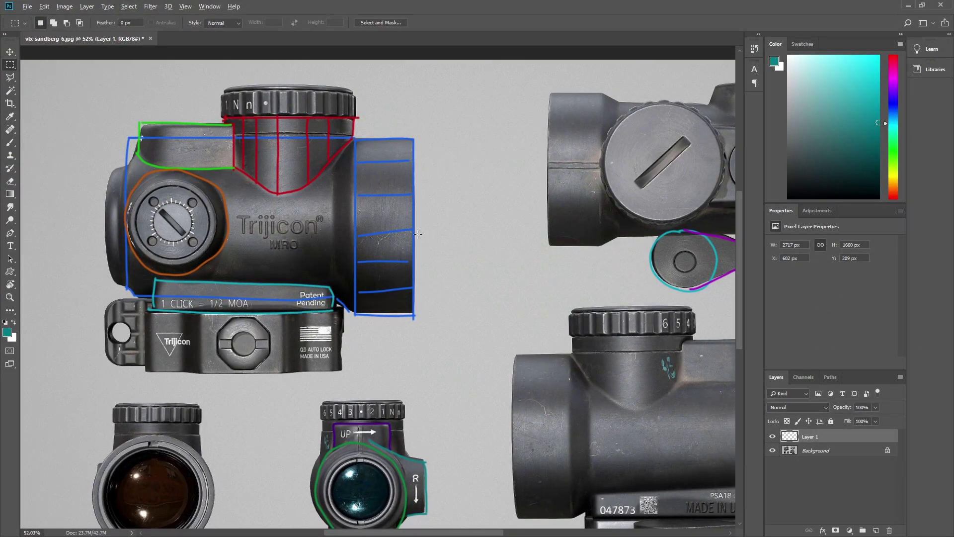
# - Examine the colour-outlined basic shapes on the scope's side, end and top views in the reference image
pyautogui.keyDown('alt'); pyautogui.scroll(-4, 417, 235); pyautogui.keyUp('alt')
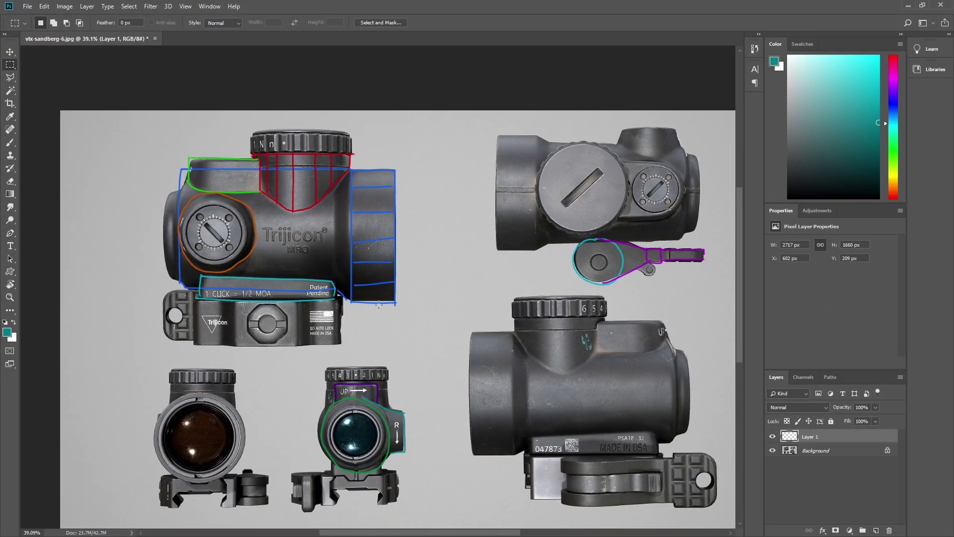
pyautogui.keyDown('alt'); pyautogui.scroll(10, 379, 467); pyautogui.keyUp('alt')
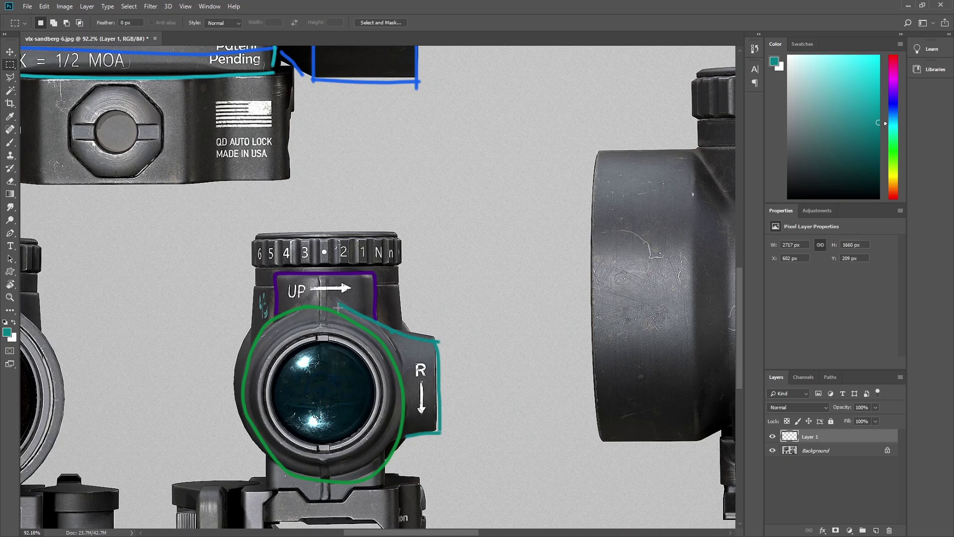
pyautogui.keyDown('alt'); pyautogui.scroll(-8, 478, 287); pyautogui.keyUp('alt')
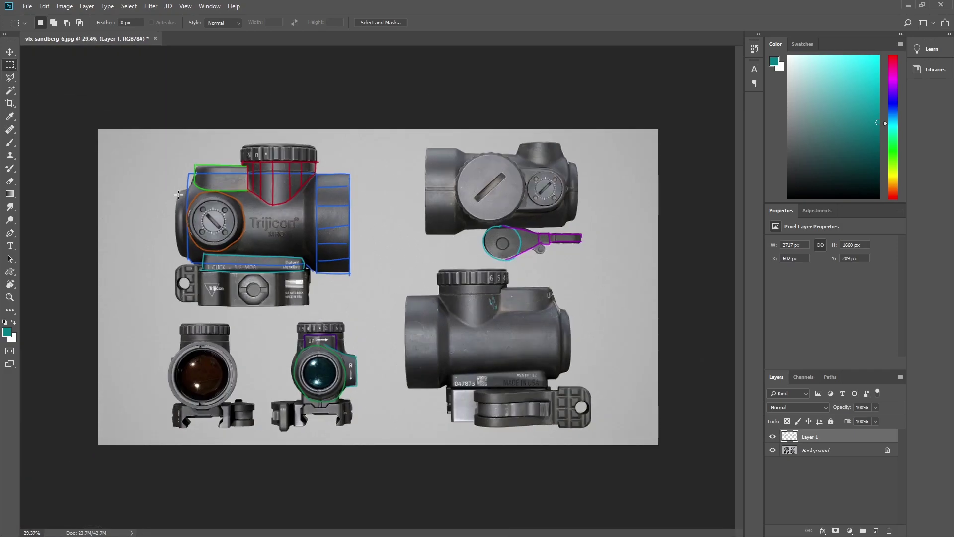
pyautogui.keyDown('alt'); pyautogui.scroll(5, 497, 229); pyautogui.keyUp('alt')
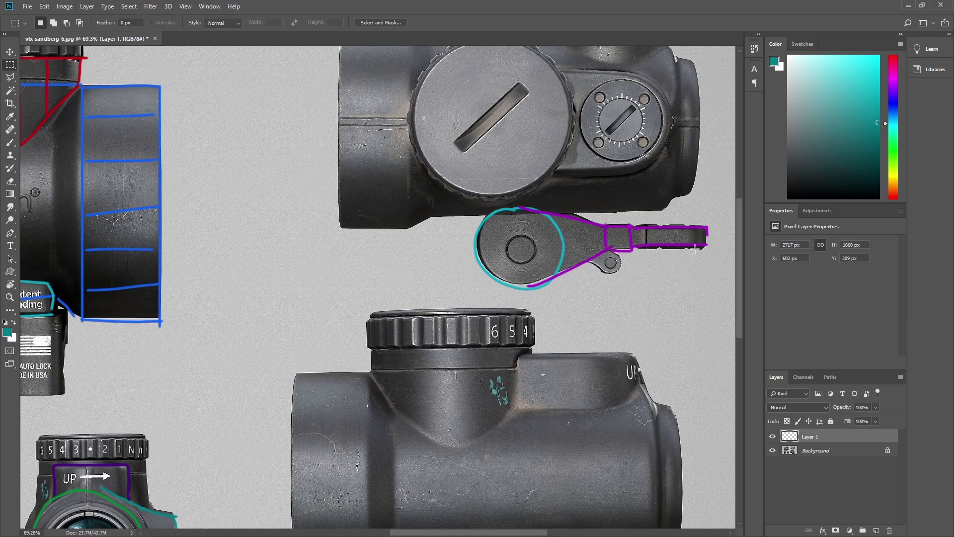
pyautogui.keyDown('alt'); pyautogui.scroll(-7, 584, 245); pyautogui.keyUp('alt')
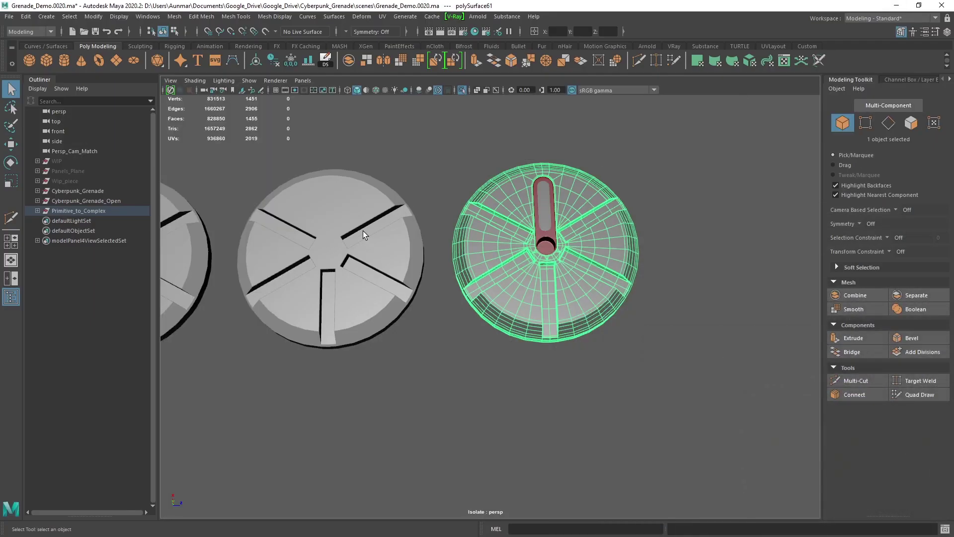
# - Switch to Maya, end the isolated view of the discs, and select and frame the clip on the closed grenade's front
pyautogui.scroll(-3, 494, 240)
pyautogui.scroll(1, 488, 236)
pyautogui.hotkey('ctrl', '1')
pyautogui.keyDown('alt'); pyautogui.moveTo(488, 236); pyautogui.dragTo(513, 198); pyautogui.keyUp('alt')
pyautogui.keyDown('alt'); pyautogui.moveTo(513, 198); pyautogui.dragTo(522, 241, button='middle'); pyautogui.keyUp('alt')
pyautogui.scroll(7, 522, 241)
pyautogui.click(487, 205)
pyautogui.press('f')
pyautogui.keyDown('alt'); pyautogui.moveTo(511, 179); pyautogui.dragTo(511, 248, button='middle'); pyautogui.keyUp('alt')
pyautogui.keyDown('alt'); pyautogui.moveTo(511, 248); pyautogui.dragTo(514, 189); pyautogui.keyUp('alt')
pyautogui.keyDown('alt'); pyautogui.moveTo(514, 189); pyautogui.dragTo(518, 227, button='middle'); pyautogui.keyUp('alt')
pyautogui.keyDown('alt'); pyautogui.moveTo(518, 227); pyautogui.dragTo(479, 242); pyautogui.keyUp('alt')
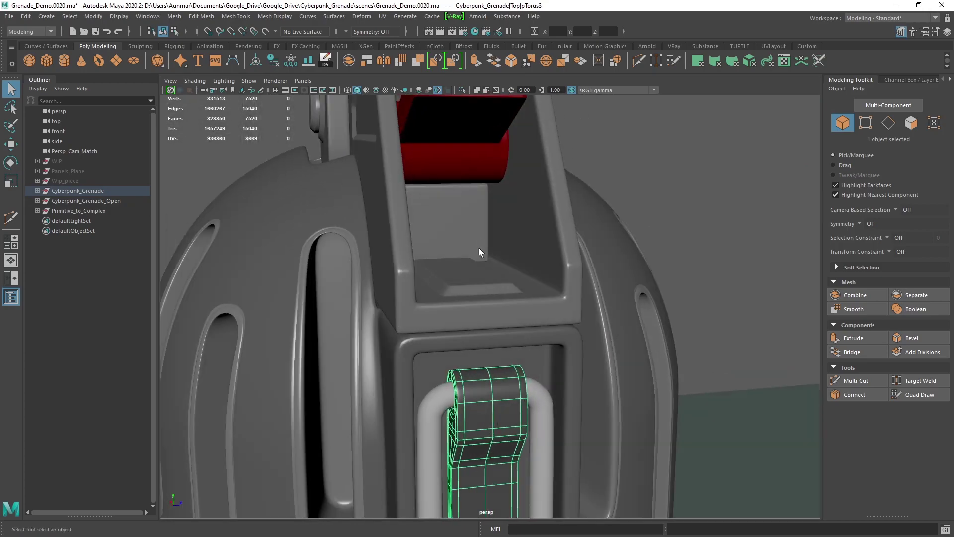
# - Select parts of the grenade's upper assembly in turn, ending with the top lever, and inspect their meshes
pyautogui.keyDown('alt'); pyautogui.moveTo(472, 169); pyautogui.dragTo(453, 246, button='middle'); pyautogui.keyUp('alt')
pyautogui.moveTo(452, 246); pyautogui.dragTo(449, 244)
pyautogui.keyDown('alt'); pyautogui.moveTo(450, 243); pyautogui.dragTo(472, 266); pyautogui.keyUp('alt')
pyautogui.keyDown('alt'); pyautogui.moveTo(421, 241); pyautogui.dragTo(499, 294, button='middle'); pyautogui.keyUp('alt')
pyautogui.click(517, 277)
pyautogui.keyDown('alt'); pyautogui.moveTo(518, 276); pyautogui.dragTo(557, 251); pyautogui.keyUp('alt')
pyautogui.keyDown('alt'); pyautogui.moveTo(383, 283); pyautogui.dragTo(477, 301, button='middle'); pyautogui.keyUp('alt')
pyautogui.keyDown('alt'); pyautogui.moveTo(423, 274); pyautogui.dragTo(442, 265); pyautogui.keyUp('alt')
pyautogui.click(433, 289)
pyautogui.keyDown('alt'); pyautogui.moveTo(546, 290); pyautogui.dragTo(527, 298); pyautogui.keyUp('alt')
pyautogui.keyDown('alt'); pyautogui.moveTo(469, 214); pyautogui.dragTo(472, 278, button='middle'); pyautogui.keyUp('alt')
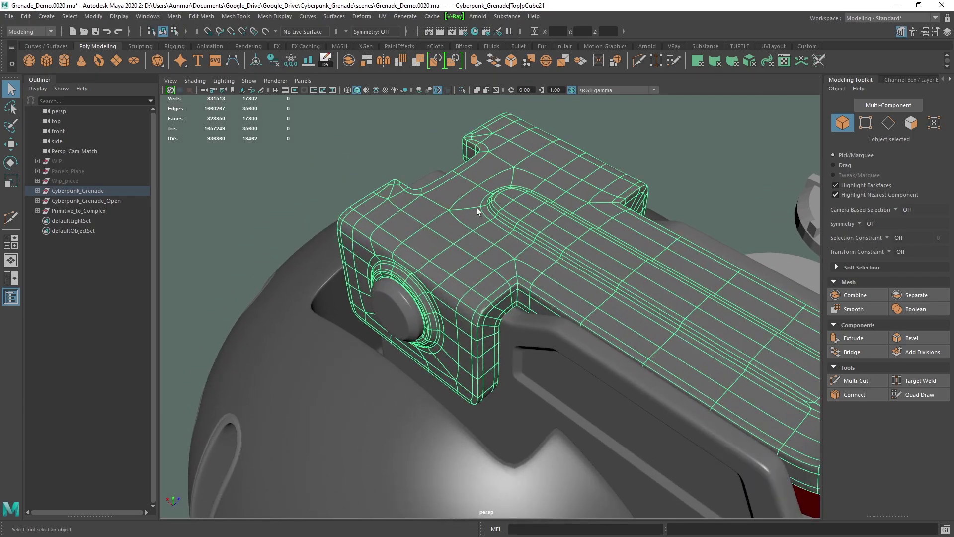
# - Examine the top lever's mesh around its recessed slot and the round pivot opening
pyautogui.keyDown('alt'); pyautogui.moveTo(459, 220); pyautogui.dragTo(517, 249); pyautogui.keyUp('alt')
pyautogui.keyDown('alt'); pyautogui.moveTo(517, 249); pyautogui.dragTo(470, 242, button='middle'); pyautogui.keyUp('alt')
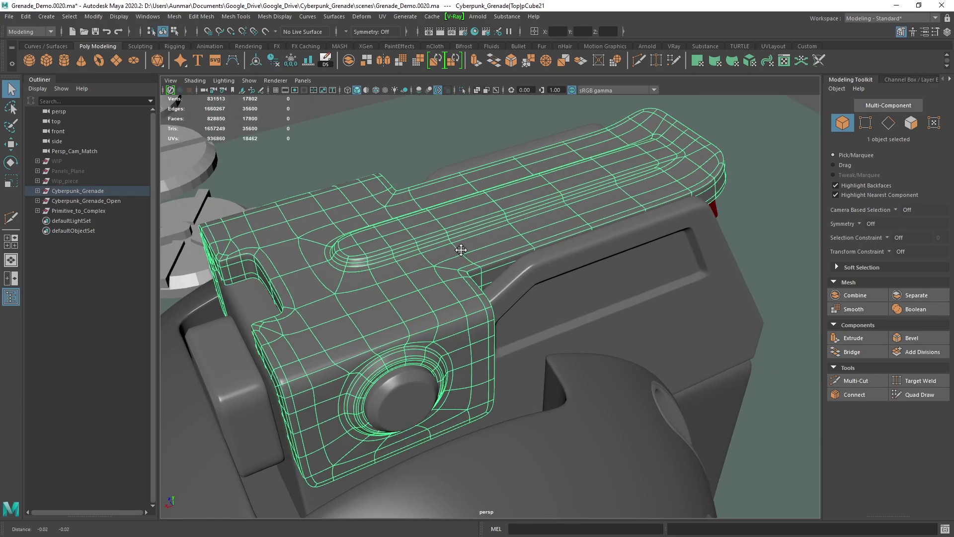
pyautogui.keyDown('alt'); pyautogui.moveTo(471, 241); pyautogui.dragTo(455, 216); pyautogui.keyUp('alt')
pyautogui.scroll(-4, 455, 216)
pyautogui.scroll(5, 463, 276)
pyautogui.scroll(3, 485, 258)
pyautogui.moveTo(463, 275)
pyautogui.keyDown('alt'); pyautogui.mouseDown()
pyautogui.moveTo(485, 258)
pyautogui.moveTo(470, 272)
pyautogui.mouseUp(); pyautogui.keyUp('alt')
# - Select the slanted bracket beneath the lever and examine its mesh, including the recessed side panel and open front
pyautogui.click(470, 272)
pyautogui.keyDown('alt'); pyautogui.moveTo(416, 237); pyautogui.dragTo(385, 251); pyautogui.keyUp('alt')
pyautogui.scroll(-6, 385, 252)
pyautogui.keyDown('alt'); pyautogui.moveTo(559, 301); pyautogui.dragTo(532, 258, button='middle'); pyautogui.keyUp('alt')
pyautogui.keyDown('alt'); pyautogui.moveTo(592, 278); pyautogui.dragTo(558, 273); pyautogui.keyUp('alt')
pyautogui.click(558, 273)
pyautogui.scroll(4, 556, 263)
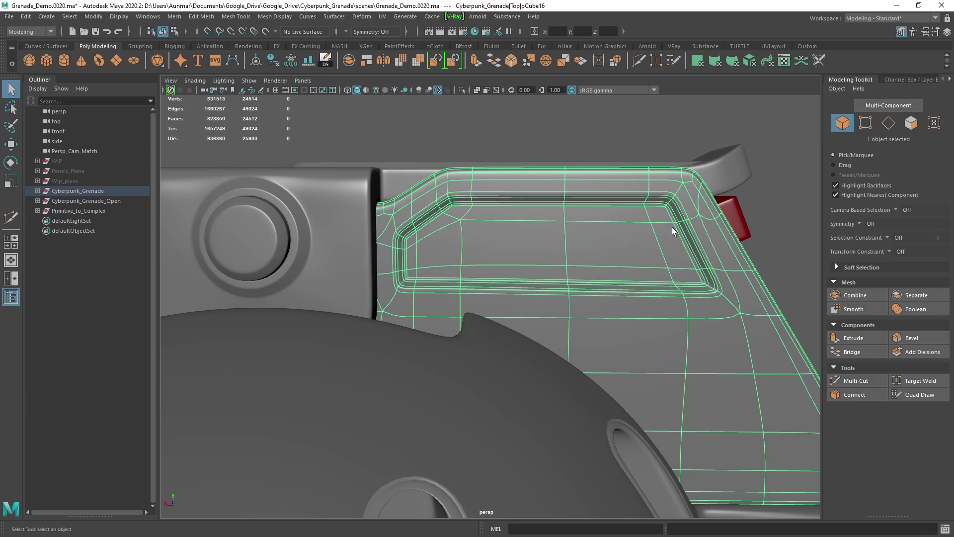
pyautogui.scroll(-4, 550, 238)
pyautogui.keyDown('alt'); pyautogui.moveTo(550, 239); pyautogui.dragTo(366, 246); pyautogui.keyUp('alt')
pyautogui.scroll(-3, 590, 268)
pyautogui.keyDown('alt'); pyautogui.moveTo(537, 248); pyautogui.dragTo(490, 215, button='middle'); pyautogui.keyUp('alt')
pyautogui.keyDown('alt'); pyautogui.moveTo(573, 310); pyautogui.dragTo(500, 266, button='middle'); pyautogui.keyUp('alt')
pyautogui.keyDown('alt'); pyautogui.moveTo(815, 253); pyautogui.dragTo(783, 302); pyautogui.keyUp('alt')
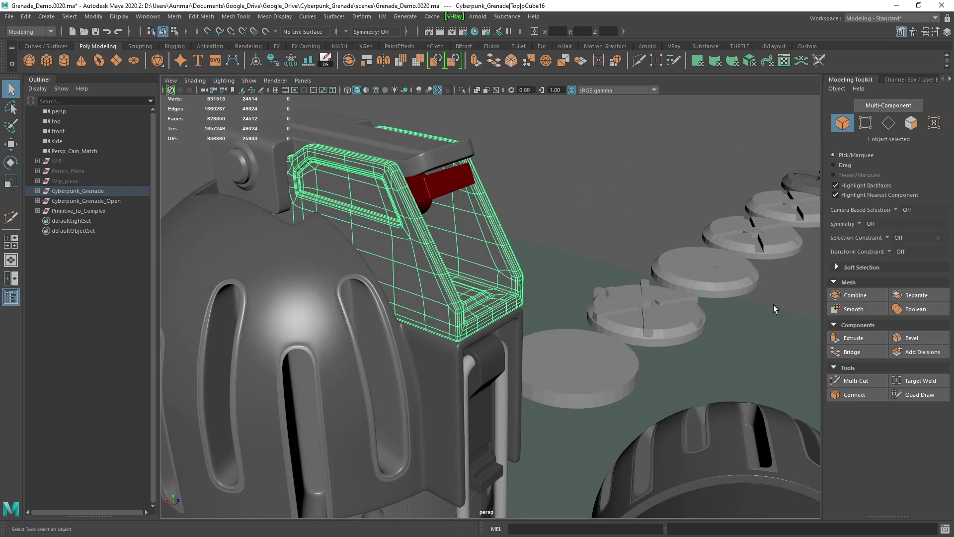
# - Select and frame the final grooved disc with the red handle, and turn on its smooth mesh preview
pyautogui.keyDown('alt'); pyautogui.moveTo(810, 208); pyautogui.dragTo(720, 223, button='middle'); pyautogui.keyUp('alt')
pyautogui.click(796, 198)
pyautogui.press('f')
pyautogui.keyDown('alt'); pyautogui.moveTo(775, 192); pyautogui.dragTo(647, 259); pyautogui.keyUp('alt')
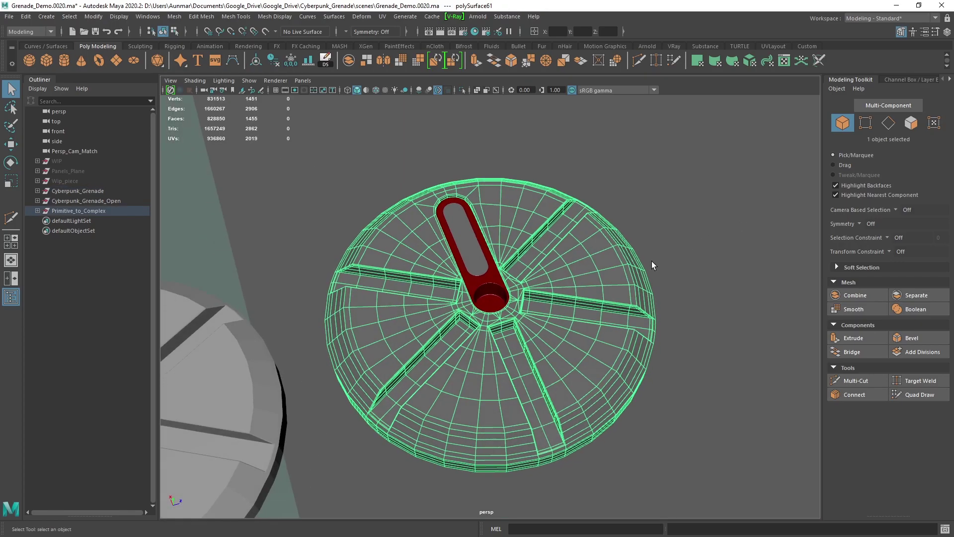
pyautogui.scroll(4, 596, 268)
pyautogui.keyDown('alt'); pyautogui.moveTo(577, 272); pyautogui.dragTo(473, 294); pyautogui.keyUp('alt')
pyautogui.press('3')
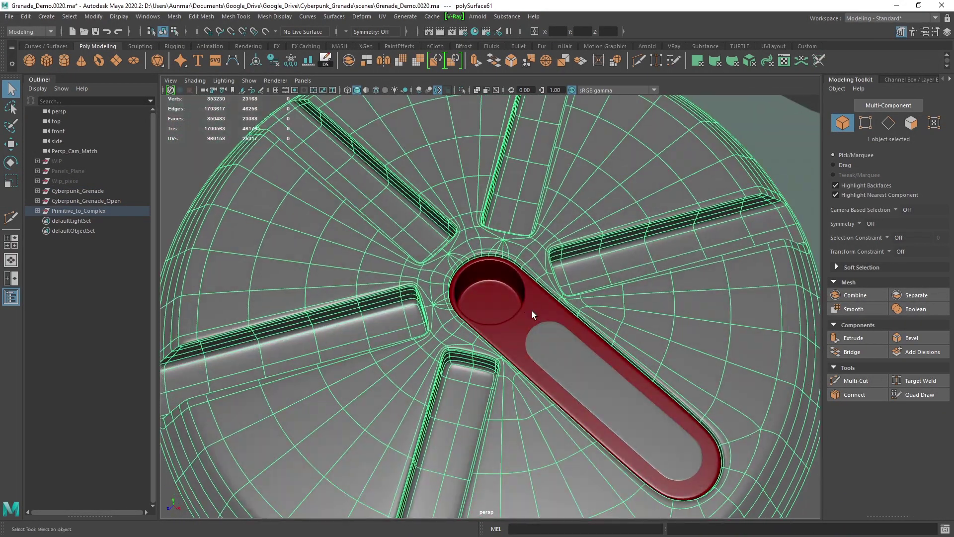
# - Clear and restore the smoothed disc's selection, examining the surface around the red handle's round end
pyautogui.keyDown('ctrl'); pyautogui.click(460, 246); pyautogui.keyUp('ctrl')
pyautogui.keyDown('alt'); pyautogui.moveTo(460, 246); pyautogui.dragTo(452, 309); pyautogui.keyUp('alt')
pyautogui.scroll(-4, 465, 284)
pyautogui.moveTo(491, 347)
pyautogui.keyDown('alt'); pyautogui.mouseDown()
pyautogui.moveTo(548, 335)
pyautogui.moveTo(503, 349)
pyautogui.mouseUp(); pyautogui.keyUp('alt')
pyautogui.click(522, 240)
pyautogui.keyDown('alt'); pyautogui.moveTo(521, 239); pyautogui.dragTo(516, 296); pyautogui.keyUp('alt')
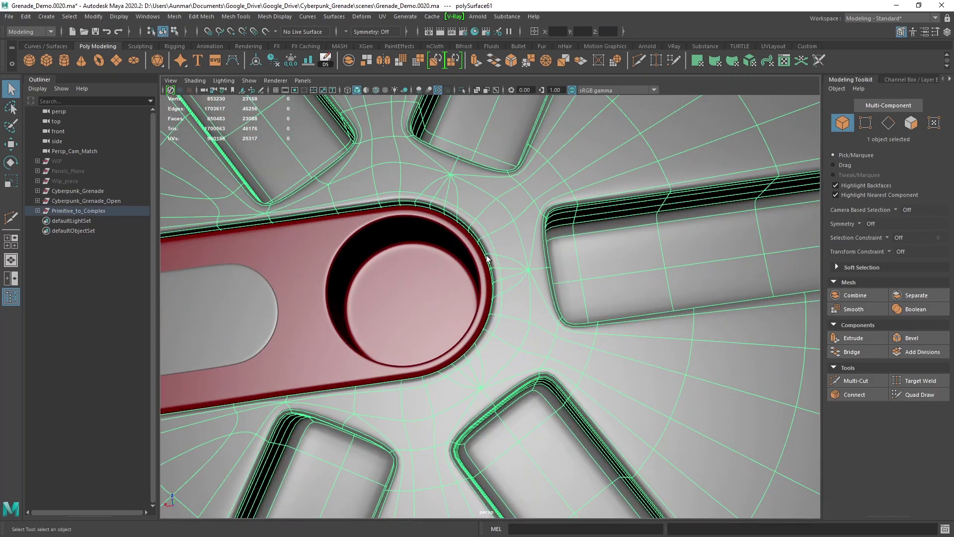
pyautogui.keyDown('alt'); pyautogui.moveTo(505, 252); pyautogui.dragTo(467, 184); pyautogui.keyUp('alt')
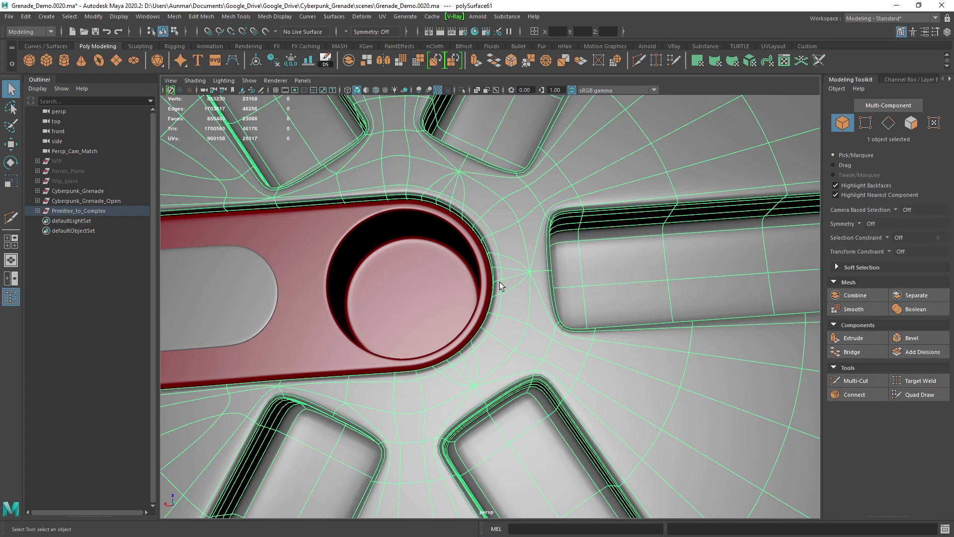
pyautogui.keyDown('alt'); pyautogui.moveTo(501, 287); pyautogui.dragTo(517, 262); pyautogui.keyUp('alt')
# - Return to the opened grenade and select the slotted outer shell of its upper half
pyautogui.scroll(3, 509, 282)
pyautogui.scroll(-5, 517, 285)
pyautogui.scroll(-5, 500, 321)
pyautogui.keyDown('alt'); pyautogui.moveTo(450, 275); pyautogui.dragTo(529, 290, button='middle'); pyautogui.keyUp('alt')
pyautogui.scroll(-3, 529, 291)
pyautogui.keyDown('alt'); pyautogui.moveTo(530, 291); pyautogui.dragTo(547, 368); pyautogui.keyUp('alt')
pyautogui.scroll(-6, 507, 294)
pyautogui.keyDown('alt'); pyautogui.moveTo(410, 217); pyautogui.dragTo(517, 260, button='middle'); pyautogui.keyUp('alt')
pyautogui.keyDown('alt'); pyautogui.moveTo(433, 242); pyautogui.dragTo(521, 288, button='middle'); pyautogui.keyUp('alt')
pyautogui.scroll(3, 520, 288)
pyautogui.click(419, 277)
pyautogui.keyDown('alt'); pyautogui.moveTo(419, 277); pyautogui.dragTo(614, 256); pyautogui.keyUp('alt')
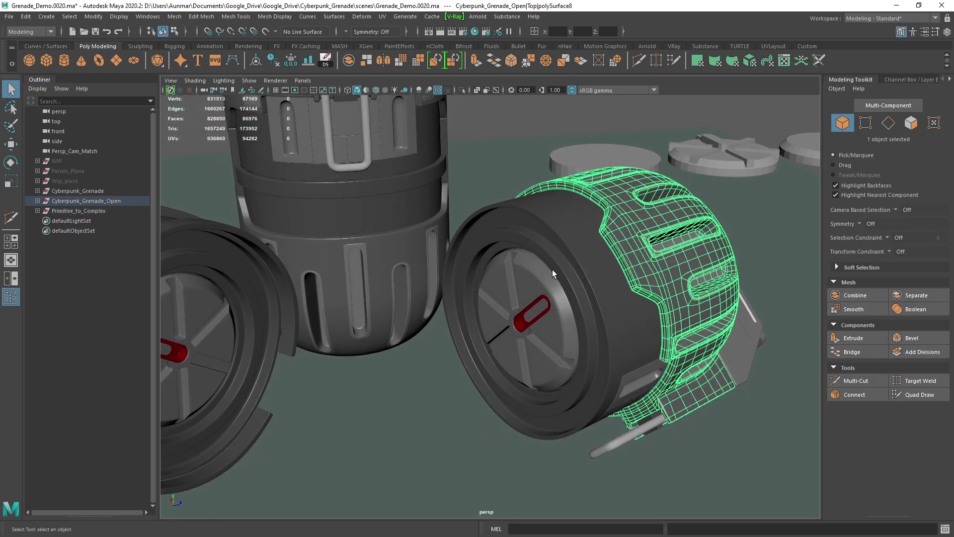
# - Select and frame the grooved inner disc in the opened upper half, examine its mesh, and clear the selection
pyautogui.keyDown('alt'); pyautogui.moveTo(553, 270); pyautogui.dragTo(525, 270); pyautogui.keyUp('alt')
pyautogui.click(525, 270)
pyautogui.press('f')
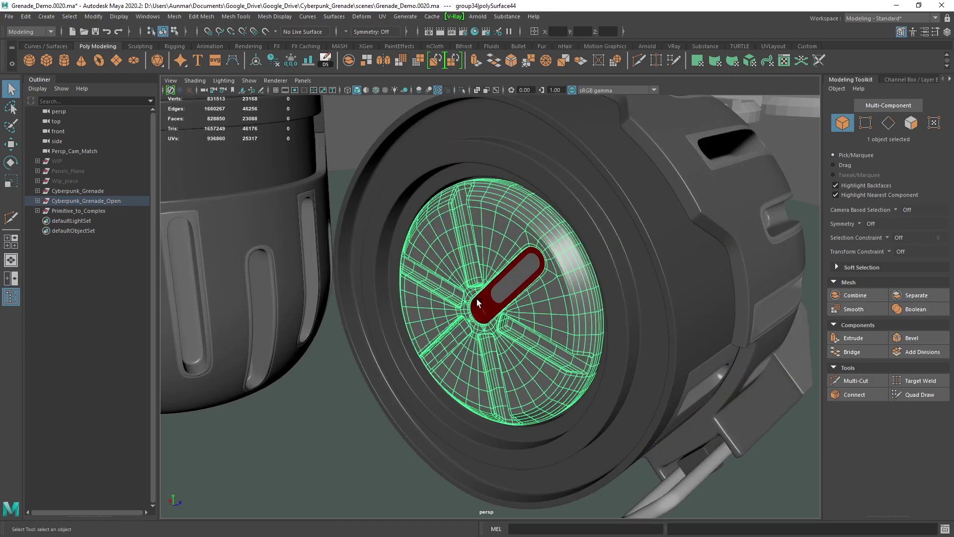
pyautogui.keyDown('alt'); pyautogui.moveTo(477, 299); pyautogui.dragTo(528, 326); pyautogui.keyUp('alt')
pyautogui.scroll(2, 528, 325)
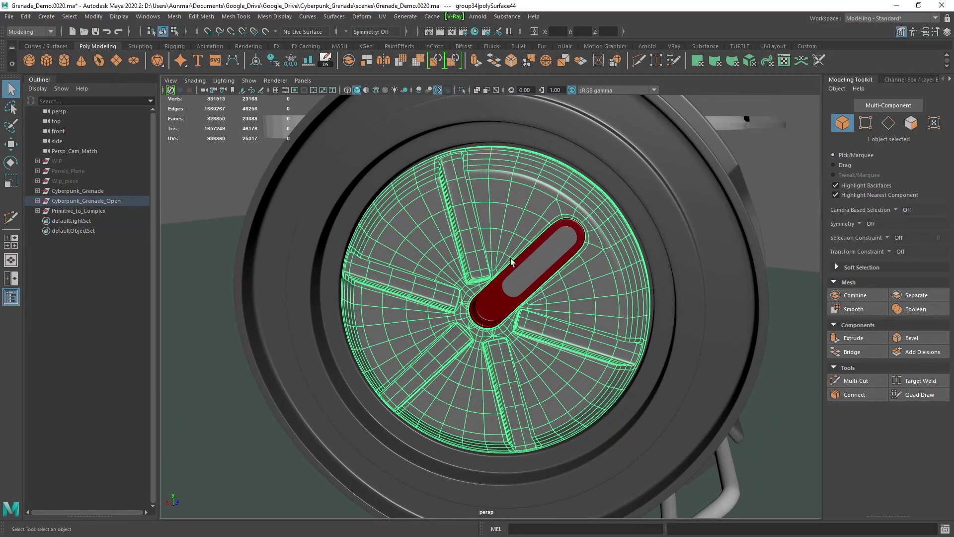
pyautogui.keyDown('alt'); pyautogui.moveTo(517, 259); pyautogui.dragTo(437, 261); pyautogui.keyUp('alt')
pyautogui.keyDown('ctrl'); pyautogui.click(542, 231); pyautogui.keyUp('ctrl')
# - View both opened grenade halves together with the closed grenade standing behind them
pyautogui.scroll(-5, 478, 219)
pyautogui.keyDown('alt'); pyautogui.moveTo(398, 211); pyautogui.dragTo(510, 248, button='middle'); pyautogui.keyUp('alt')
pyautogui.keyDown('alt'); pyautogui.moveTo(510, 247); pyautogui.dragTo(416, 237); pyautogui.keyUp('alt')
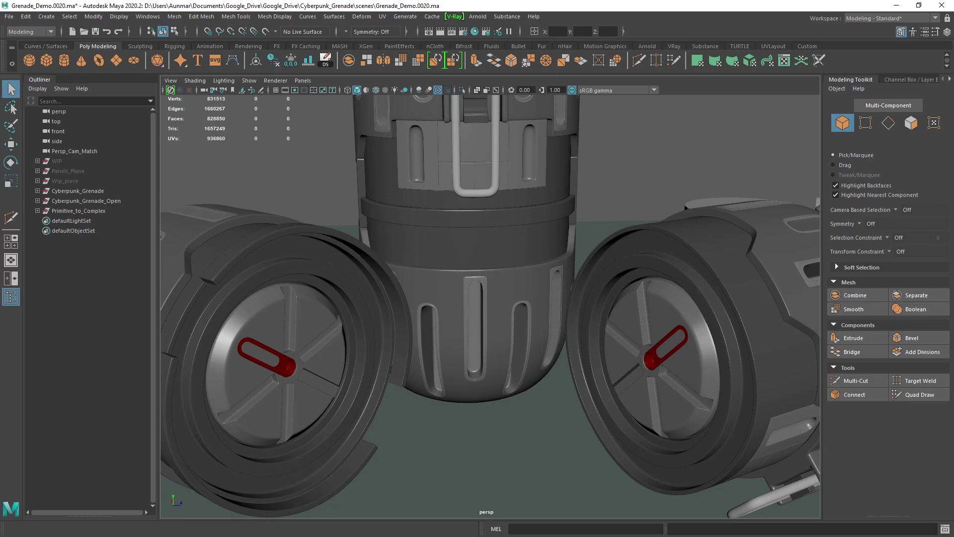
pyautogui.hotkey('alt', 'Tab')
pyautogui.scroll(-4, 466, 252)
pyautogui.moveTo(466, 253); pyautogui.dragTo(554, 237, button='middle')
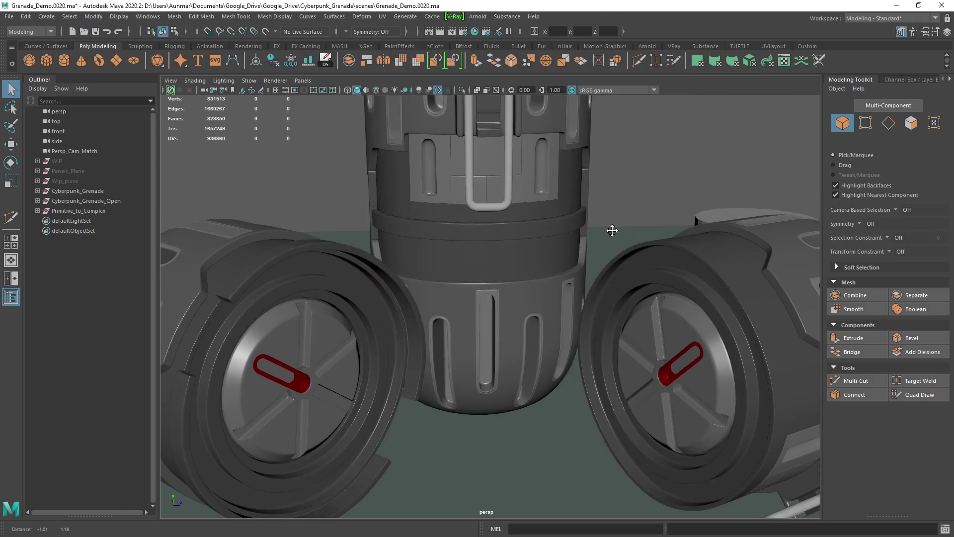
pyautogui.keyDown('alt'); pyautogui.moveTo(613, 228); pyautogui.dragTo(528, 260); pyautogui.keyUp('alt')
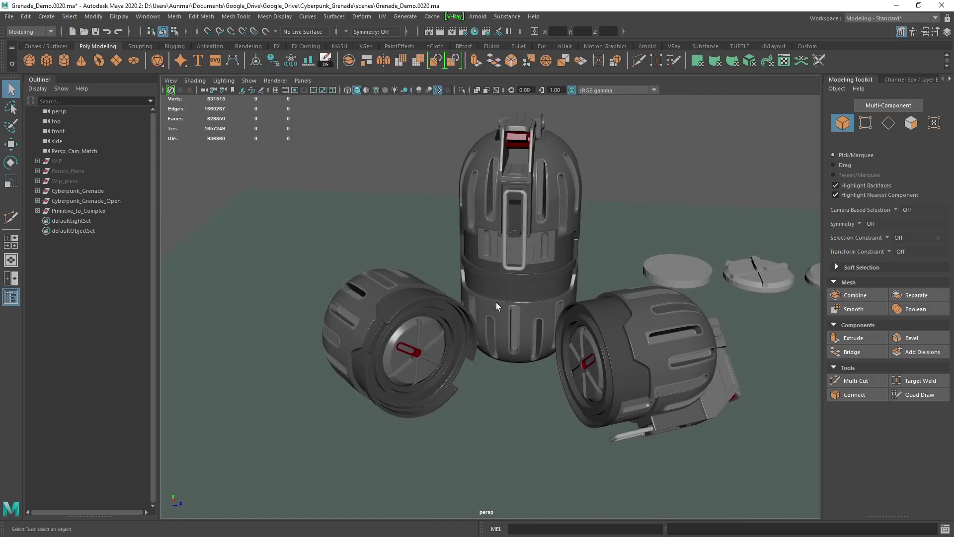
# - Examine the closed grenade's shaded form up close, from its body to the top bracket and front clip
pyautogui.keyDown('alt'); pyautogui.moveTo(496, 288); pyautogui.dragTo(471, 287, button='middle'); pyautogui.keyUp('alt')
pyautogui.keyDown('alt'); pyautogui.moveTo(471, 288); pyautogui.dragTo(493, 261, button='right'); pyautogui.keyUp('alt')
pyautogui.keyDown('alt'); pyautogui.moveTo(493, 261); pyautogui.dragTo(499, 308, button='middle'); pyautogui.keyUp('alt')
pyautogui.keyDown('alt'); pyautogui.moveTo(465, 297); pyautogui.dragTo(468, 296); pyautogui.keyUp('alt')
pyautogui.keyDown('alt'); pyautogui.moveTo(468, 297); pyautogui.dragTo(478, 278, button='right'); pyautogui.keyUp('alt')
pyautogui.keyDown('alt'); pyautogui.moveTo(478, 278); pyautogui.dragTo(473, 317, button='middle'); pyautogui.keyUp('alt')
pyautogui.keyDown('alt'); pyautogui.moveTo(476, 320); pyautogui.dragTo(520, 298); pyautogui.keyUp('alt')
pyautogui.keyDown('alt'); pyautogui.moveTo(520, 298); pyautogui.dragTo(524, 269, button='right'); pyautogui.keyUp('alt')
pyautogui.keyDown('alt'); pyautogui.moveTo(524, 268); pyautogui.dragTo(502, 328, button='middle'); pyautogui.keyUp('alt')
pyautogui.keyDown('alt'); pyautogui.moveTo(502, 328); pyautogui.dragTo(475, 283); pyautogui.keyUp('alt')
pyautogui.keyDown('alt'); pyautogui.moveTo(475, 283); pyautogui.dragTo(487, 310, button='middle'); pyautogui.keyUp('alt')
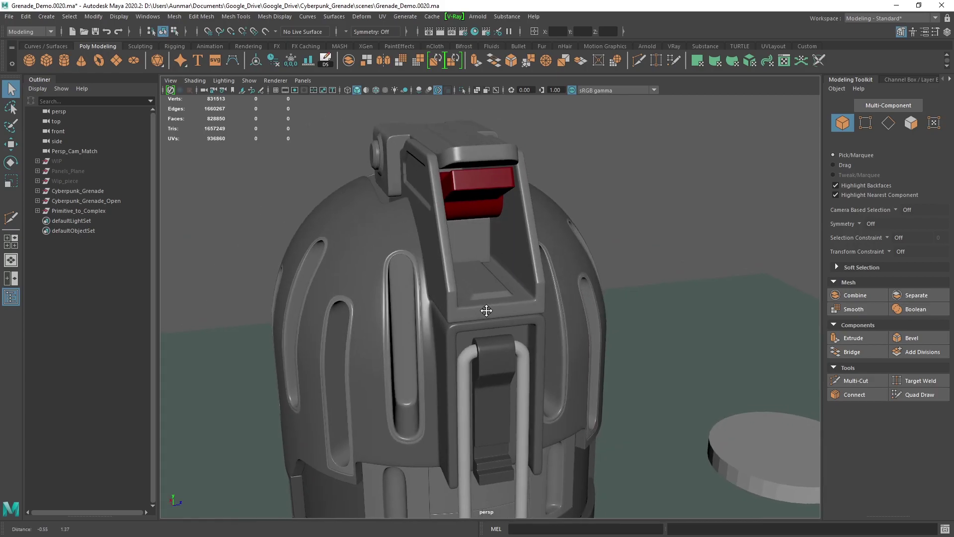
# - Examine the closed grenade's upper assembly from the side, and view the whole set of grenades again
pyautogui.keyDown('alt'); pyautogui.moveTo(462, 318); pyautogui.dragTo(484, 332); pyautogui.keyUp('alt')
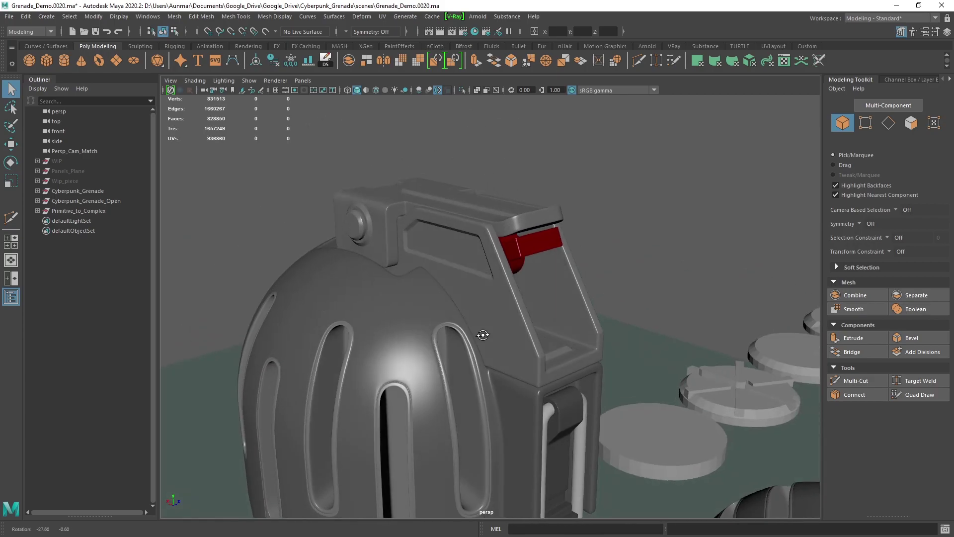
pyautogui.keyDown('alt'); pyautogui.moveTo(484, 332); pyautogui.dragTo(492, 283, button='middle'); pyautogui.keyUp('alt')
pyautogui.keyDown('alt'); pyautogui.moveTo(492, 284); pyautogui.dragTo(519, 303, button='right'); pyautogui.keyUp('alt')
pyautogui.keyDown('alt'); pyautogui.moveTo(519, 303); pyautogui.dragTo(553, 242, button='middle'); pyautogui.keyUp('alt')
pyautogui.keyDown('alt'); pyautogui.moveTo(553, 243); pyautogui.dragTo(569, 298); pyautogui.keyUp('alt')
pyautogui.keyDown('alt'); pyautogui.moveTo(569, 298); pyautogui.dragTo(520, 287, button='right'); pyautogui.keyUp('alt')
pyautogui.keyDown('alt'); pyautogui.moveTo(520, 287); pyautogui.dragTo(688, 287); pyautogui.keyUp('alt')
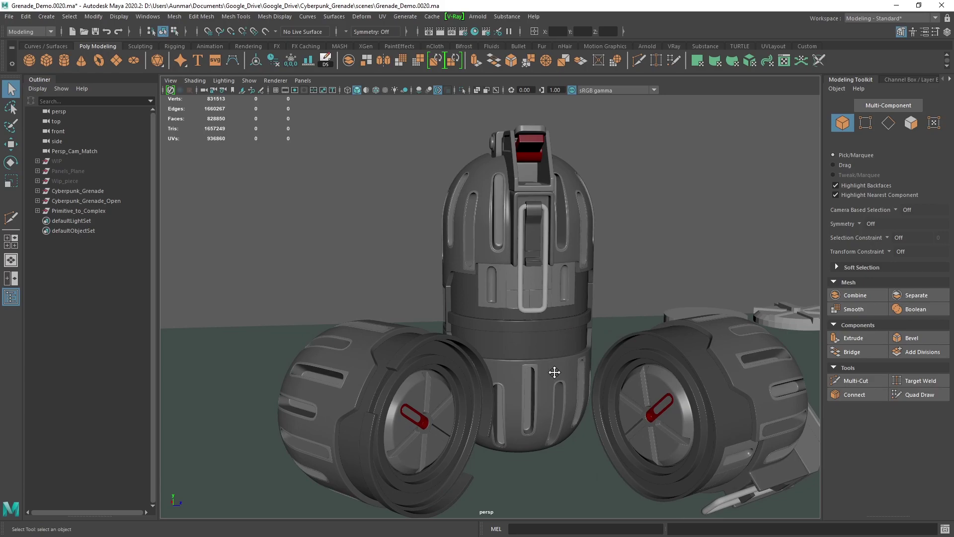
pyautogui.keyDown('alt'); pyautogui.moveTo(554, 373); pyautogui.dragTo(561, 353, button='middle'); pyautogui.keyUp('alt')
pyautogui.keyDown('alt'); pyautogui.moveTo(580, 389); pyautogui.dragTo(569, 370, button='right'); pyautogui.keyUp('alt')
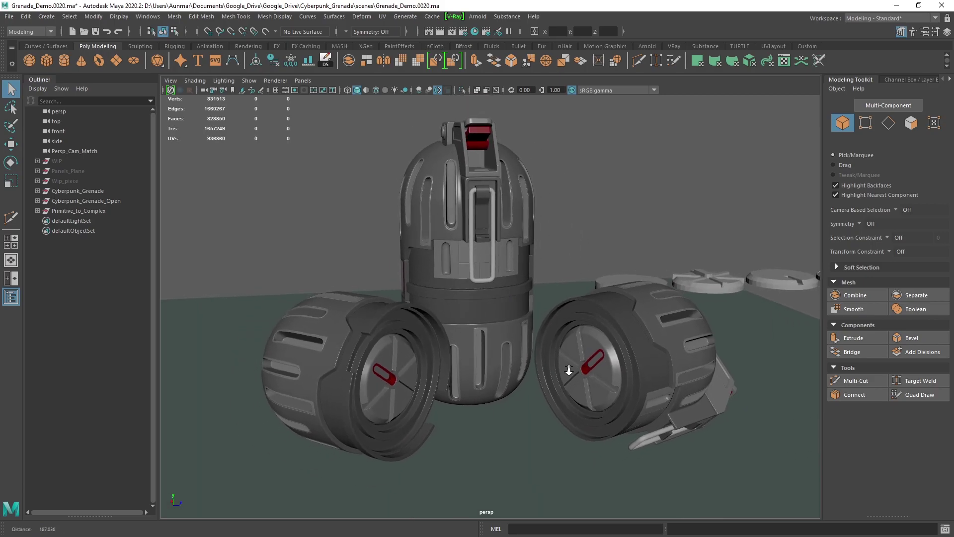
# - Go to the row of disc development stages and select the plain starting cylinder to show its mesh
pyautogui.keyDown('alt'); pyautogui.moveTo(664, 318); pyautogui.dragTo(558, 332, button='middle'); pyautogui.keyUp('alt')
pyautogui.keyDown('alt'); pyautogui.moveTo(601, 296); pyautogui.dragTo(613, 324); pyautogui.keyUp('alt')
pyautogui.keyDown('alt'); pyautogui.moveTo(614, 324); pyautogui.dragTo(564, 318, button='middle'); pyautogui.keyUp('alt')
pyautogui.keyDown('alt'); pyautogui.moveTo(564, 318); pyautogui.dragTo(549, 337); pyautogui.keyUp('alt')
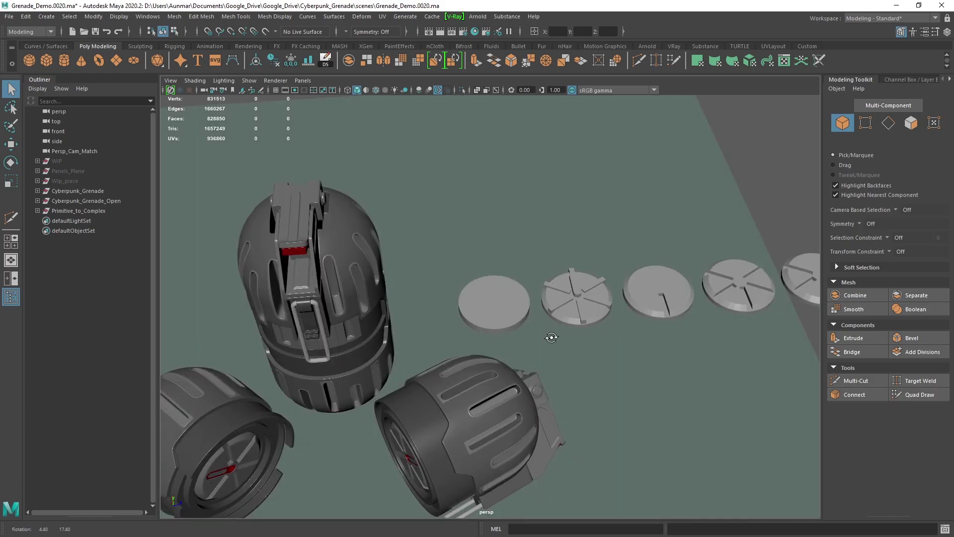
pyautogui.keyDown('alt'); pyautogui.moveTo(550, 336); pyautogui.dragTo(510, 324, button='middle'); pyautogui.keyUp('alt')
pyautogui.keyDown('alt'); pyautogui.moveTo(510, 324); pyautogui.dragTo(537, 324, button='right'); pyautogui.keyUp('alt')
pyautogui.keyDown('alt'); pyautogui.moveTo(512, 324); pyautogui.dragTo(503, 340); pyautogui.keyUp('alt')
pyautogui.click(449, 282)
pyautogui.keyDown('alt'); pyautogui.moveTo(594, 314); pyautogui.dragTo(487, 300, button='middle'); pyautogui.keyUp('alt')
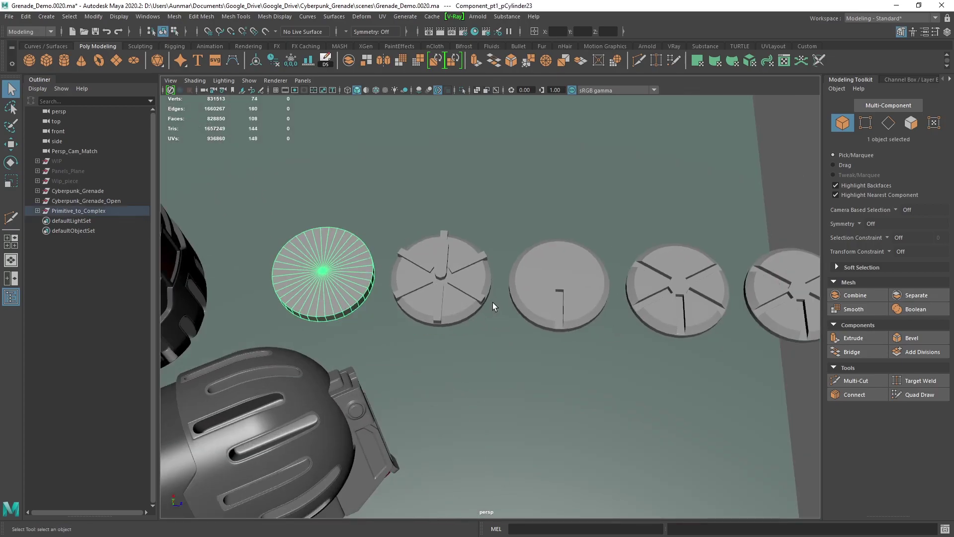
# - Select the second-stage disc, the single-groove disc and the first multi-groove disc in turn to compare their meshes
pyautogui.click(449, 290)
pyautogui.keyDown('alt'); pyautogui.moveTo(681, 326); pyautogui.dragTo(558, 318, button='middle'); pyautogui.keyUp('alt')
pyautogui.click(447, 272)
pyautogui.click(549, 281)
pyautogui.keyDown('alt'); pyautogui.moveTo(714, 290); pyautogui.dragTo(594, 288, button='middle'); pyautogui.keyUp('alt')
pyautogui.keyDown('alt'); pyautogui.moveTo(595, 288); pyautogui.dragTo(615, 292, button='right'); pyautogui.keyUp('alt')
pyautogui.keyDown('alt'); pyautogui.moveTo(615, 292); pyautogui.dragTo(606, 321); pyautogui.keyUp('alt')
pyautogui.keyDown('alt'); pyautogui.moveTo(607, 321); pyautogui.dragTo(503, 318, button='middle'); pyautogui.keyUp('alt')
pyautogui.keyDown('alt'); pyautogui.moveTo(503, 318); pyautogui.dragTo(513, 318, button='right'); pyautogui.keyUp('alt')
# - Select the second multi-groove disc and the final disc with the red handle in turn to compare their meshes
pyautogui.click(467, 287)
pyautogui.click(661, 298)
pyautogui.keyDown('alt'); pyautogui.moveTo(661, 298); pyautogui.dragTo(571, 330); pyautogui.keyUp('alt')
pyautogui.scroll(3, 478, 278)
pyautogui.keyDown('alt'); pyautogui.moveTo(572, 330); pyautogui.dragTo(481, 328, button='right'); pyautogui.keyUp('alt')
pyautogui.keyDown('alt'); pyautogui.moveTo(481, 328); pyautogui.dragTo(507, 328, button='middle'); pyautogui.keyUp('alt')
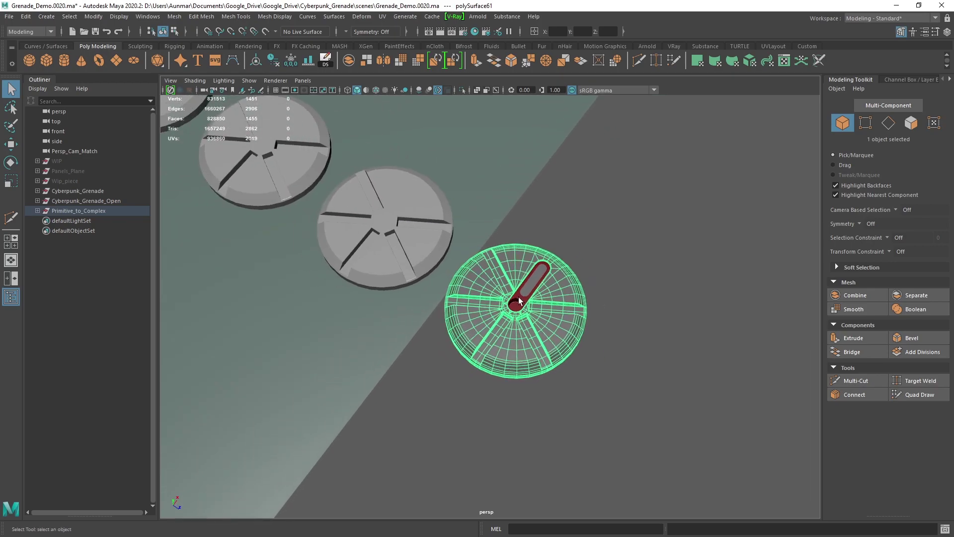
# - Review the row of disc stages from the final disc back towards the grenade models
pyautogui.keyDown('alt'); pyautogui.moveTo(509, 314); pyautogui.dragTo(485, 318, button='right'); pyautogui.keyUp('alt')
pyautogui.keyDown('alt'); pyautogui.moveTo(362, 293); pyautogui.dragTo(457, 318, button='middle'); pyautogui.keyUp('alt')
pyautogui.keyDown('alt'); pyautogui.moveTo(457, 317); pyautogui.dragTo(570, 314); pyautogui.keyUp('alt')
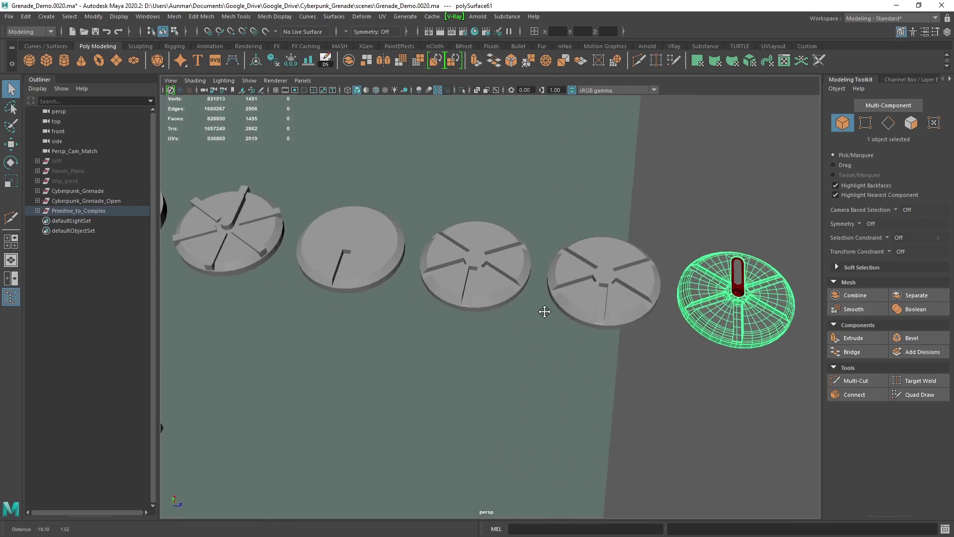
pyautogui.keyDown('alt'); pyautogui.moveTo(397, 300); pyautogui.dragTo(591, 330, button='middle'); pyautogui.keyUp('alt')
pyautogui.keyDown('alt'); pyautogui.moveTo(592, 333); pyautogui.dragTo(543, 304); pyautogui.keyUp('alt')
pyautogui.keyDown('alt'); pyautogui.moveTo(466, 308); pyautogui.dragTo(520, 298); pyautogui.keyUp('alt')
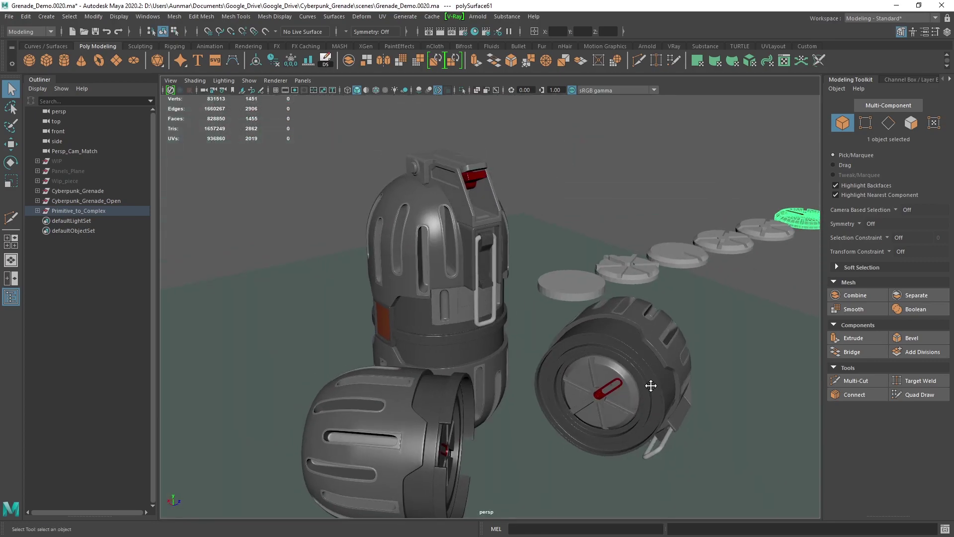
# - Examine how the finished discs sit inside the opened grenade halves in front of the closed grenade
pyautogui.keyDown('alt'); pyautogui.moveTo(650, 386); pyautogui.dragTo(556, 315); pyautogui.keyUp('alt')
pyautogui.keyDown('alt'); pyautogui.moveTo(481, 313); pyautogui.dragTo(566, 323, button='middle'); pyautogui.keyUp('alt')
pyautogui.keyDown('alt'); pyautogui.moveTo(567, 323); pyautogui.dragTo(621, 336, button='right'); pyautogui.keyUp('alt')
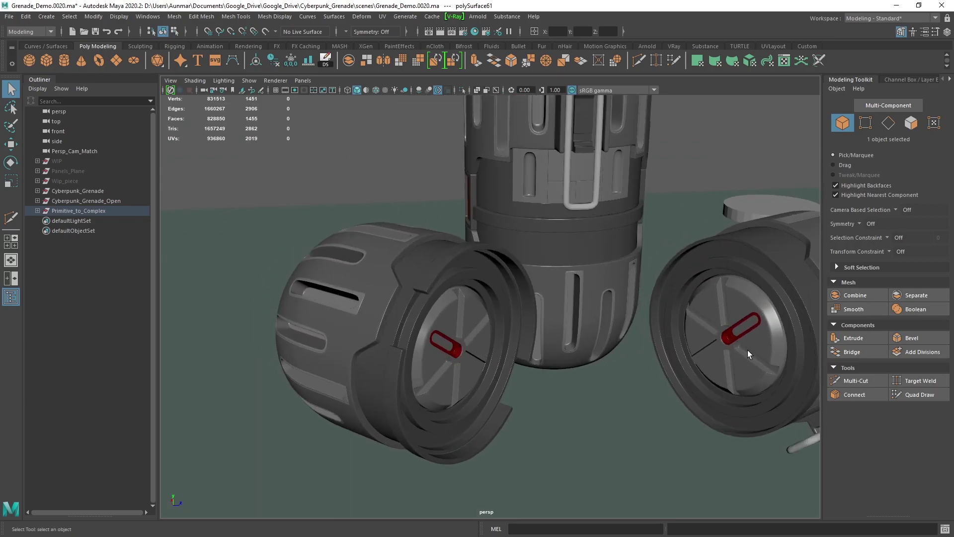
pyautogui.keyDown('alt'); pyautogui.moveTo(621, 350); pyautogui.dragTo(552, 352); pyautogui.keyUp('alt')
pyautogui.keyDown('alt'); pyautogui.moveTo(558, 298); pyautogui.dragTo(539, 346, button='middle'); pyautogui.keyUp('alt')
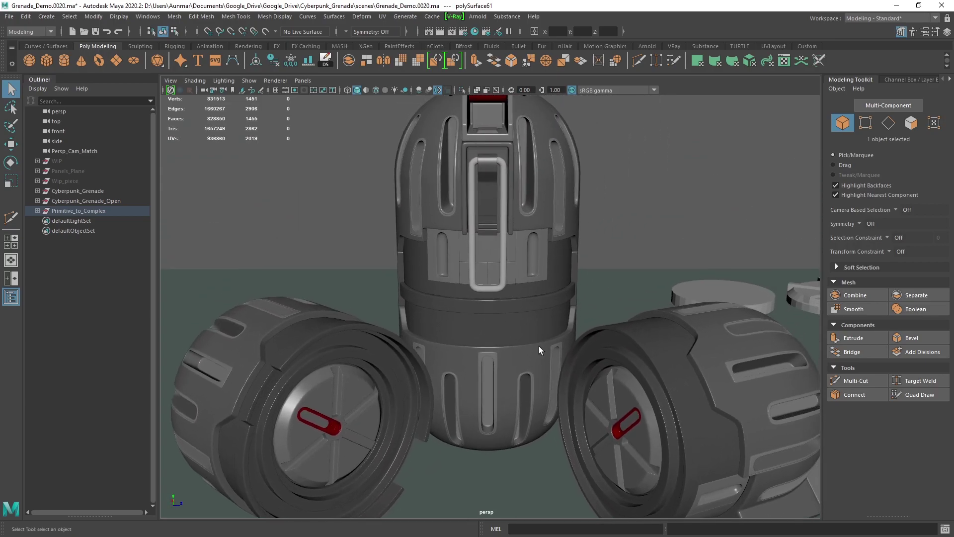
pyautogui.keyDown('alt'); pyautogui.moveTo(572, 343); pyautogui.dragTo(534, 293, button='right'); pyautogui.keyUp('alt')
pyautogui.keyDown('alt'); pyautogui.moveTo(534, 293); pyautogui.dragTo(532, 345); pyautogui.keyUp('alt')
# - Select the closed grenade's wire loop and the slanted top bracket in turn to inspect their meshes
pyautogui.click(533, 345)
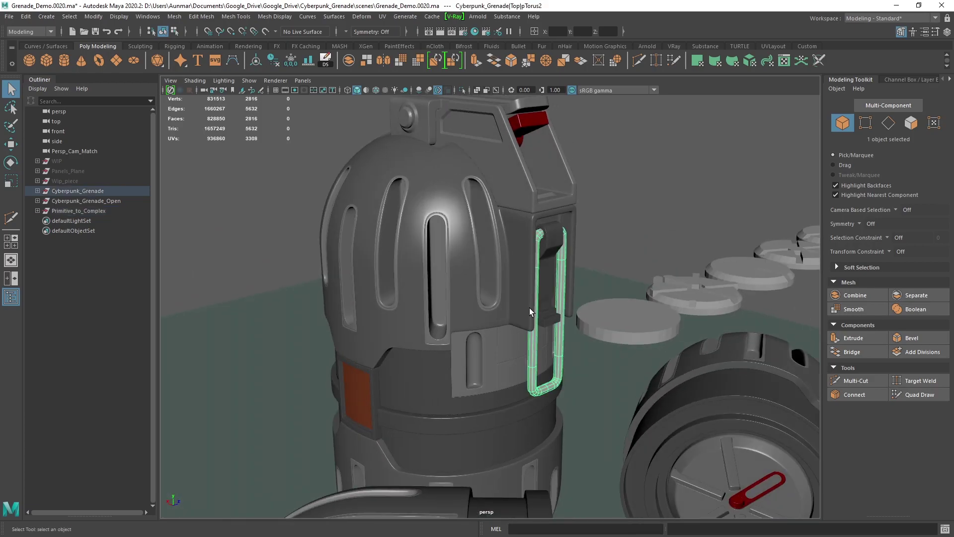
pyautogui.click(539, 254)
pyautogui.keyDown('alt'); pyautogui.moveTo(539, 254); pyautogui.dragTo(537, 274); pyautogui.keyUp('alt')
pyautogui.keyDown('alt'); pyautogui.moveTo(536, 273); pyautogui.dragTo(532, 287, button='right'); pyautogui.keyUp('alt')
pyautogui.click(527, 241)
pyautogui.keyDown('alt'); pyautogui.moveTo(527, 240); pyautogui.dragTo(530, 270); pyautogui.keyUp('alt')
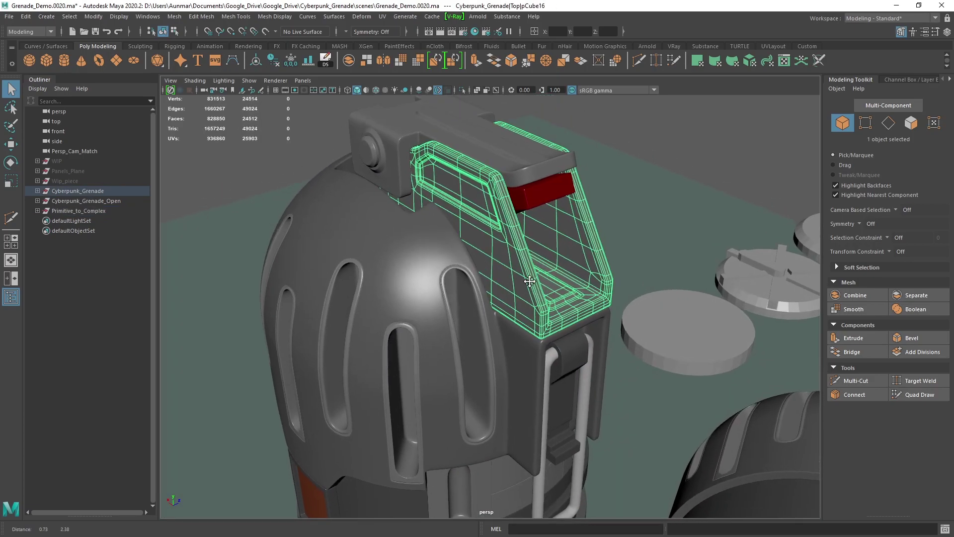
# - Select several parts of the closed grenade's top assembly in turn to inspect their meshes
pyautogui.keyDown('alt'); pyautogui.moveTo(530, 271); pyautogui.dragTo(541, 279, button='right'); pyautogui.keyUp('alt')
pyautogui.keyDown('alt'); pyautogui.moveTo(544, 229); pyautogui.dragTo(589, 275); pyautogui.keyUp('alt')
pyautogui.click(543, 217)
pyautogui.click(506, 165)
pyautogui.click(369, 165)
pyautogui.keyDown('alt'); pyautogui.moveTo(589, 275); pyautogui.dragTo(557, 280, button='right'); pyautogui.keyUp('alt')
pyautogui.keyDown('alt'); pyautogui.moveTo(571, 282); pyautogui.dragTo(561, 285); pyautogui.keyUp('alt')
pyautogui.keyDown('alt'); pyautogui.moveTo(587, 350); pyautogui.dragTo(554, 235, button='middle'); pyautogui.keyUp('alt')
pyautogui.keyDown('alt'); pyautogui.moveTo(562, 274); pyautogui.dragTo(500, 286); pyautogui.keyUp('alt')
# - Select the orange side panel and the adjoining upper middle band of the closed grenade in turn to inspect their meshes
pyautogui.click(514, 321)
pyautogui.keyDown('alt'); pyautogui.moveTo(514, 321); pyautogui.dragTo(455, 305); pyautogui.keyUp('alt')
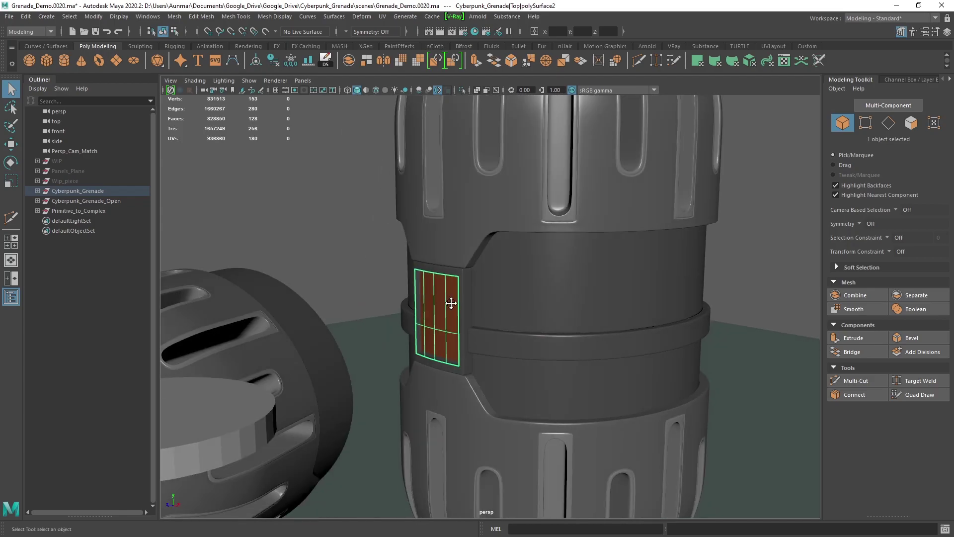
pyautogui.keyDown('alt'); pyautogui.moveTo(456, 304); pyautogui.dragTo(497, 298, button='right'); pyautogui.keyUp('alt')
pyautogui.keyDown('alt'); pyautogui.moveTo(457, 249); pyautogui.dragTo(538, 229, button='middle'); pyautogui.keyUp('alt')
pyautogui.click(553, 259)
pyautogui.keyDown('alt'); pyautogui.moveTo(574, 295); pyautogui.dragTo(589, 288); pyautogui.keyUp('alt')
pyautogui.keyDown('alt'); pyautogui.moveTo(582, 288); pyautogui.dragTo(562, 300, button='right'); pyautogui.keyUp('alt')
pyautogui.keyDown('alt'); pyautogui.moveTo(579, 301); pyautogui.dragTo(595, 335); pyautogui.keyUp('alt')
pyautogui.click(592, 278)
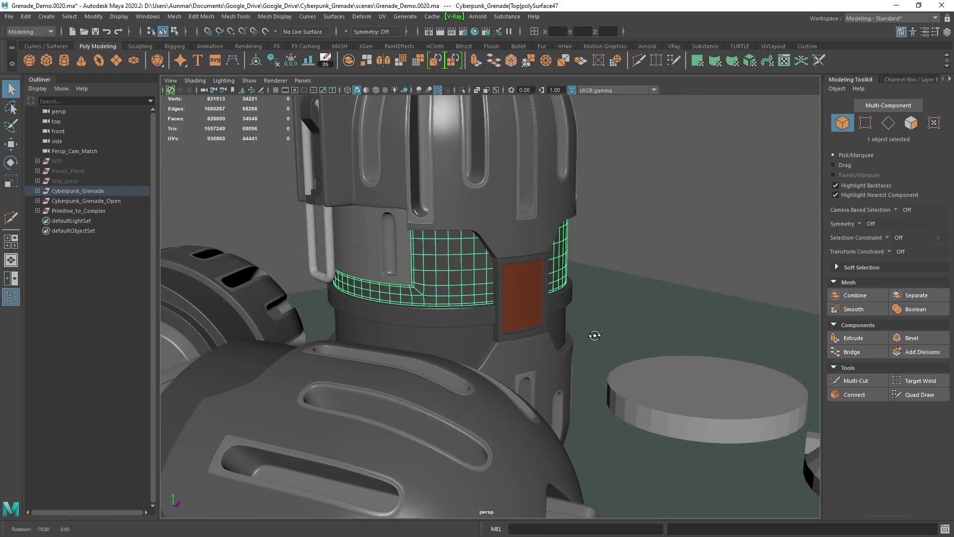
# - Select the curved rim strip on the closed grenade's lower body and show the models in X-ray display
pyautogui.click(455, 312)
pyautogui.moveTo(455, 312)
pyautogui.keyDown('alt'); pyautogui.mouseDown()
pyautogui.moveTo(440, 332)
pyautogui.moveTo(484, 308)
pyautogui.moveTo(591, 309)
pyautogui.mouseUp(); pyautogui.keyUp('alt')
pyautogui.hotkey('alt', 'x')
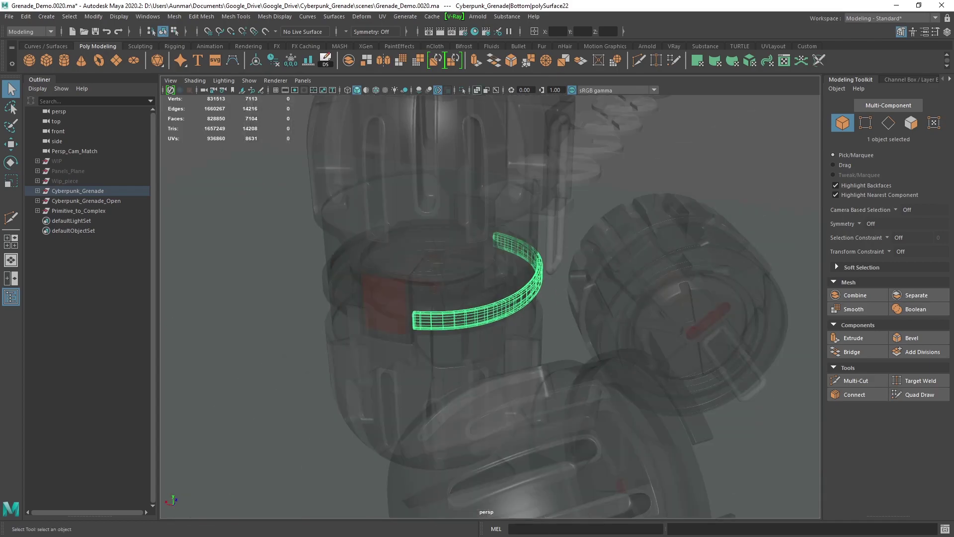
# - Switch to the reference image board and examine the black Cyberpunk grenade renders
pyautogui.hotkey('alt', 'Tab')
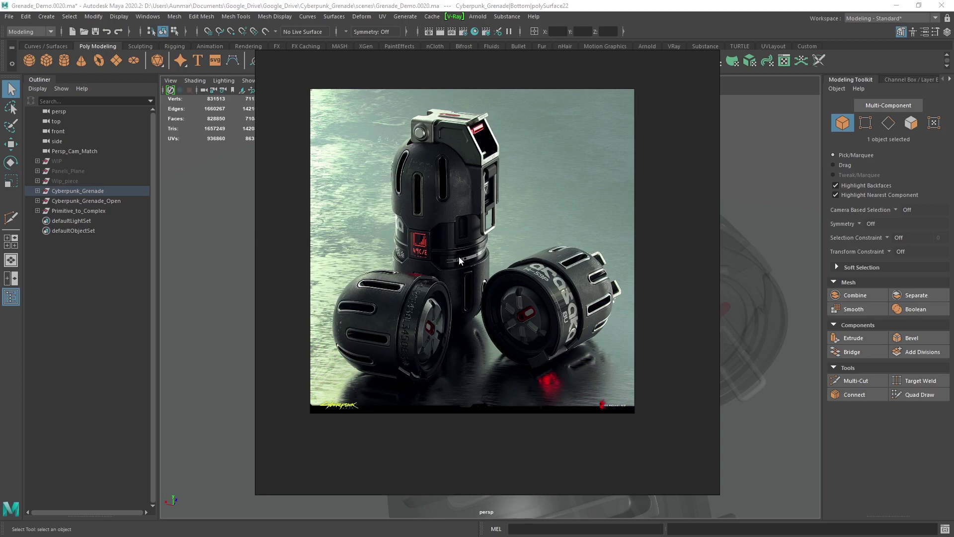
pyautogui.scroll(2, 455, 258)
pyautogui.scroll(-5, 497, 271)
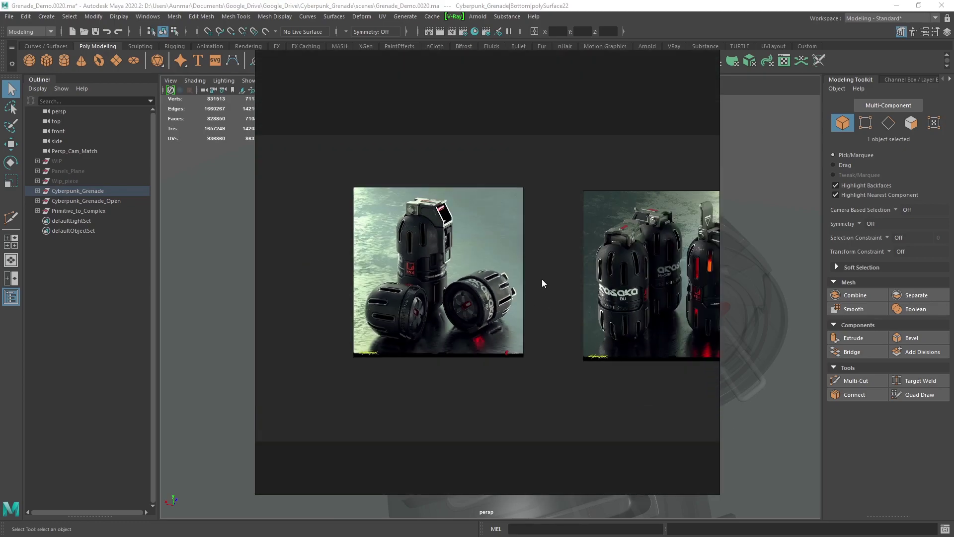
pyautogui.moveTo(542, 279); pyautogui.dragTo(429, 274, button='middle')
pyautogui.scroll(3, 520, 286)
pyautogui.moveTo(610, 282); pyautogui.dragTo(409, 275, button='middle')
pyautogui.scroll(-2, 409, 275)
# - Examine the yellow-banded grenade reference, look back along the board, and return to Maya
pyautogui.moveTo(536, 285); pyautogui.dragTo(397, 281, button='middle')
pyautogui.scroll(1, 589, 273)
pyautogui.scroll(1, 589, 272)
pyautogui.moveTo(528, 174); pyautogui.dragTo(519, 184, button='middle')
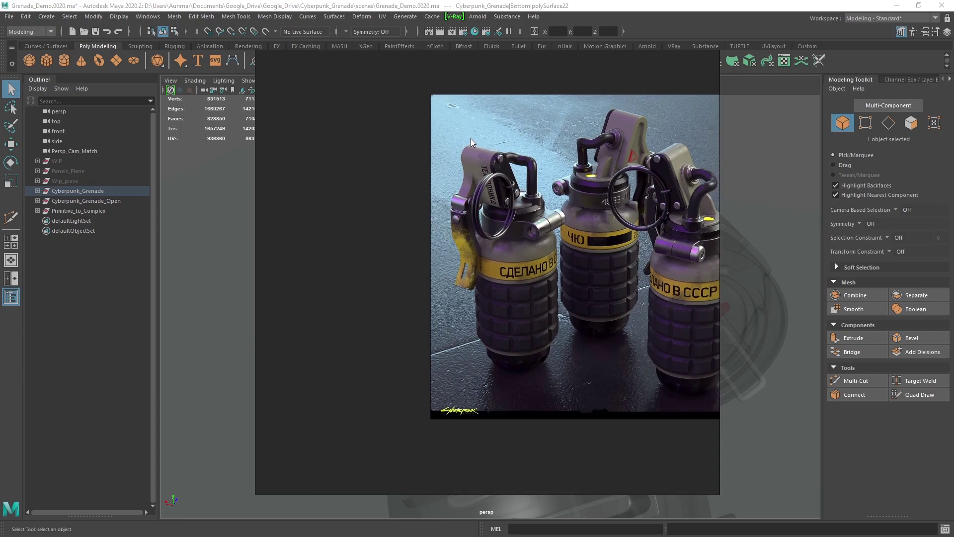
pyautogui.scroll(-2, 511, 247)
pyautogui.moveTo(510, 249); pyautogui.dragTo(647, 261, button='middle')
pyautogui.moveTo(352, 260); pyautogui.dragTo(567, 271, button='middle')
pyautogui.moveTo(381, 253); pyautogui.dragTo(476, 260, button='middle')
pyautogui.click(528, 5)
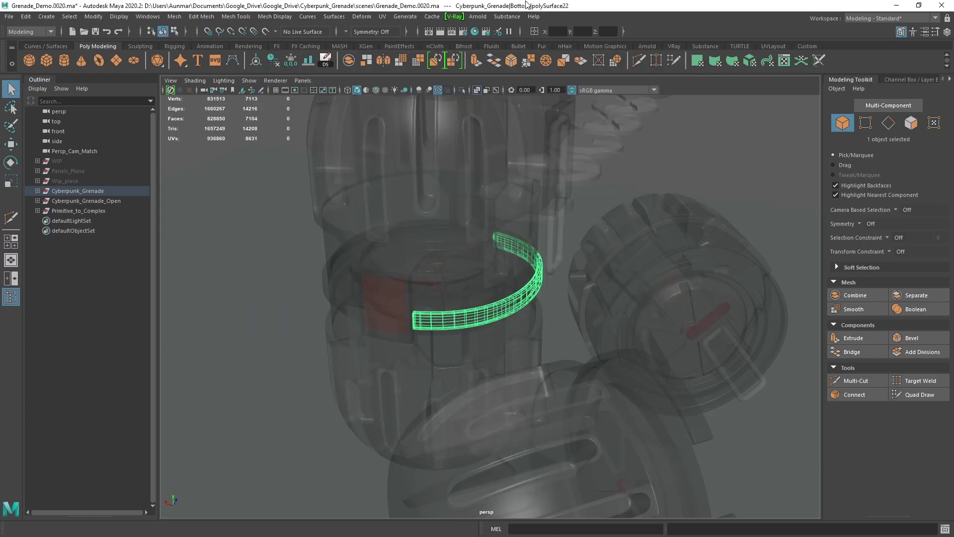
# - Turn off the X-ray display and review the grenade models beside the row of disc stages from above
pyautogui.keyDown('alt'); pyautogui.moveTo(519, 291); pyautogui.dragTo(505, 219); pyautogui.keyUp('alt')
pyautogui.keyDown('alt'); pyautogui.moveTo(506, 219); pyautogui.dragTo(496, 313, button='middle'); pyautogui.keyUp('alt')
pyautogui.scroll(4, 496, 313)
pyautogui.keyDown('alt'); pyautogui.moveTo(497, 313); pyautogui.dragTo(549, 291); pyautogui.keyUp('alt')
pyautogui.keyDown('alt'); pyautogui.moveTo(489, 285); pyautogui.dragTo(490, 347, button='right'); pyautogui.keyUp('alt')
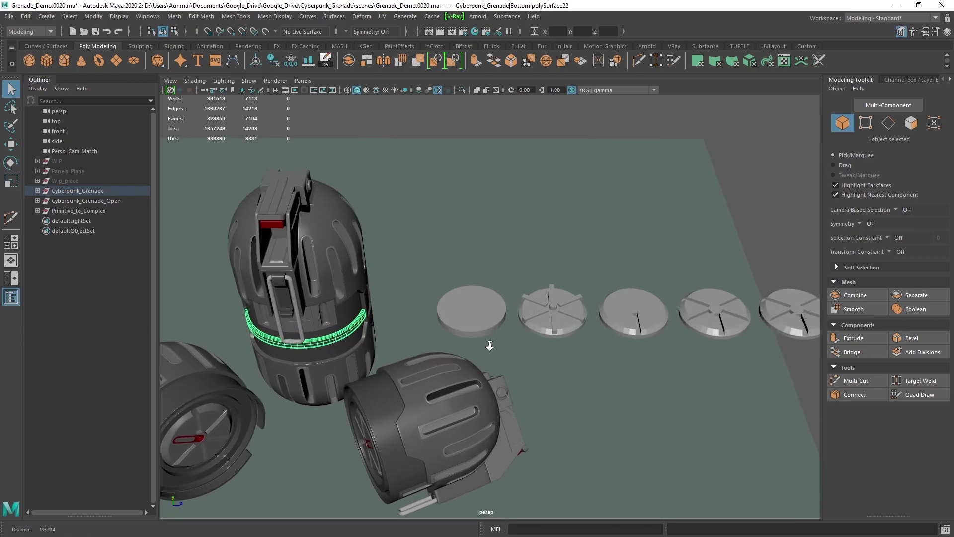
pyautogui.keyDown('alt'); pyautogui.moveTo(526, 307); pyautogui.dragTo(468, 285, button='middle'); pyautogui.keyUp('alt')
pyautogui.keyDown('alt'); pyautogui.moveTo(472, 248); pyautogui.dragTo(475, 266); pyautogui.keyUp('alt')
pyautogui.keyDown('alt'); pyautogui.moveTo(475, 267); pyautogui.dragTo(367, 249, button='right'); pyautogui.keyUp('alt')
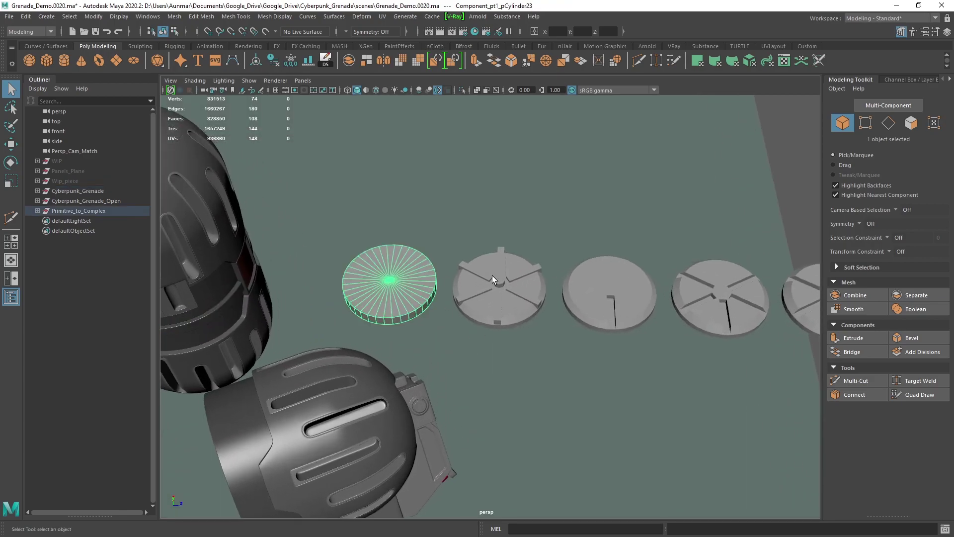
# - Select the plain disc and pieces of the following disc stages in turn to compare their meshes
pyautogui.click(496, 294)
pyautogui.click(482, 308)
pyautogui.click(594, 303)
pyautogui.click(736, 303)
pyautogui.keyDown('alt'); pyautogui.moveTo(737, 304); pyautogui.dragTo(714, 312, button='right'); pyautogui.keyUp('alt')
# - Review the closed grenade together with the two opened halves and their finished discs
pyautogui.keyDown('alt'); pyautogui.moveTo(496, 303); pyautogui.dragTo(664, 297, button='middle'); pyautogui.keyUp('alt')
pyautogui.keyDown('alt'); pyautogui.moveTo(664, 297); pyautogui.dragTo(565, 281); pyautogui.keyUp('alt')
pyautogui.keyDown('alt'); pyautogui.moveTo(592, 318); pyautogui.dragTo(568, 273, button='middle'); pyautogui.keyUp('alt')
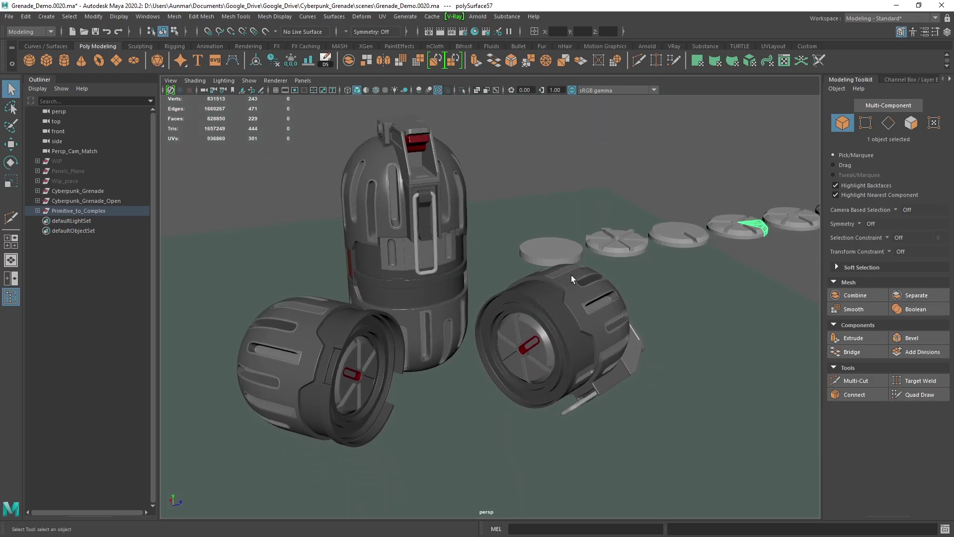
pyautogui.keyDown('alt'); pyautogui.moveTo(568, 273); pyautogui.dragTo(515, 281); pyautogui.keyUp('alt')
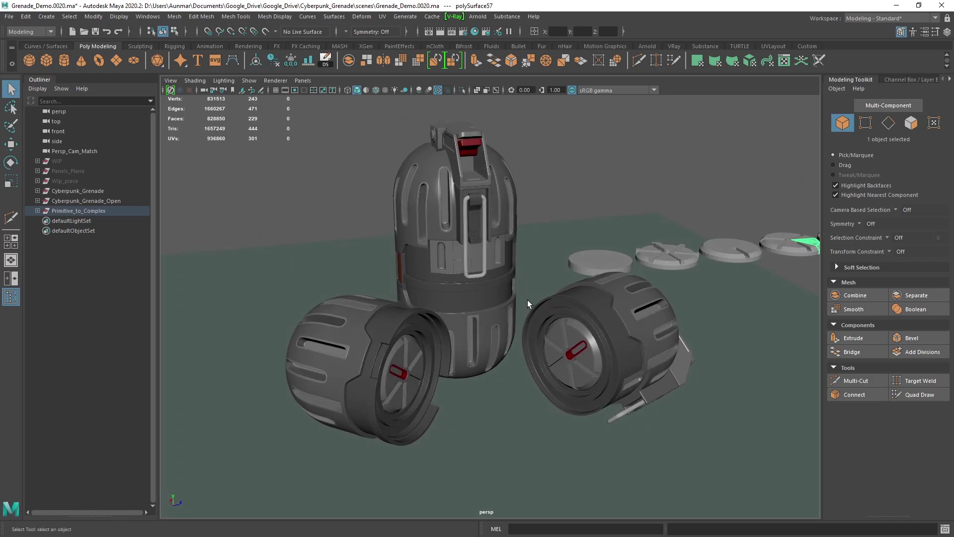
pyautogui.keyDown('alt'); pyautogui.moveTo(522, 304); pyautogui.dragTo(523, 321, button='right'); pyautogui.keyUp('alt')
pyautogui.press('[')
pyautogui.keyDown('alt'); pyautogui.moveTo(577, 318); pyautogui.dragTo(578, 307); pyautogui.keyUp('alt')
pyautogui.keyDown('alt'); pyautogui.moveTo(578, 307); pyautogui.dragTo(568, 315, button='middle'); pyautogui.keyUp('alt')
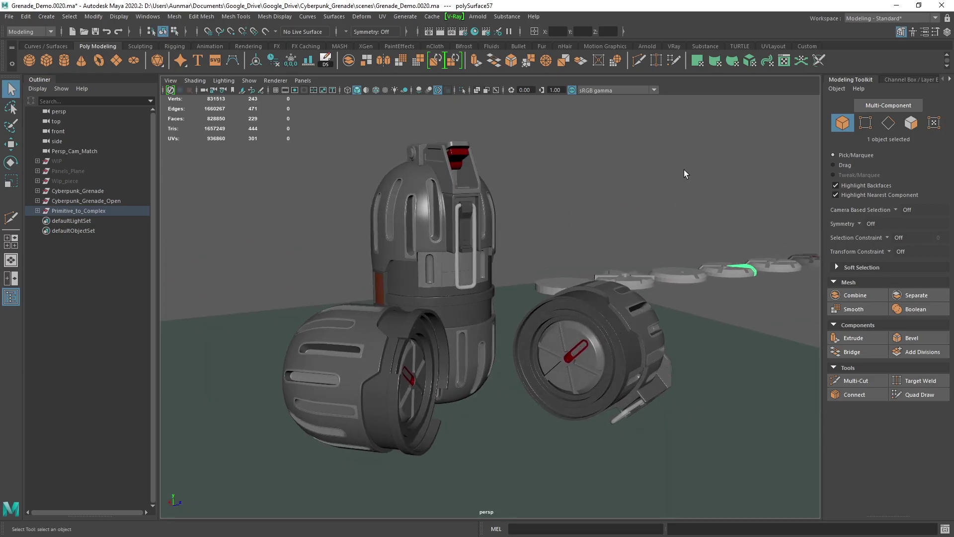